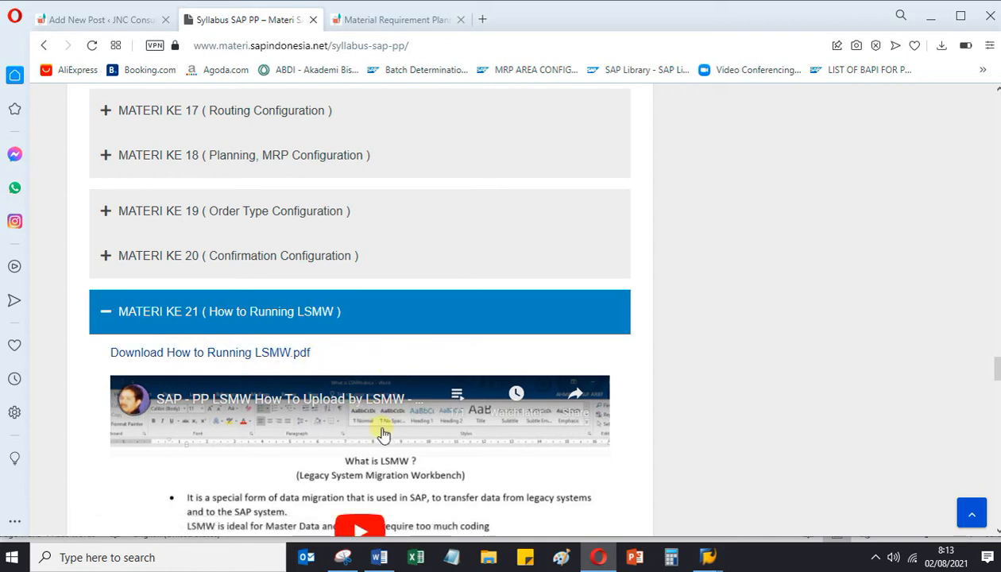
- Review the LSMW lesson on the SAP PP syllabus page and view the MRP article page of the JNC Consultant site
{"action": "scroll", "coordinate": [381, 429], "scroll_direction": "down", "scroll_amount": 2}
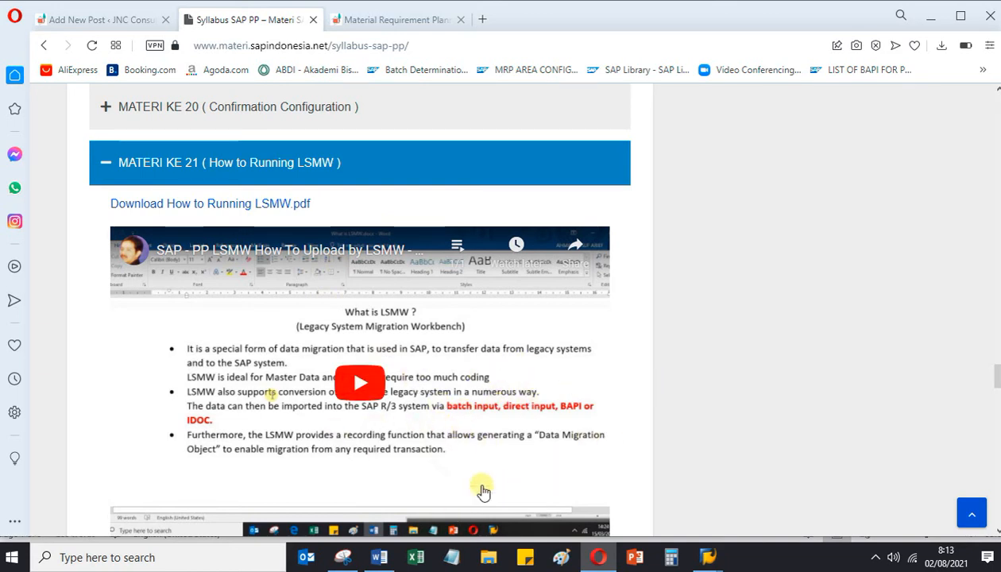
{"action": "scroll", "coordinate": [523, 459], "scroll_direction": "up", "scroll_amount": 20}
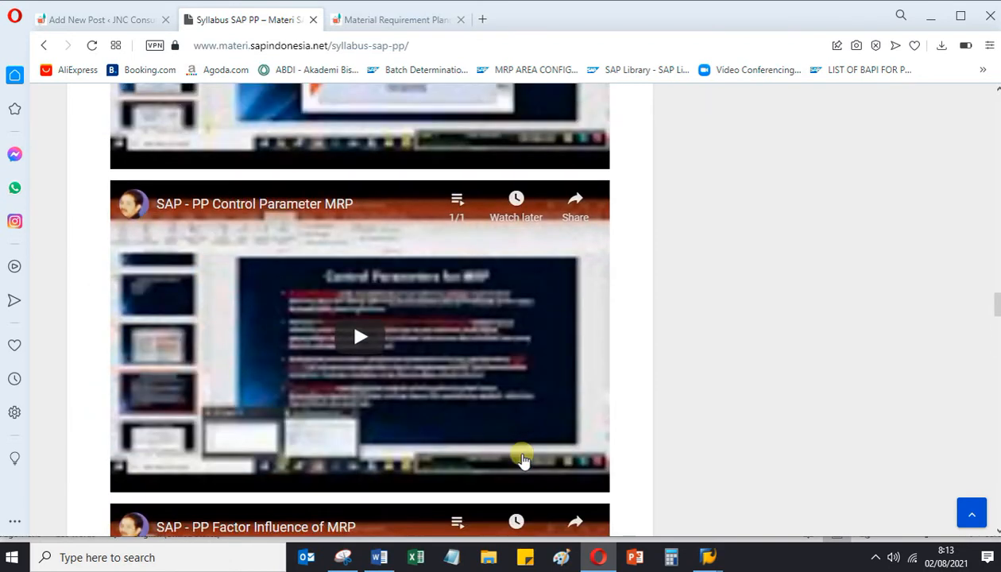
{"action": "scroll", "coordinate": [521, 458], "scroll_direction": "up", "scroll_amount": 15}
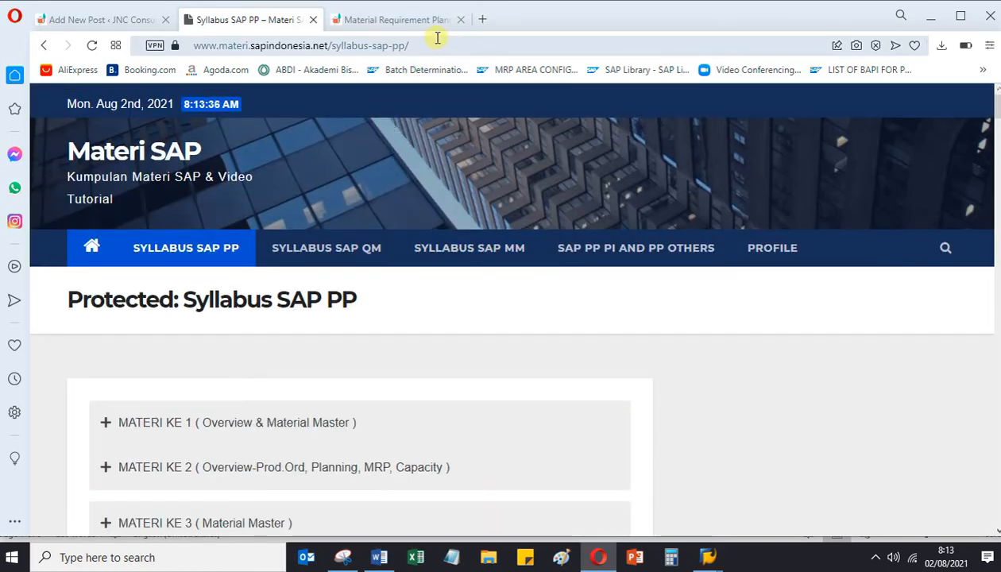
{"action": "left_click", "coordinate": [409, 19]}
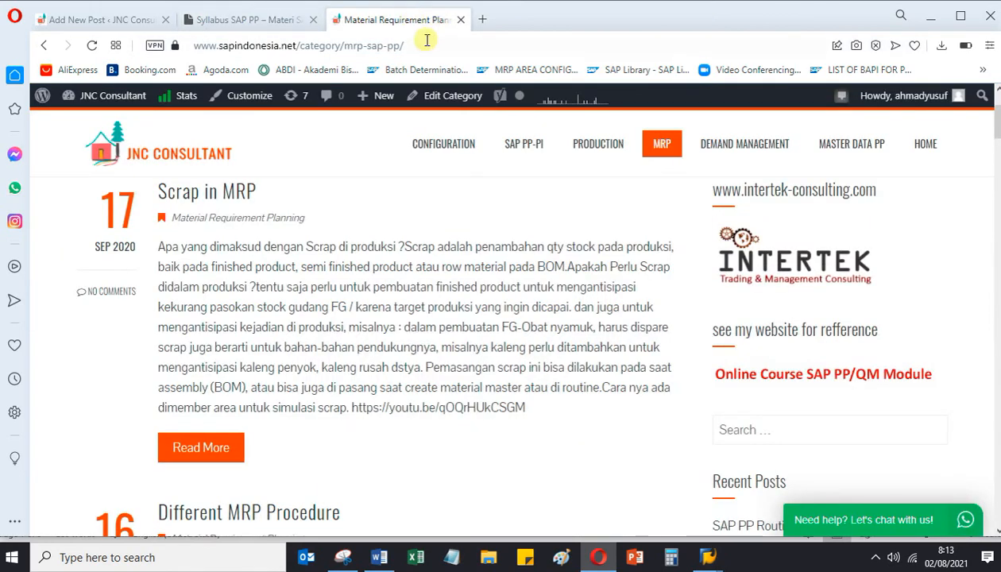
{"action": "left_click", "coordinate": [471, 46]}
{"action": "left_click", "coordinate": [465, 46]}
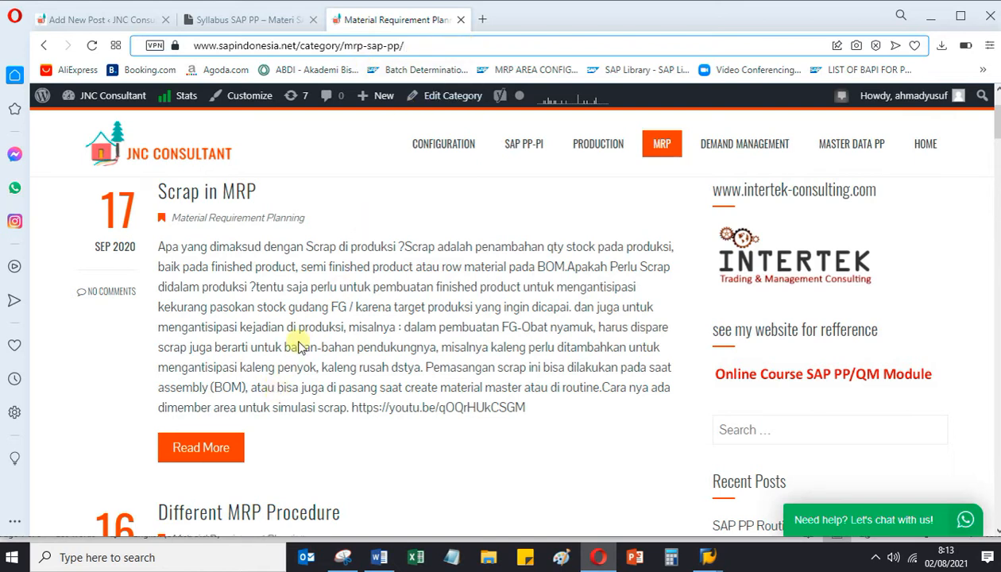
- Return to the Syllabus SAP PP page and look over its lessons, including MATERI KE 5 (Routing)
{"action": "left_click", "coordinate": [252, 21]}
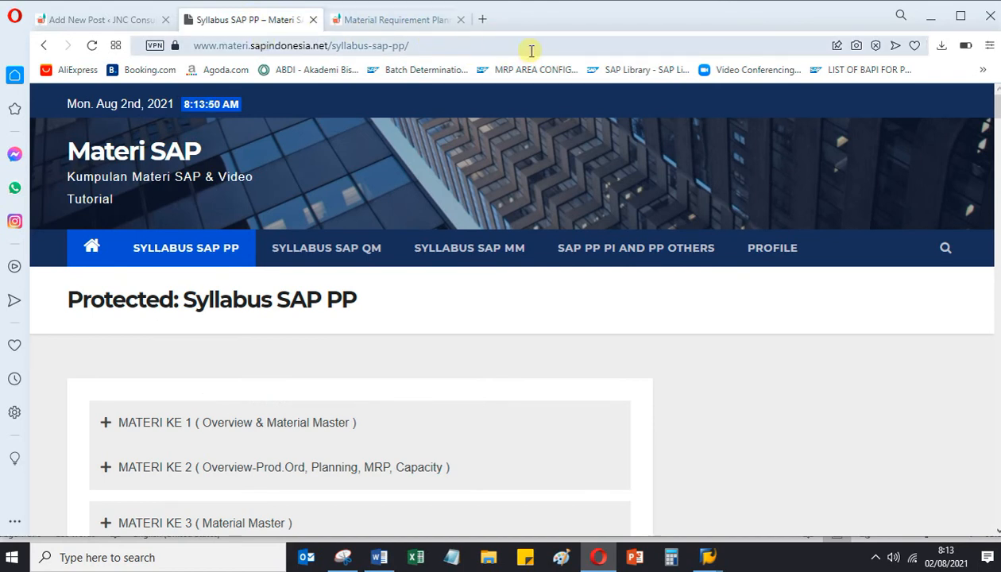
{"action": "left_click", "coordinate": [437, 47]}
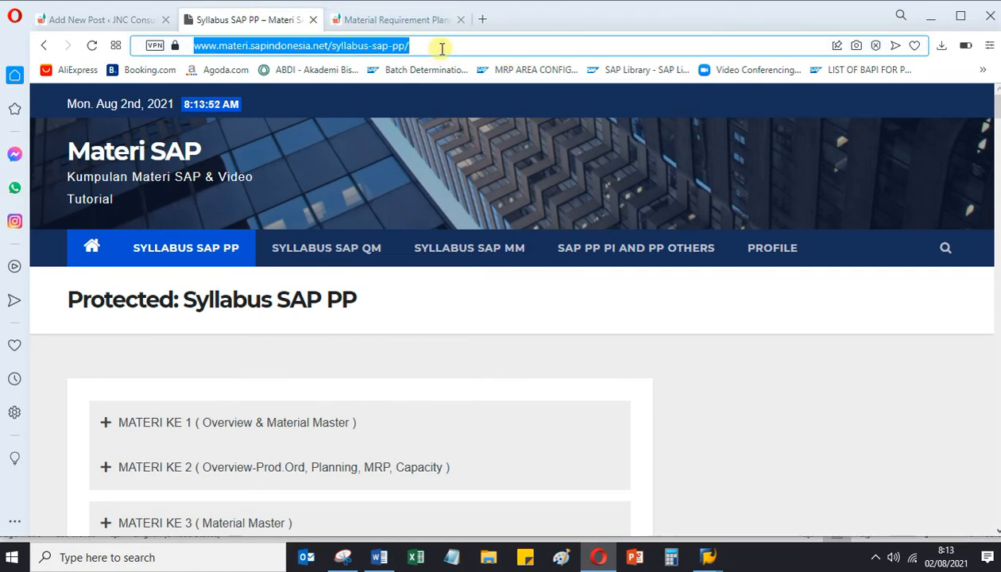
{"action": "scroll", "coordinate": [454, 418], "scroll_direction": "down", "scroll_amount": 3}
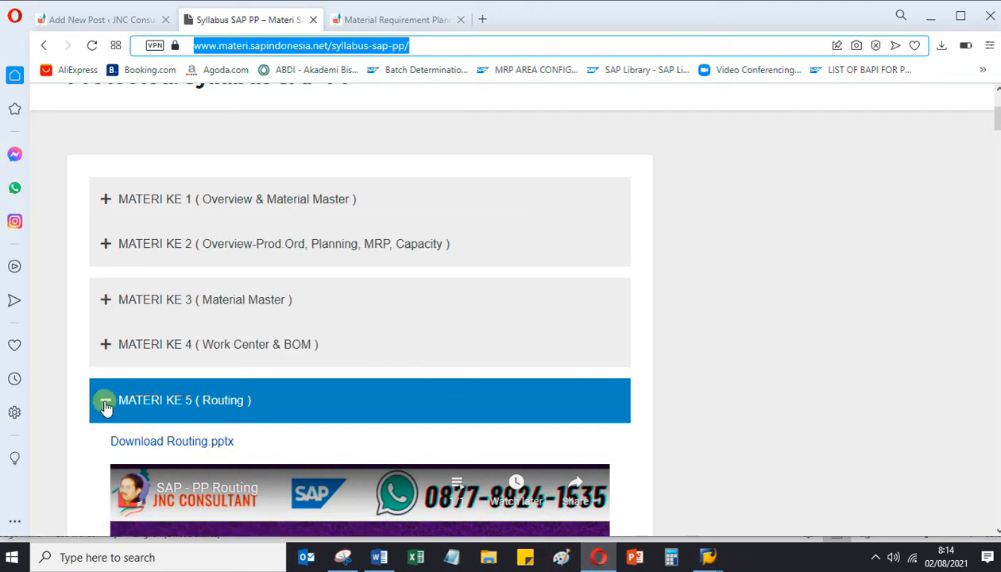
{"action": "left_click", "coordinate": [124, 419]}
{"action": "scroll", "coordinate": [518, 300], "scroll_direction": "up", "scroll_amount": 3}
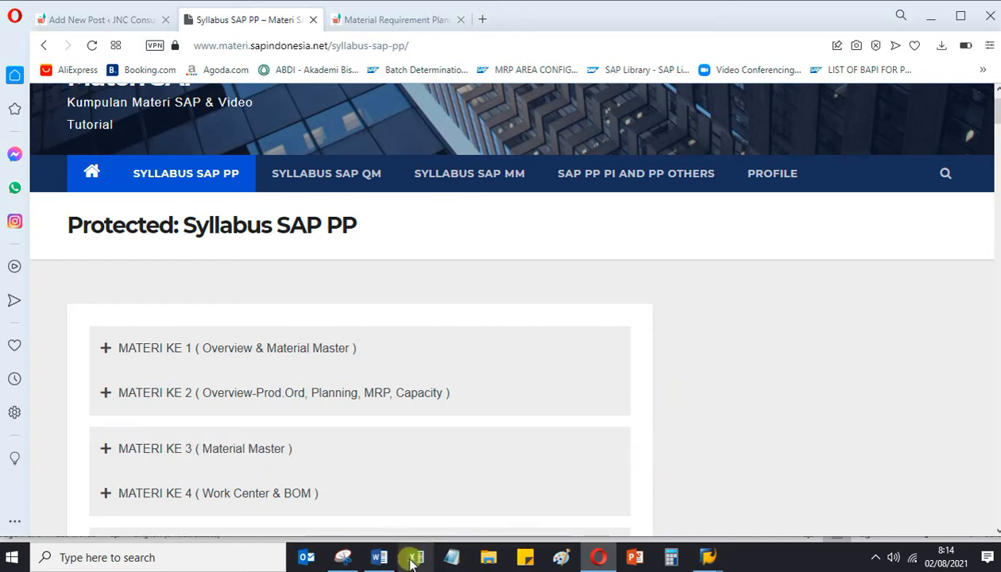
- Switch to the Word document of PP configuration scripts and review its Demand Management and MRP content list
{"action": "left_click", "coordinate": [379, 557]}
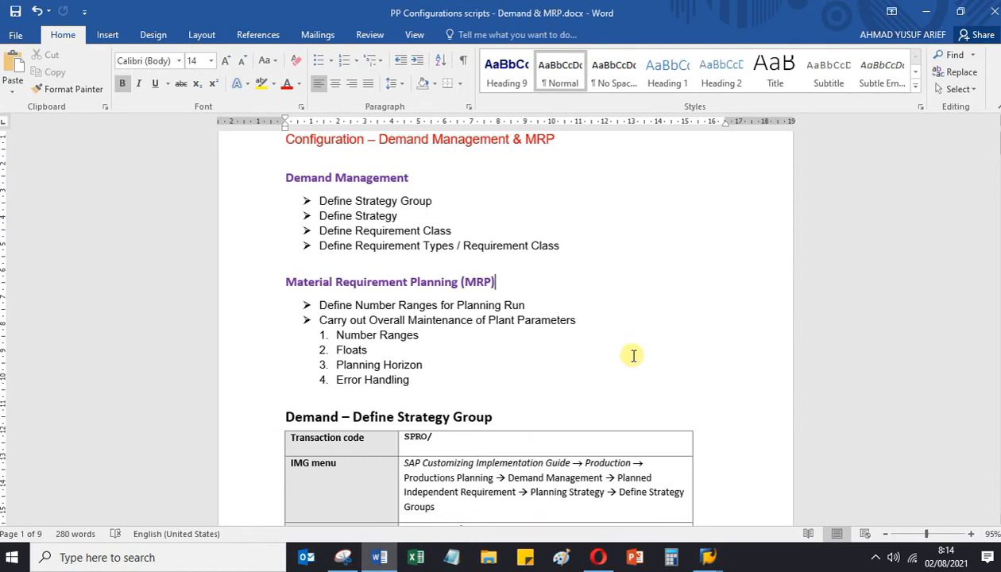
{"action": "scroll", "coordinate": [634, 355], "scroll_direction": "up", "scroll_amount": 1}
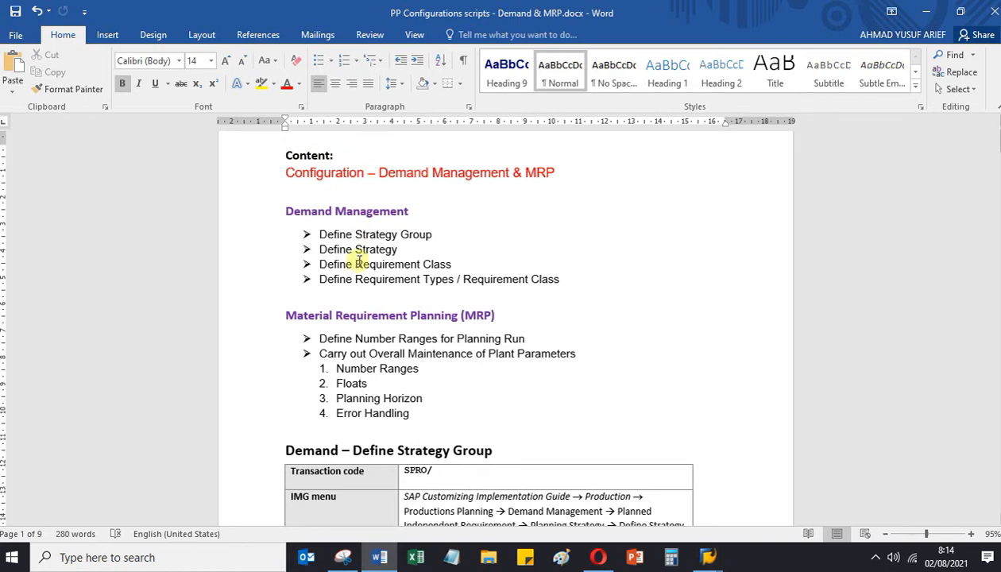
- Switch to SAP Easy Access, run transaction spro and open the SAP Reference IMG
{"action": "mouse_move", "coordinate": [704, 558]}
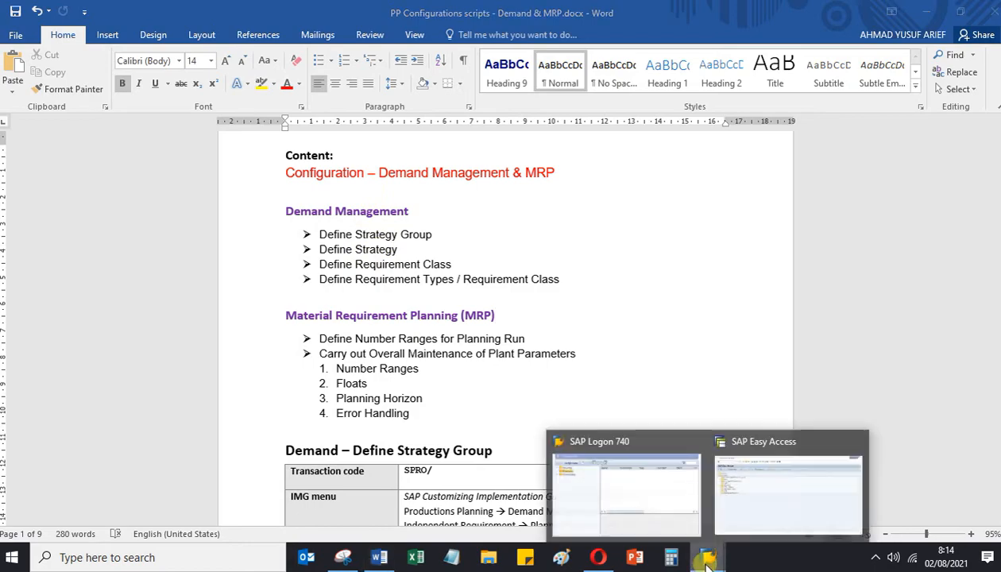
{"action": "left_click", "coordinate": [744, 501]}
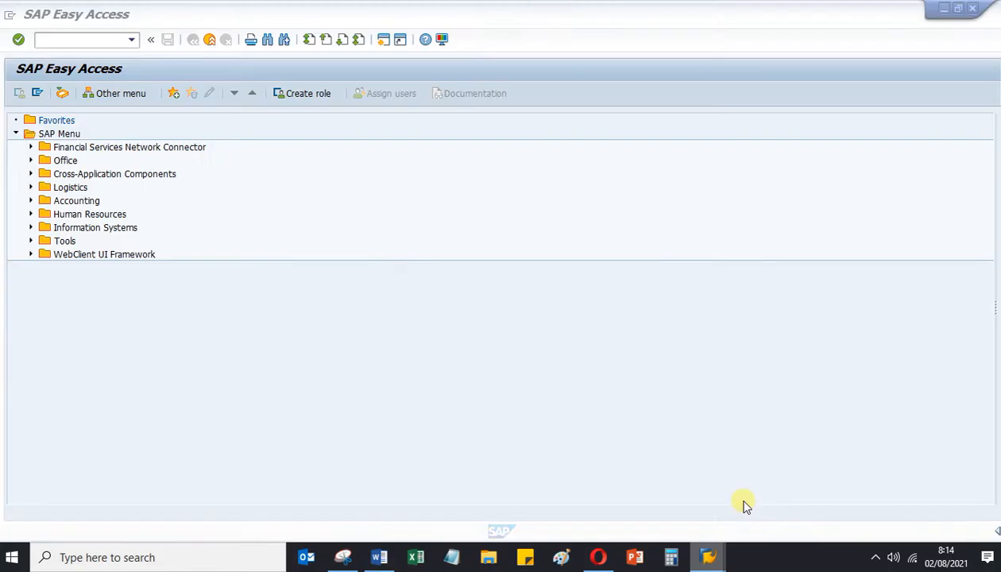
{"action": "left_click", "coordinate": [68, 45]}
{"action": "type", "text": "spro"}
{"action": "key", "text": "Return"}
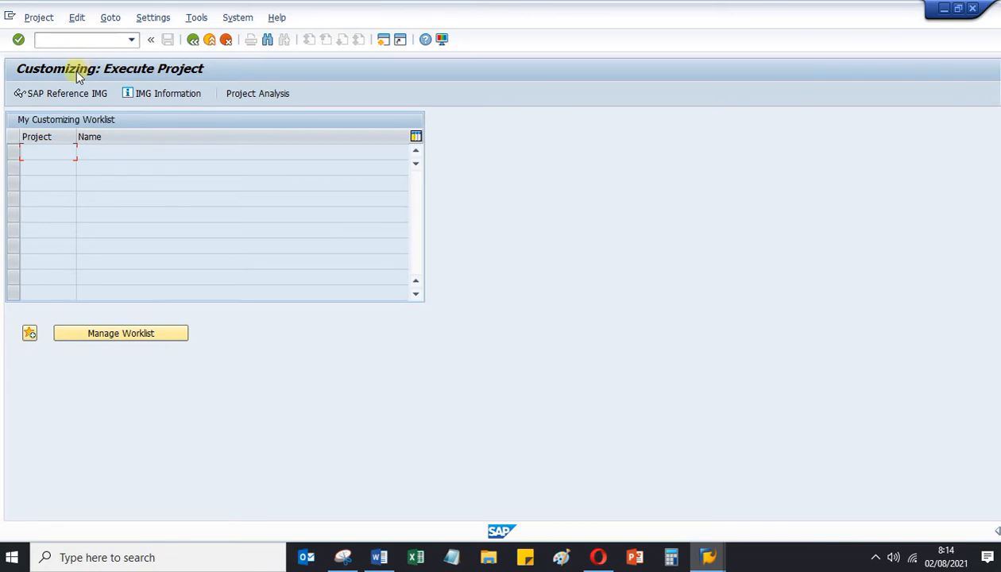
{"action": "left_click", "coordinate": [64, 95]}
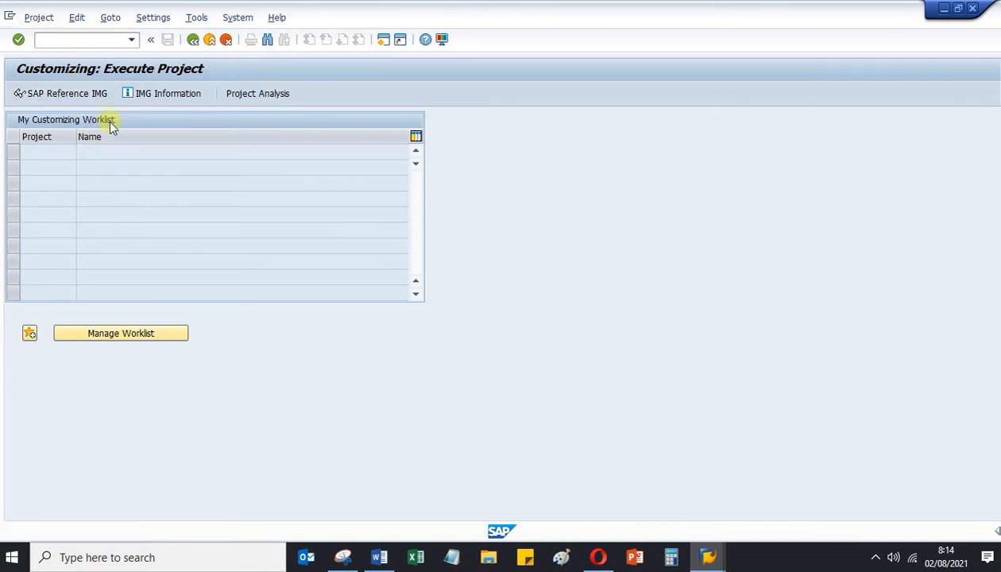
- Expand Production, Production Planning and Demand Management in the IMG structure
{"action": "scroll", "coordinate": [144, 392], "scroll_direction": "down", "scroll_amount": 2}
{"action": "scroll", "coordinate": [145, 392], "scroll_direction": "down", "scroll_amount": 4}
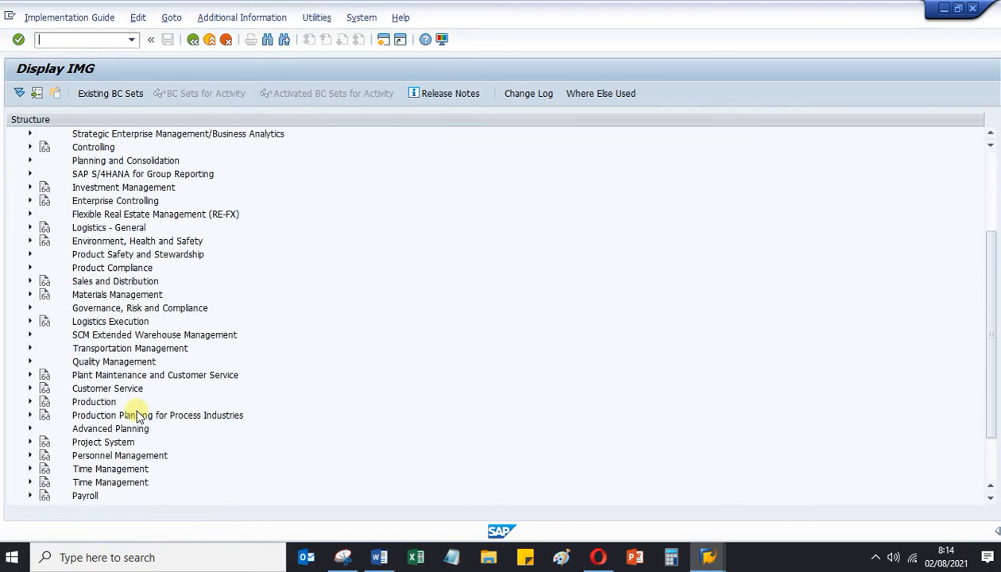
{"action": "left_click", "coordinate": [94, 348]}
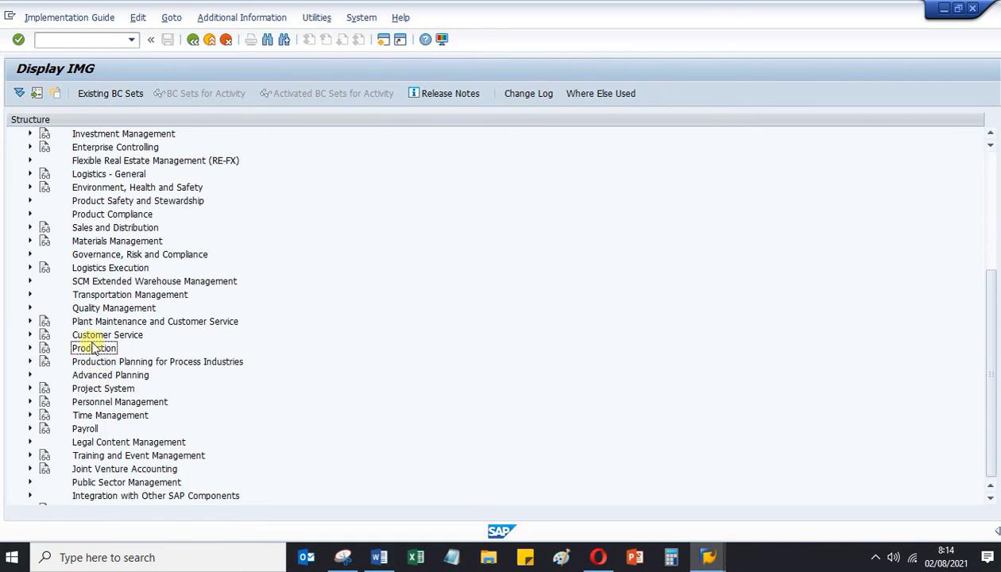
{"action": "left_click", "coordinate": [29, 348]}
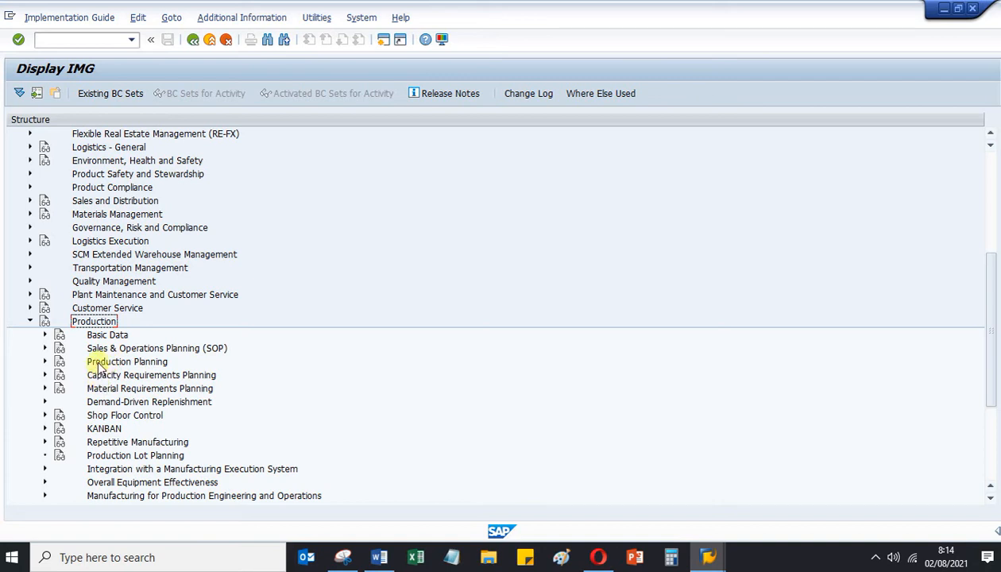
{"action": "left_click", "coordinate": [91, 362]}
{"action": "left_click", "coordinate": [45, 362]}
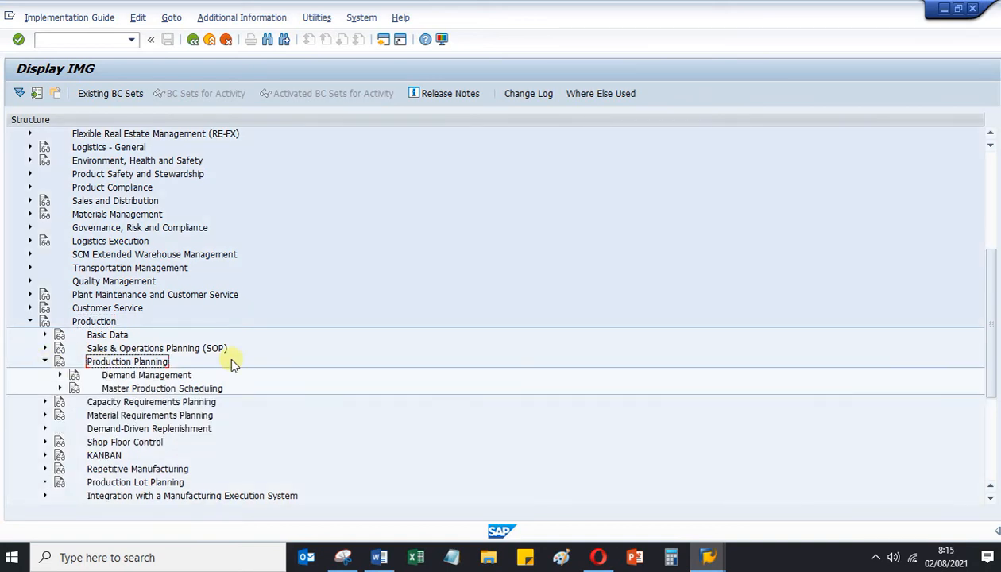
{"action": "scroll", "coordinate": [313, 306], "scroll_direction": "down", "scroll_amount": 2}
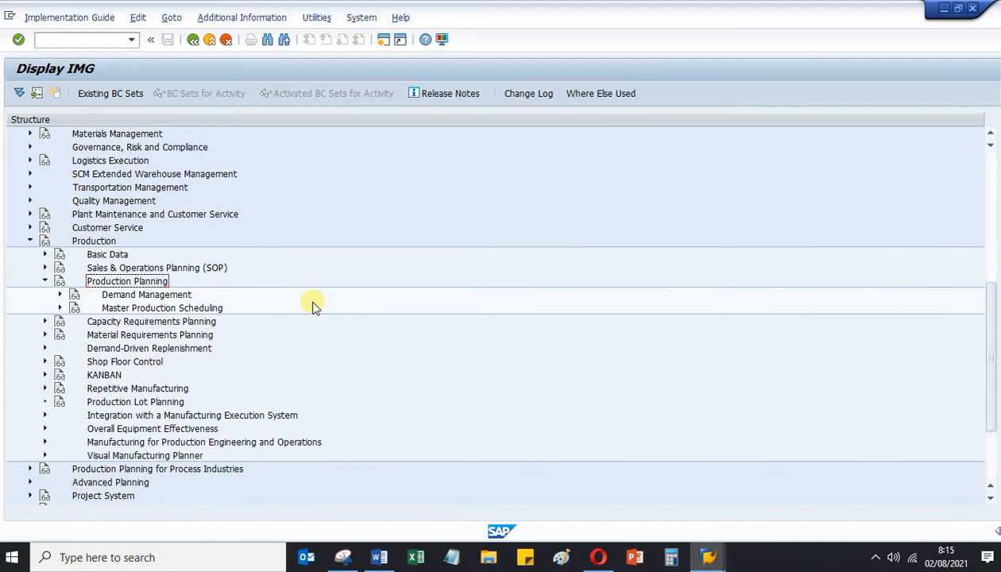
{"action": "left_click", "coordinate": [60, 296]}
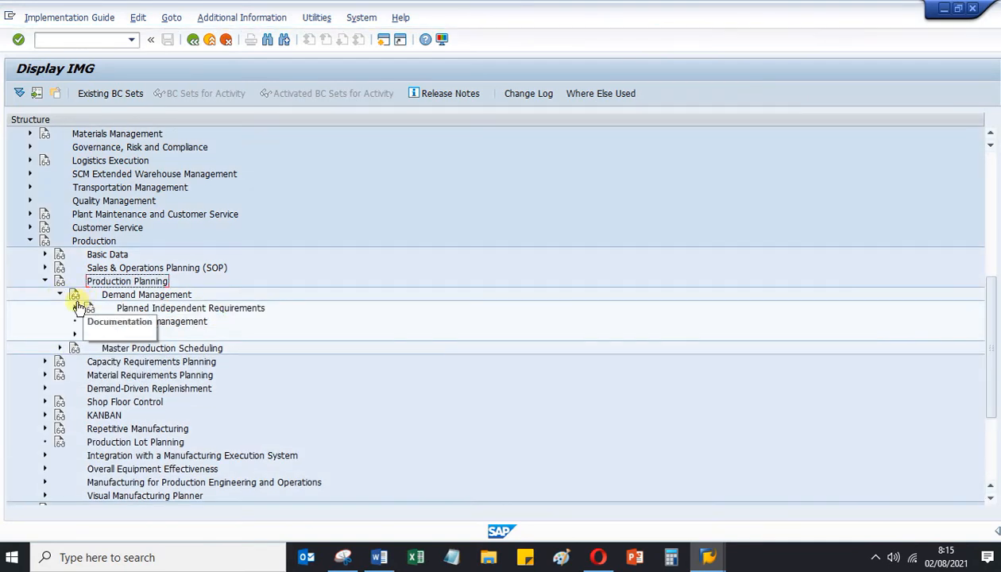
{"action": "scroll", "coordinate": [286, 306], "scroll_direction": "down", "scroll_amount": 1}
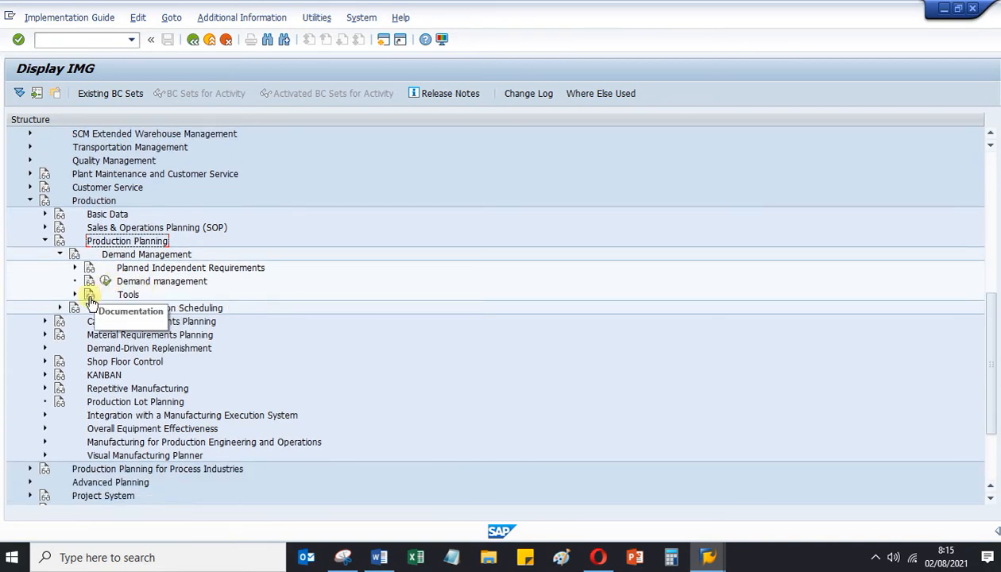
- Check the IMG path for Define Strategy Group in the Word script and return to SAP's Display IMG
{"action": "left_click", "coordinate": [379, 557]}
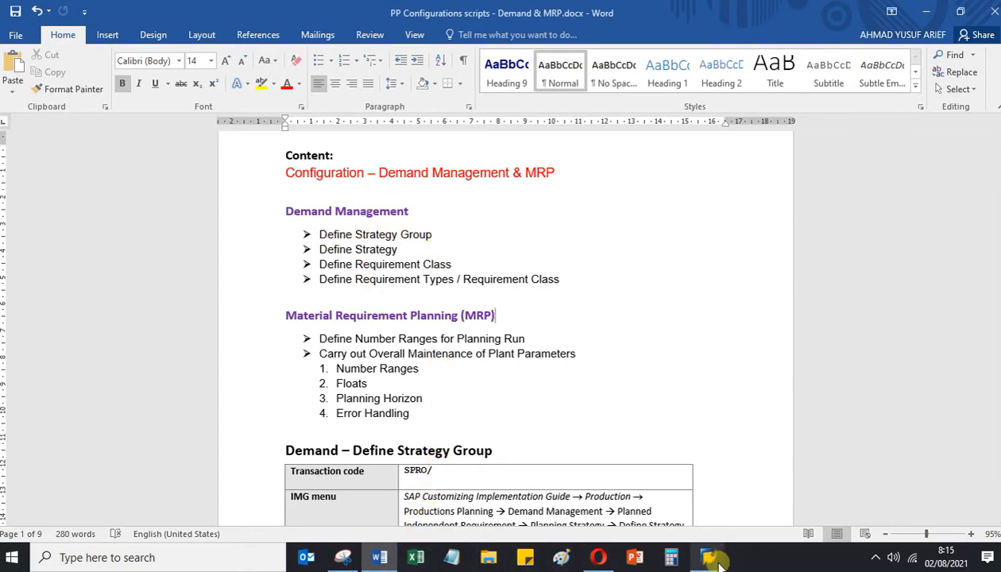
{"action": "mouse_move", "coordinate": [709, 560]}
{"action": "left_click", "coordinate": [764, 508]}
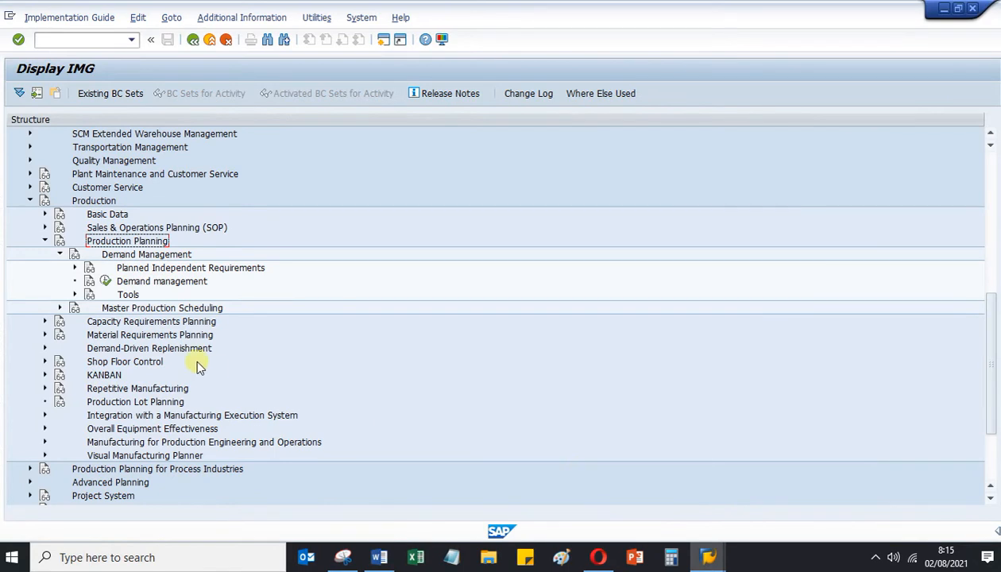
- Expand Planned Independent Requirements and its Planning Strategy node, and execute the Define Strategy Group activity
{"action": "left_click", "coordinate": [76, 269]}
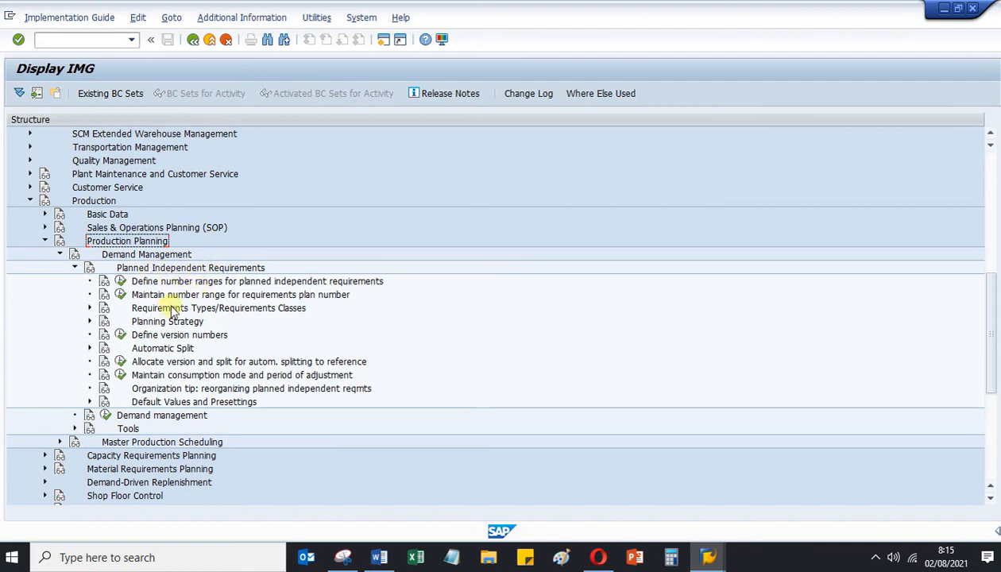
{"action": "left_click", "coordinate": [144, 323]}
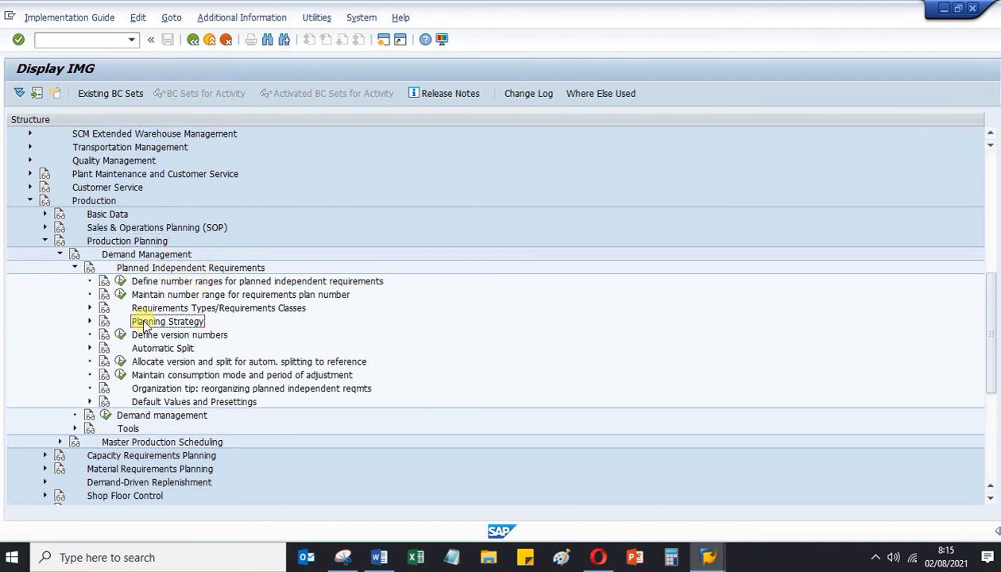
{"action": "left_click", "coordinate": [90, 321]}
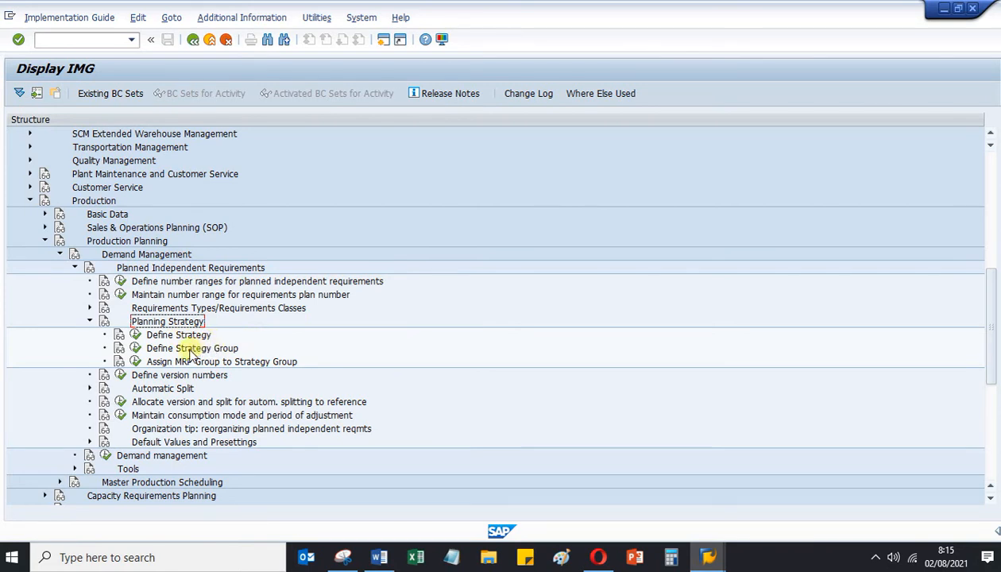
{"action": "left_click", "coordinate": [135, 348]}
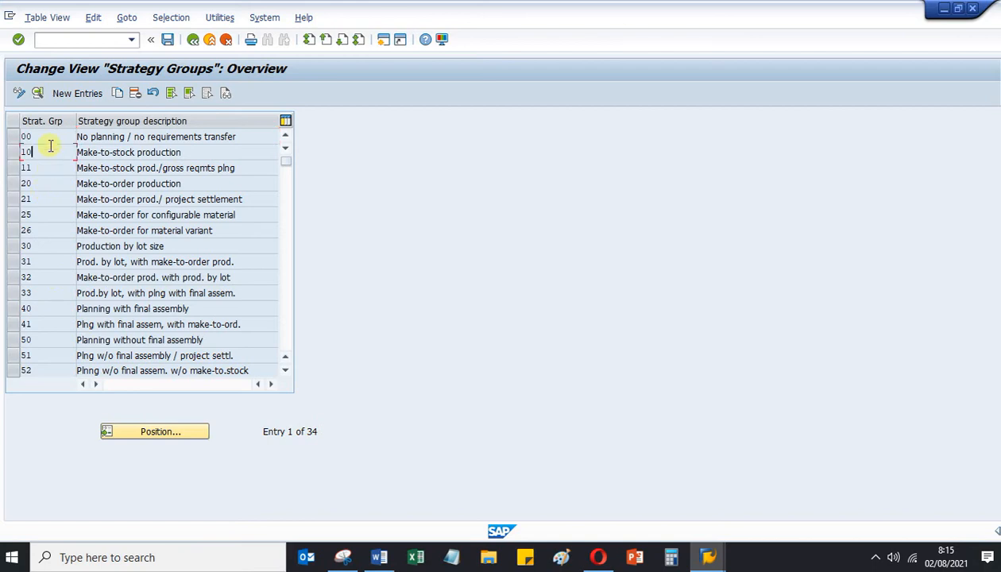
- Examine make-to-stock group 10 and make-to-order group 20 in the strategy groups list, and open the details of group 10
{"action": "left_click", "coordinate": [49, 201]}
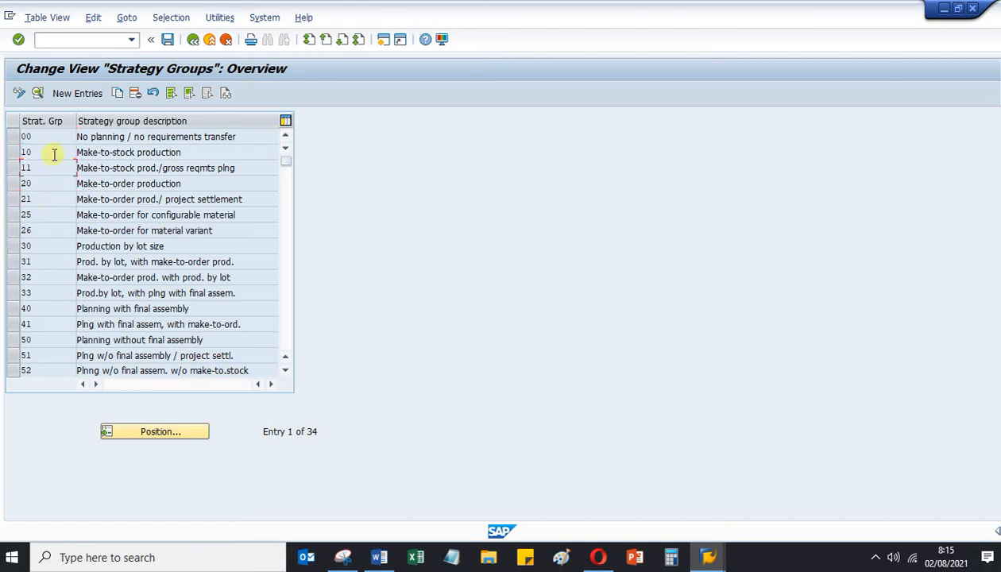
{"action": "left_click", "coordinate": [11, 151]}
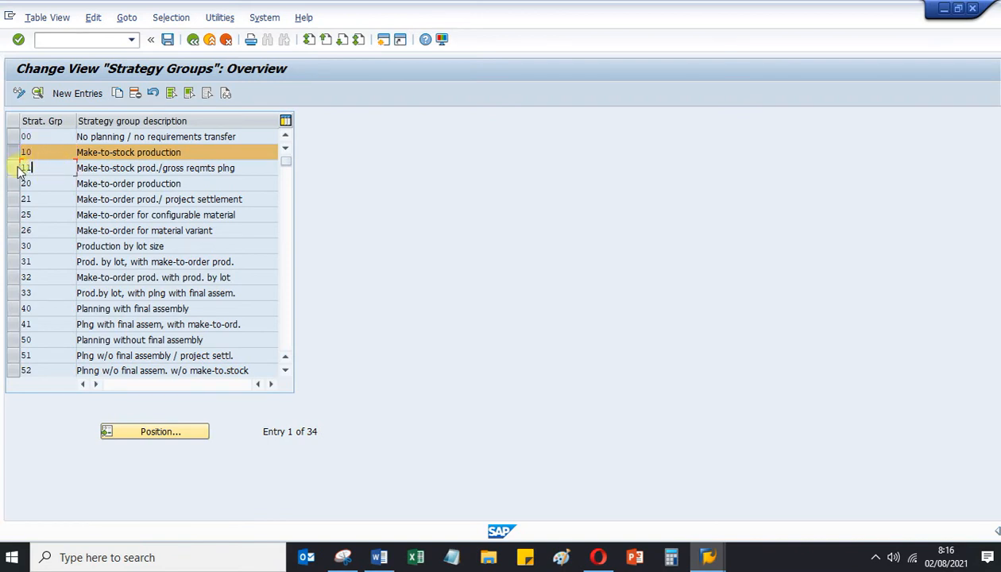
{"action": "left_click", "coordinate": [25, 153]}
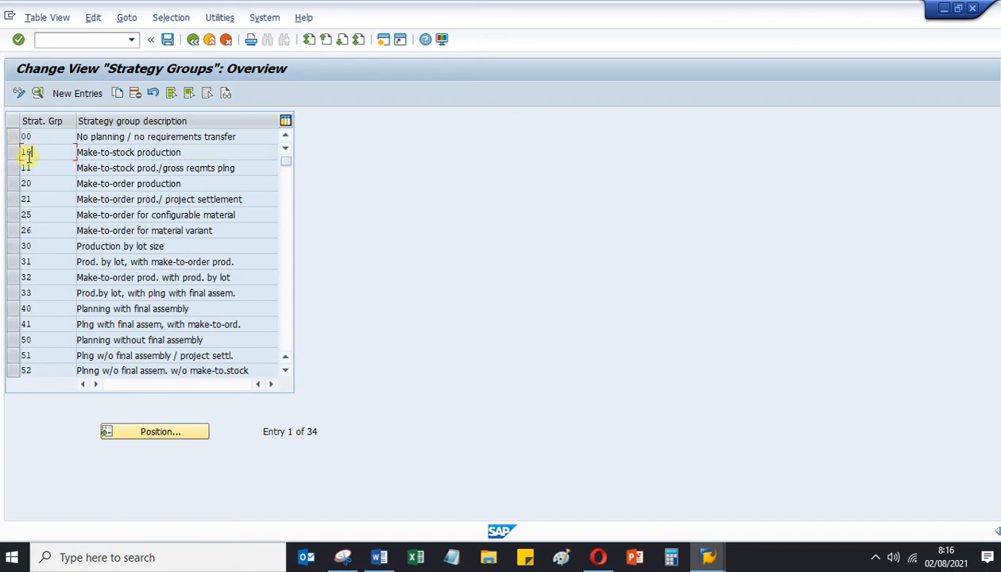
{"action": "left_click", "coordinate": [13, 185]}
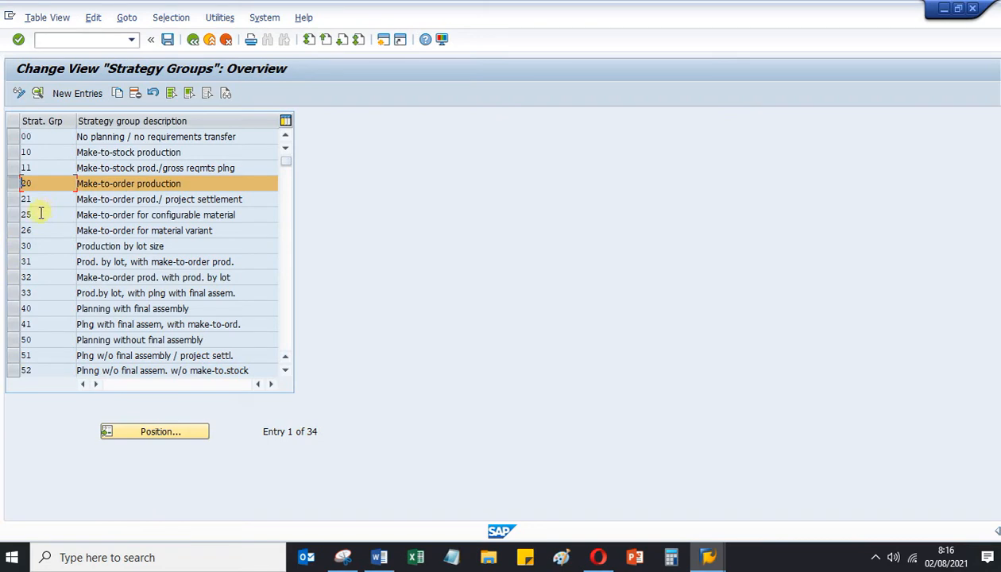
{"action": "left_click", "coordinate": [50, 165]}
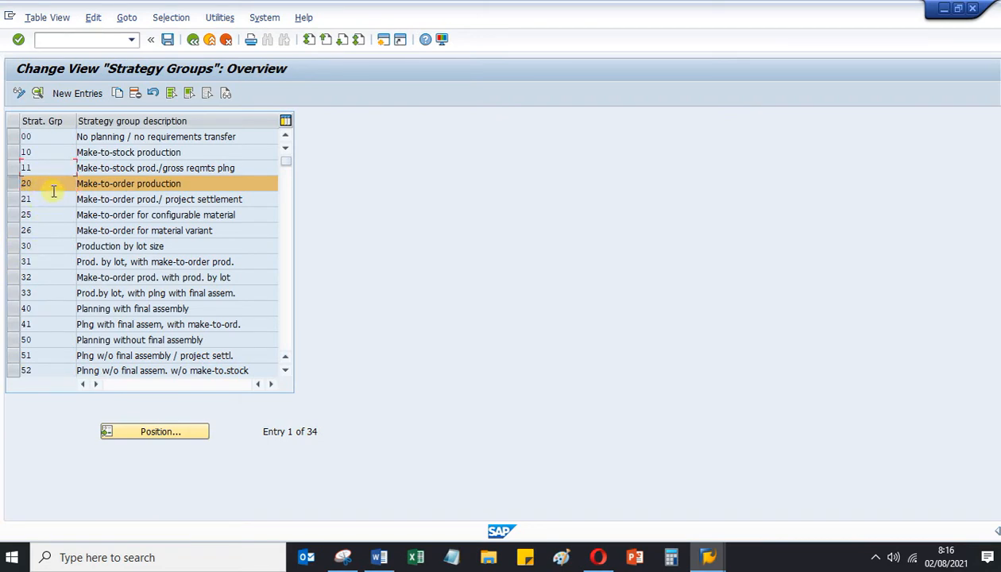
{"action": "left_click", "coordinate": [11, 152]}
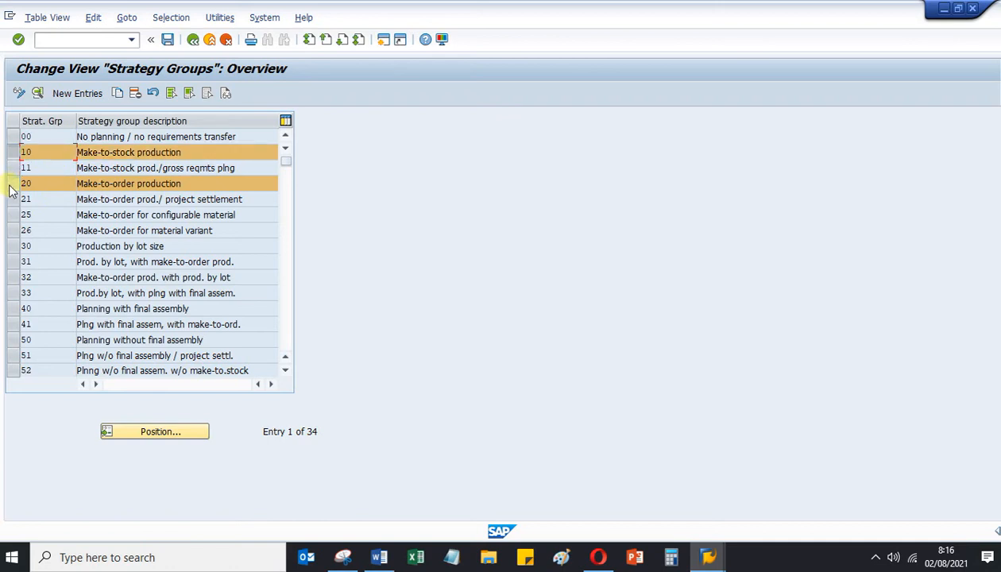
{"action": "left_click", "coordinate": [10, 184]}
{"action": "double_click", "coordinate": [33, 151]}
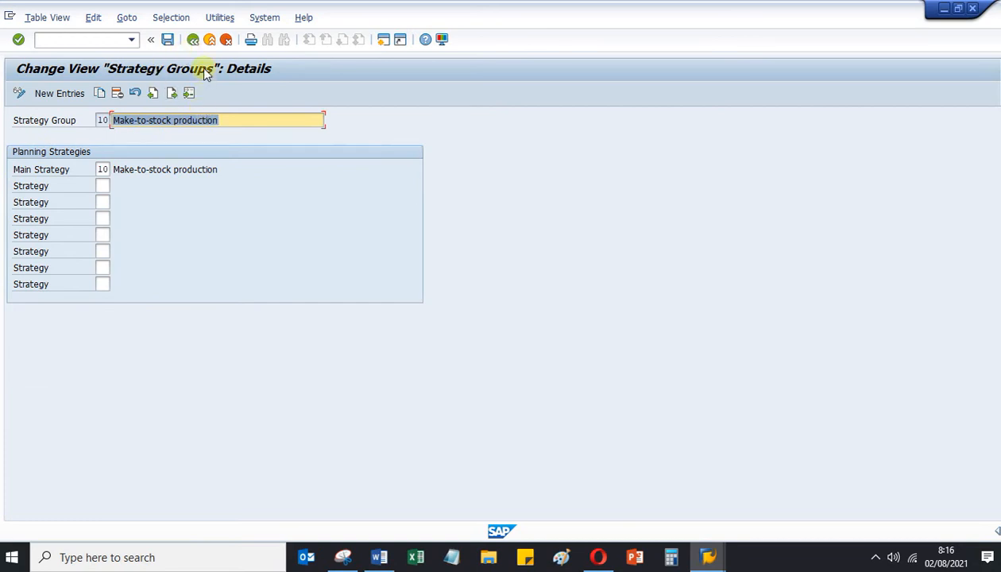
- Check the additional strategy fields below the main strategy in strategy group 10, and return to the strategy groups overview
{"action": "left_click", "coordinate": [105, 186]}
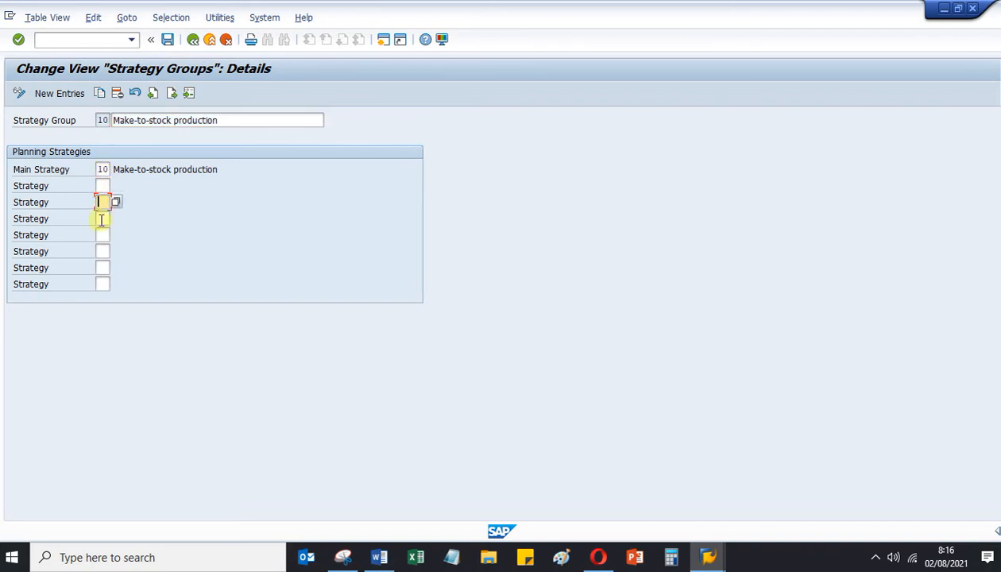
{"action": "left_click", "coordinate": [102, 185]}
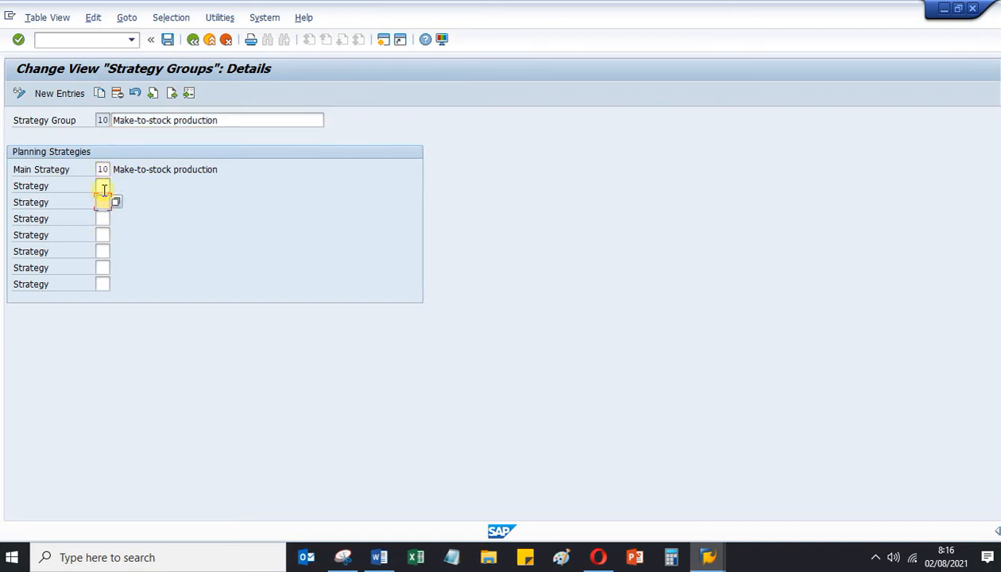
{"action": "left_click", "coordinate": [192, 39]}
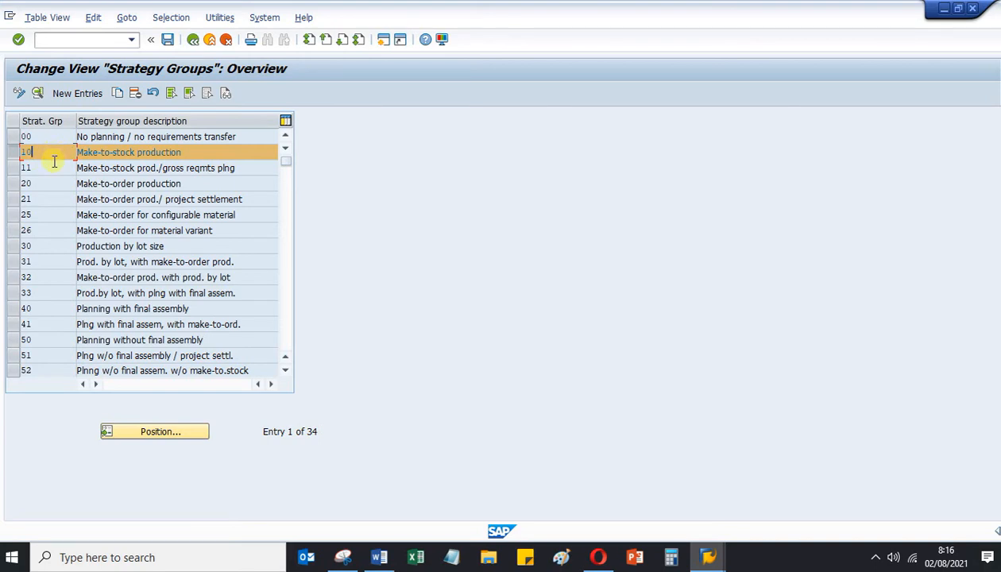
- Mark make-to-stock group 10 and make-to-order group 20 in the overview, and return to the IMG structure
{"action": "left_click", "coordinate": [12, 155]}
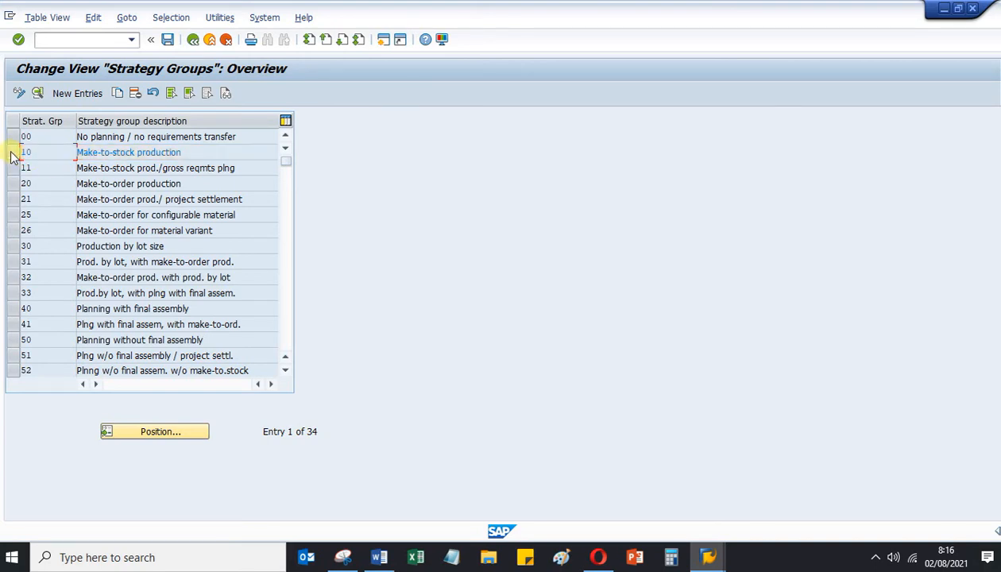
{"action": "left_click", "coordinate": [12, 156]}
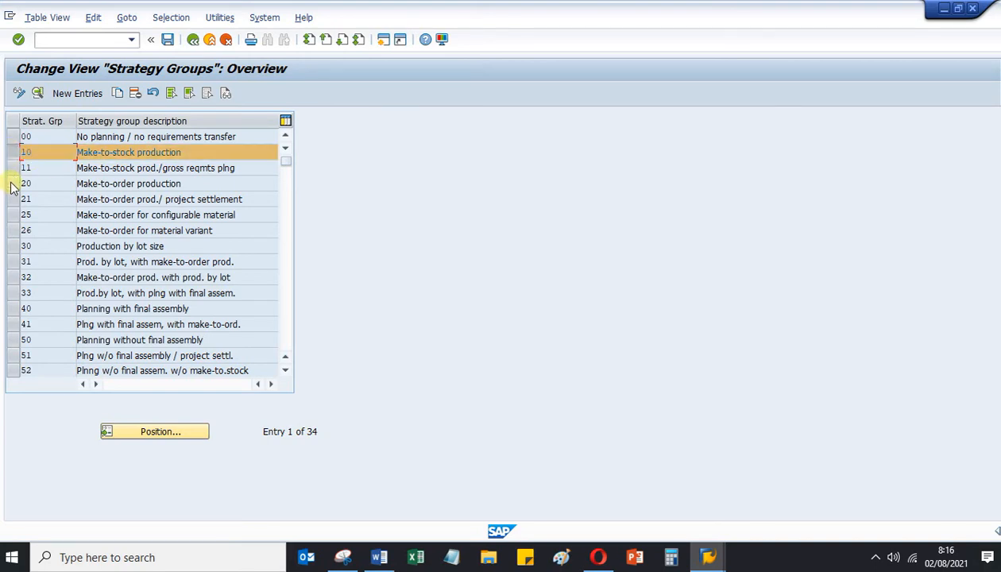
{"action": "left_click", "coordinate": [12, 185]}
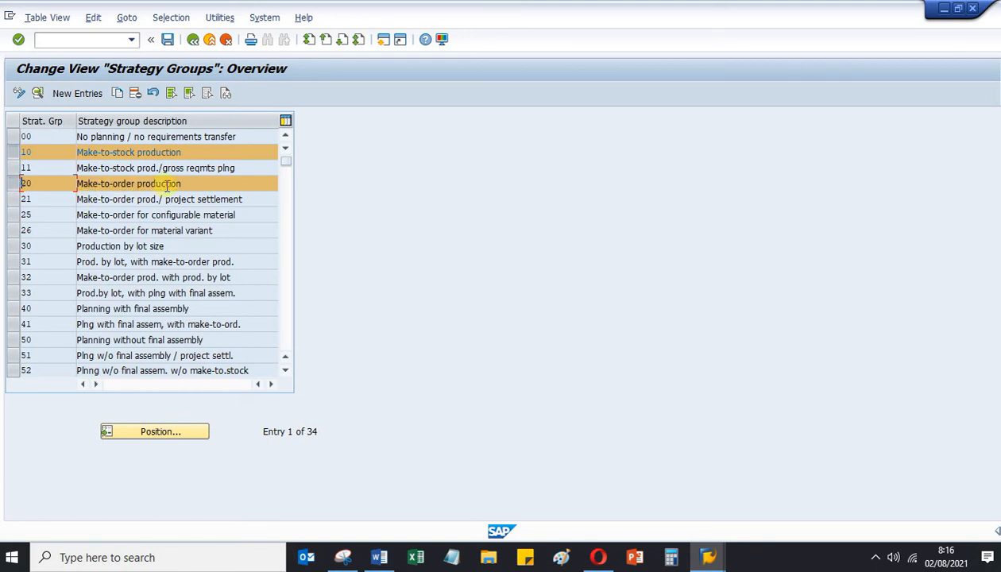
{"action": "left_click", "coordinate": [193, 41]}
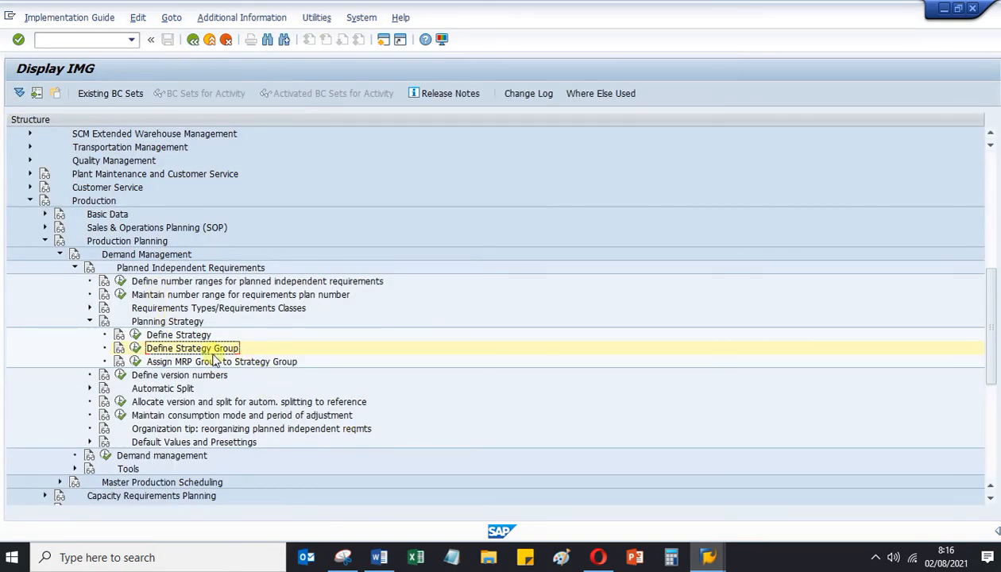
- Execute the Define Strategy activity and mark make-to-stock strategy 10 and make-to-order strategy 20
{"action": "left_click", "coordinate": [135, 335]}
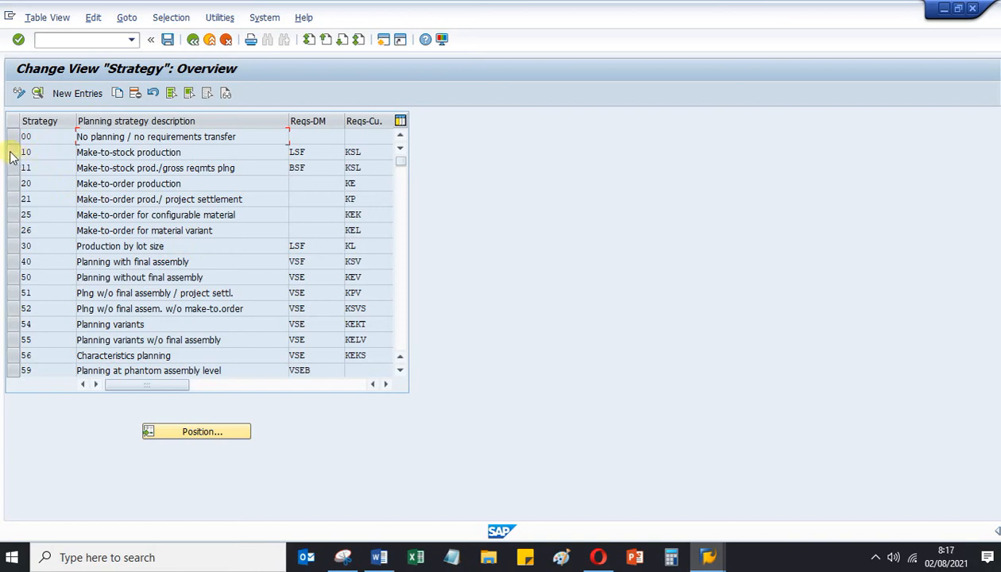
{"action": "left_click", "coordinate": [11, 153]}
{"action": "left_click", "coordinate": [11, 184]}
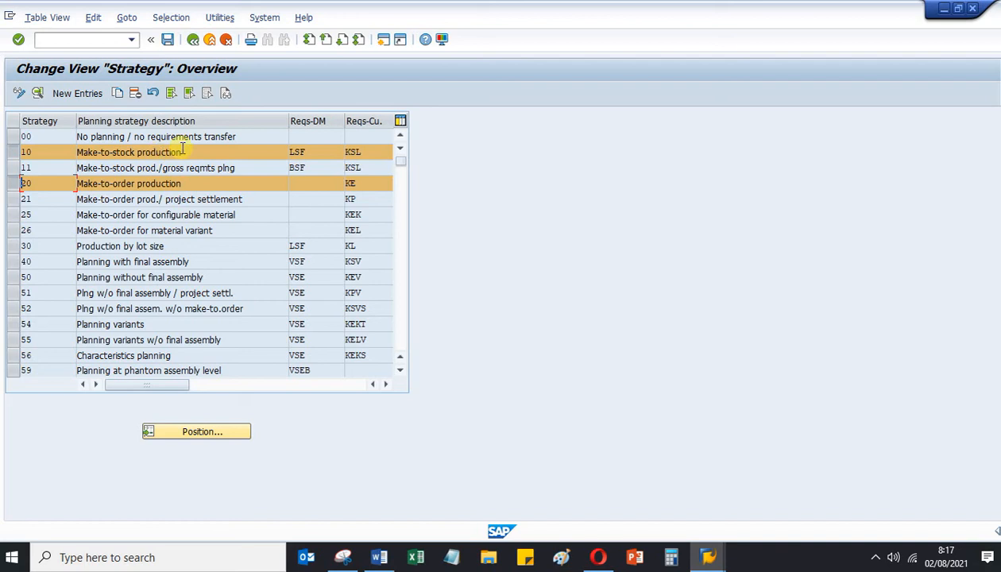
- Examine the demand management and customer requirements types of strategy 10 and the customer requirements type of strategy 20
{"action": "left_click", "coordinate": [314, 154]}
{"action": "left_click_drag", "start_coordinate": [314, 153], "coordinate": [283, 154]}
{"action": "left_click", "coordinate": [315, 151]}
{"action": "left_click", "coordinate": [382, 149]}
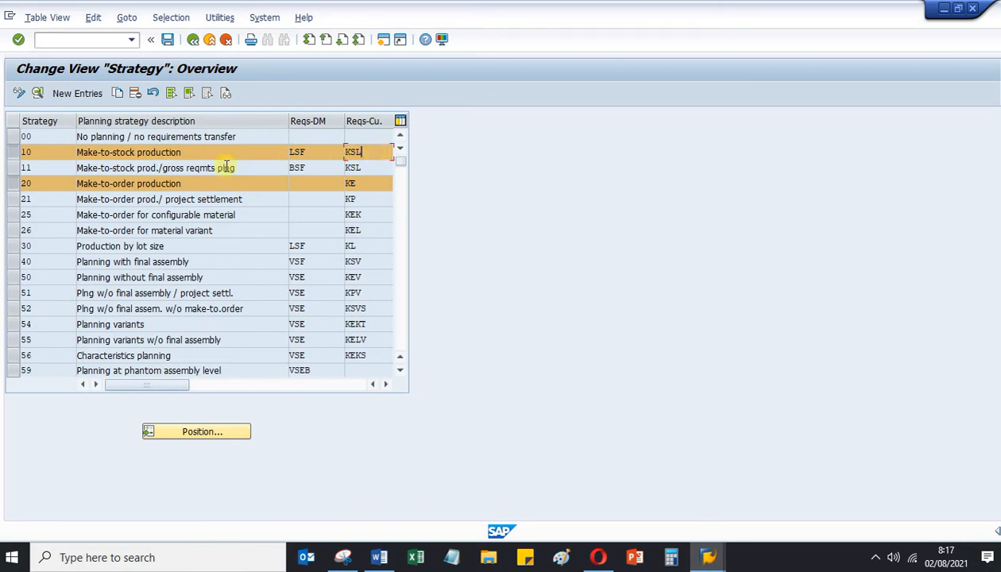
{"action": "left_click", "coordinate": [12, 151]}
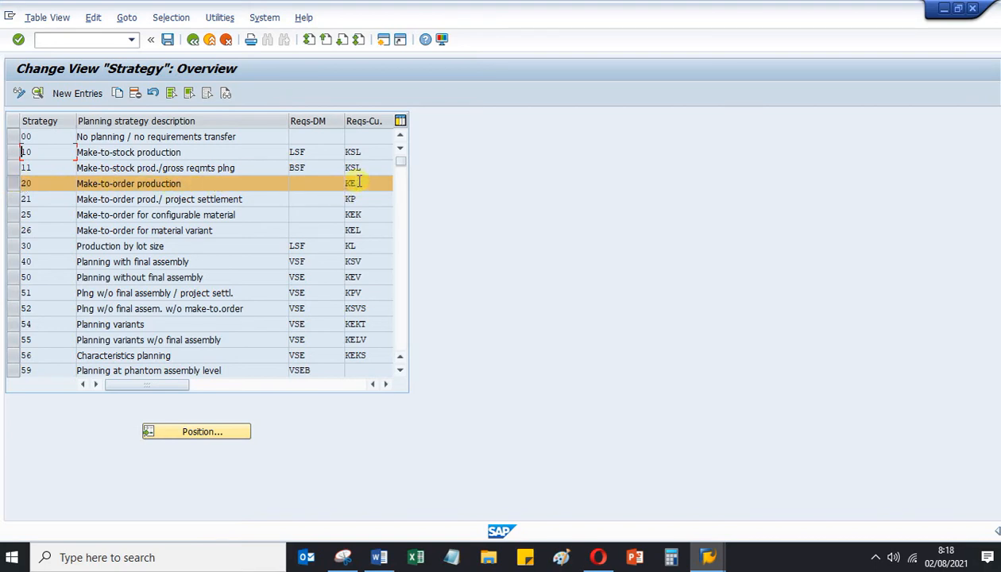
{"action": "left_click_drag", "start_coordinate": [364, 181], "coordinate": [338, 181]}
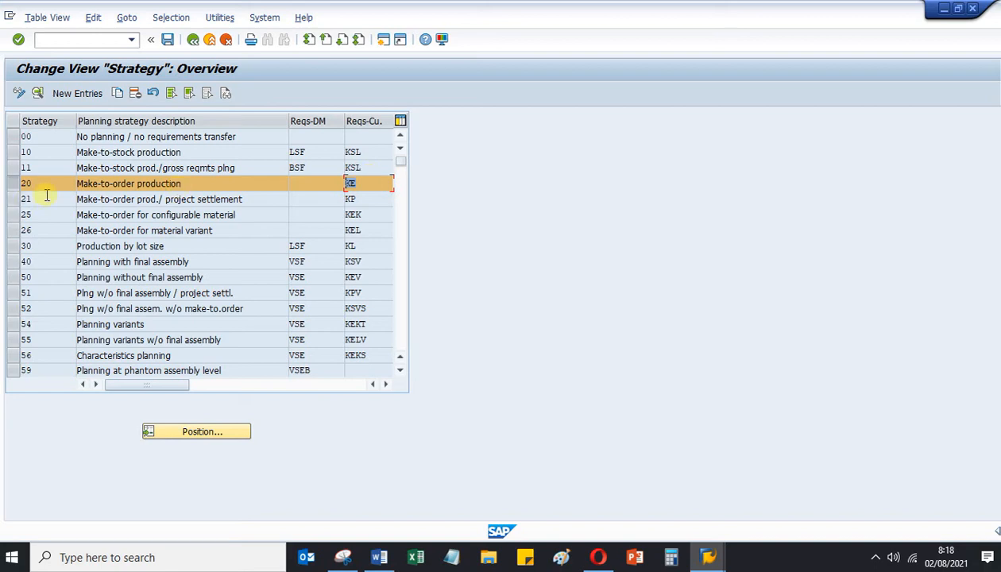
- Check the customer requirements type in the details of make-to-order strategy 20 and return to the strategy overview
{"action": "left_click", "coordinate": [12, 153]}
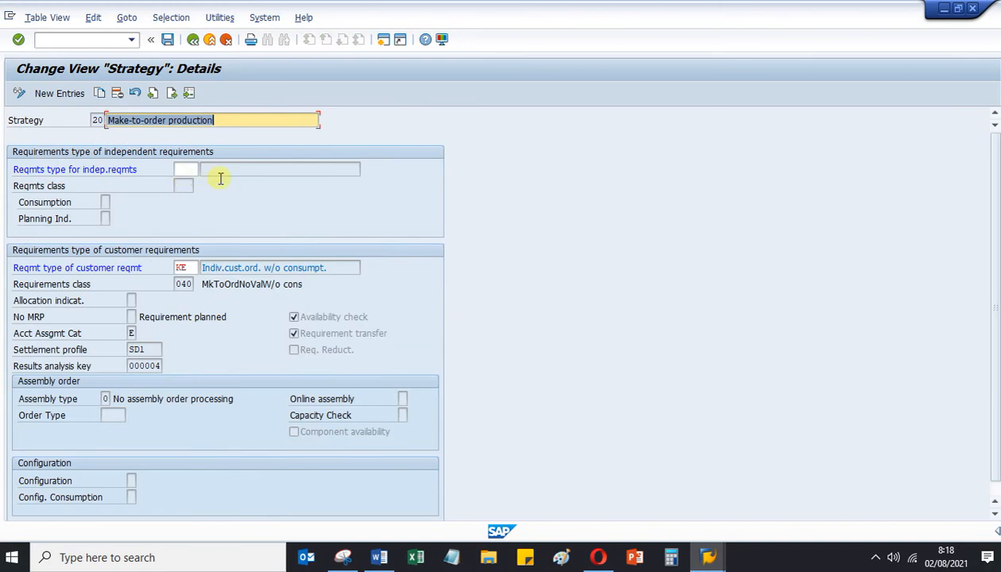
{"action": "left_click", "coordinate": [221, 271]}
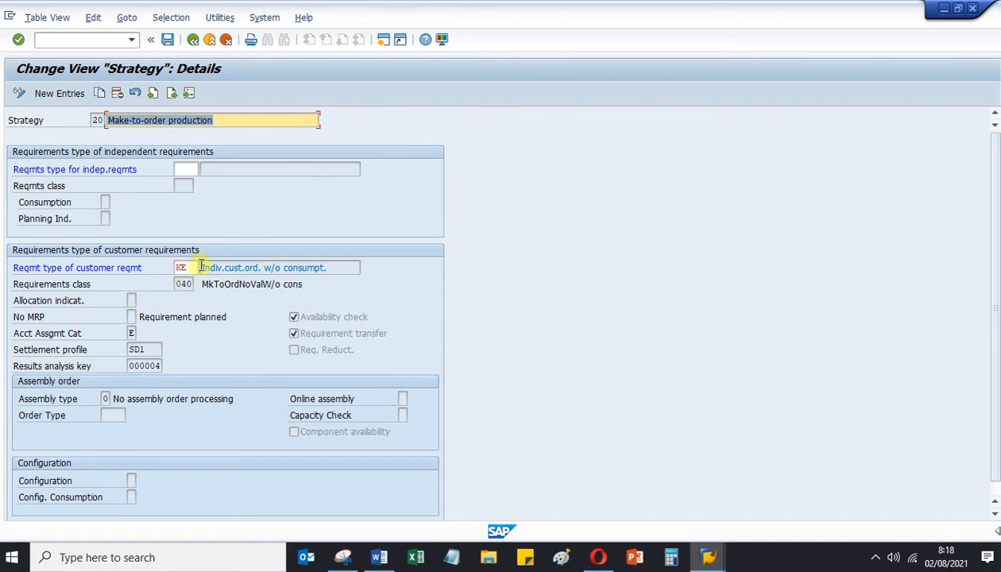
{"action": "left_click", "coordinate": [194, 40]}
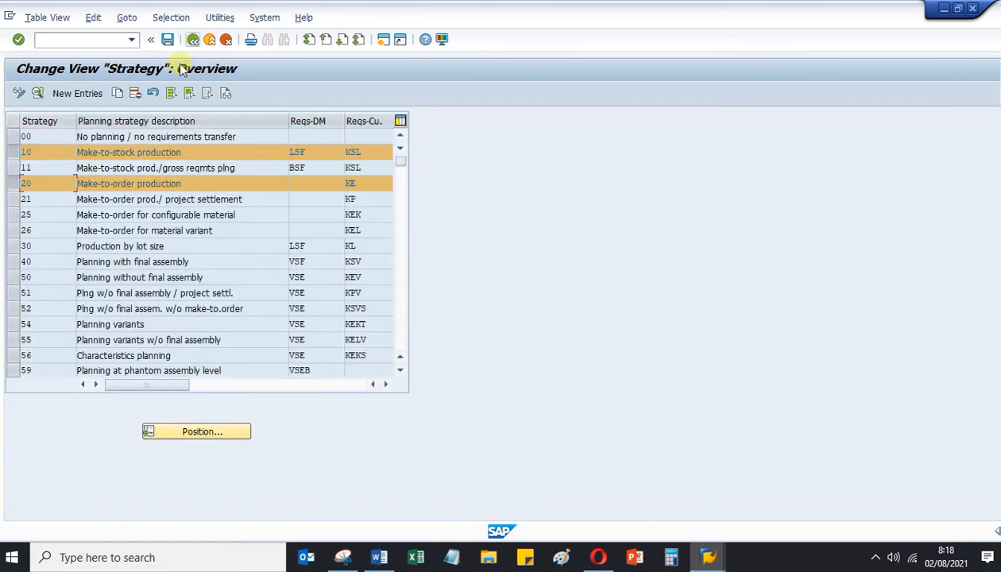
- Open the details of make-to-stock strategy 10, examine its requirements types and classes, and return to the strategy overview
{"action": "left_click", "coordinate": [13, 186]}
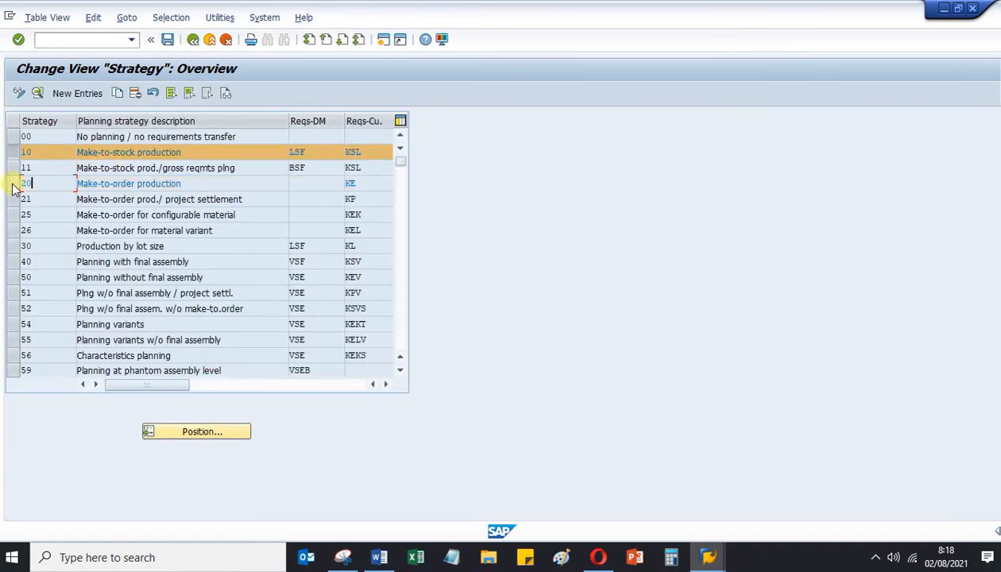
{"action": "double_click", "coordinate": [48, 152]}
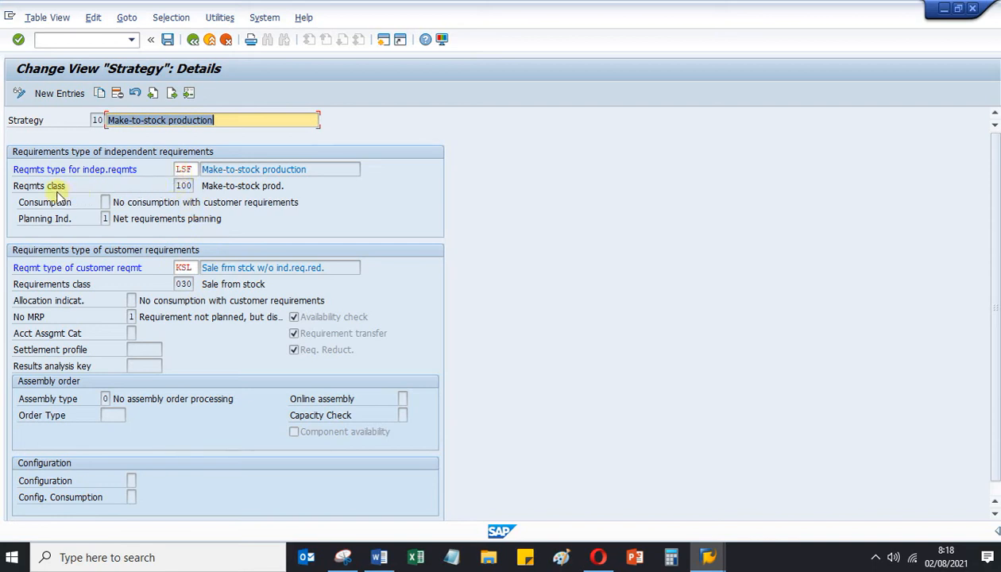
{"action": "left_click", "coordinate": [183, 185]}
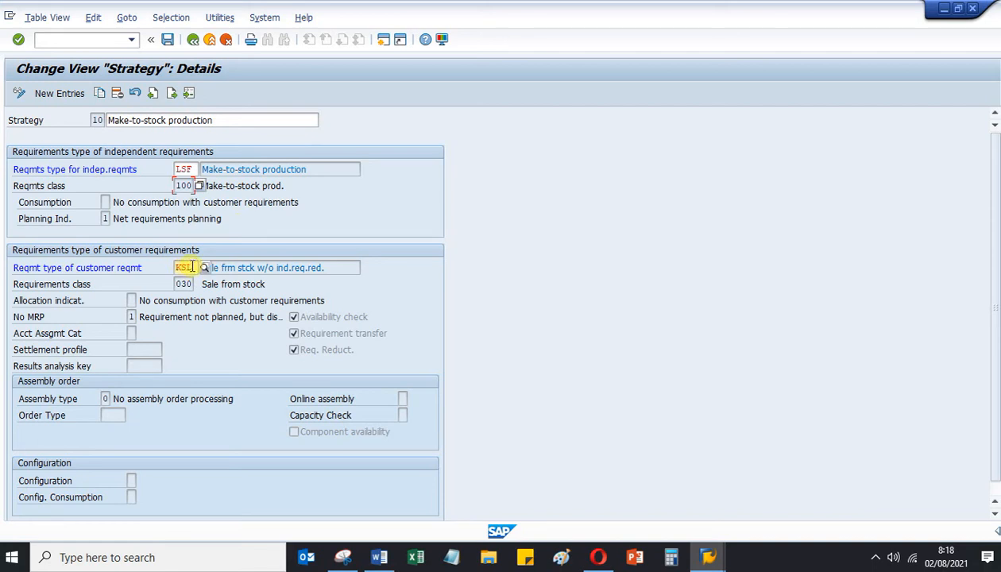
{"action": "left_click_drag", "start_coordinate": [192, 267], "coordinate": [169, 266]}
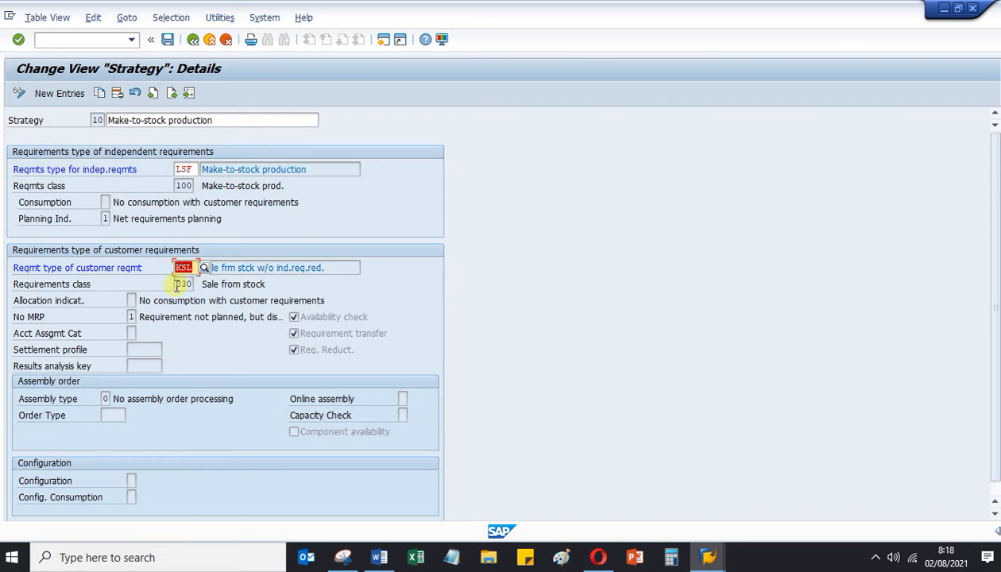
{"action": "left_click", "coordinate": [179, 285]}
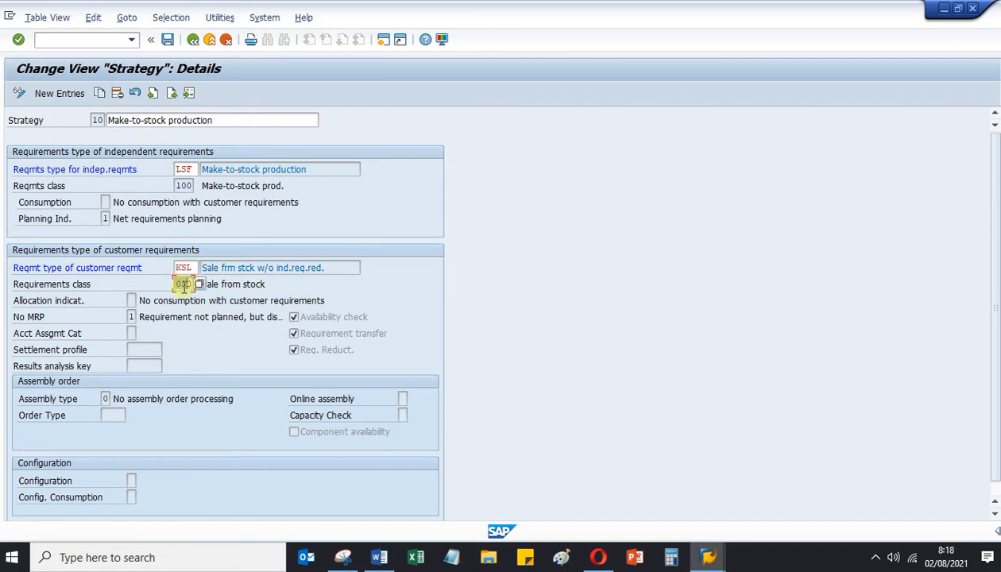
{"action": "right_click", "coordinate": [183, 287]}
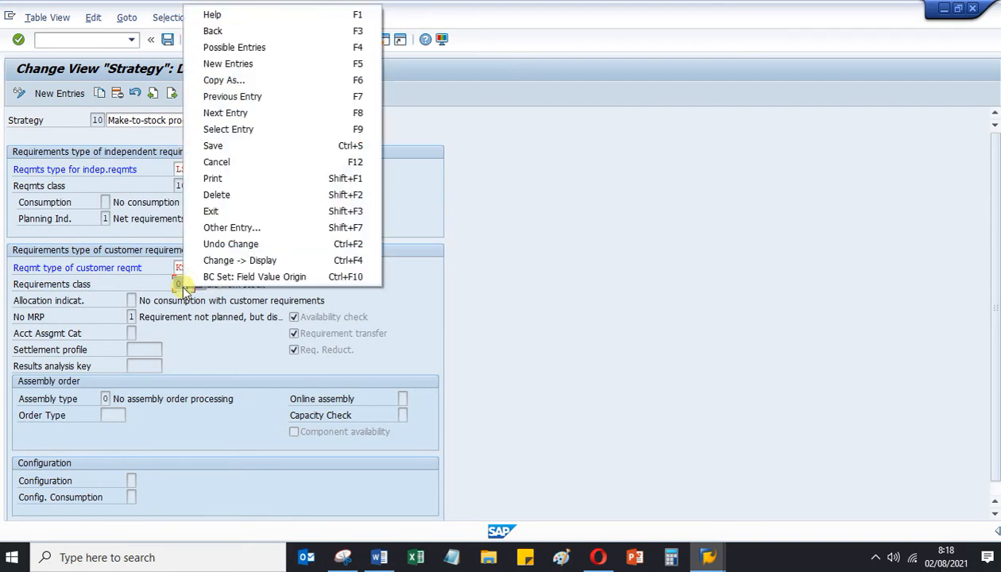
{"action": "left_click", "coordinate": [540, 175]}
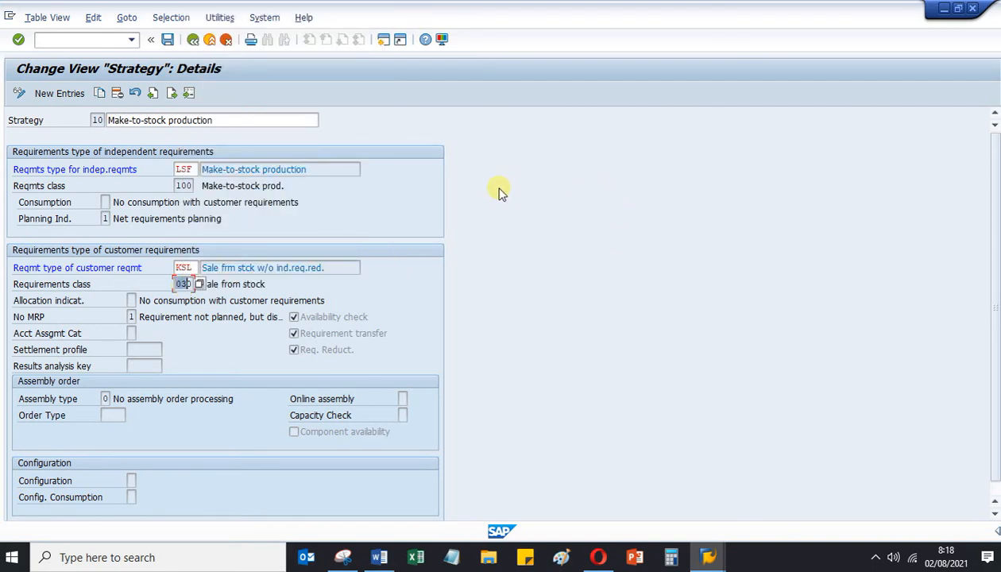
{"action": "left_click", "coordinate": [192, 43]}
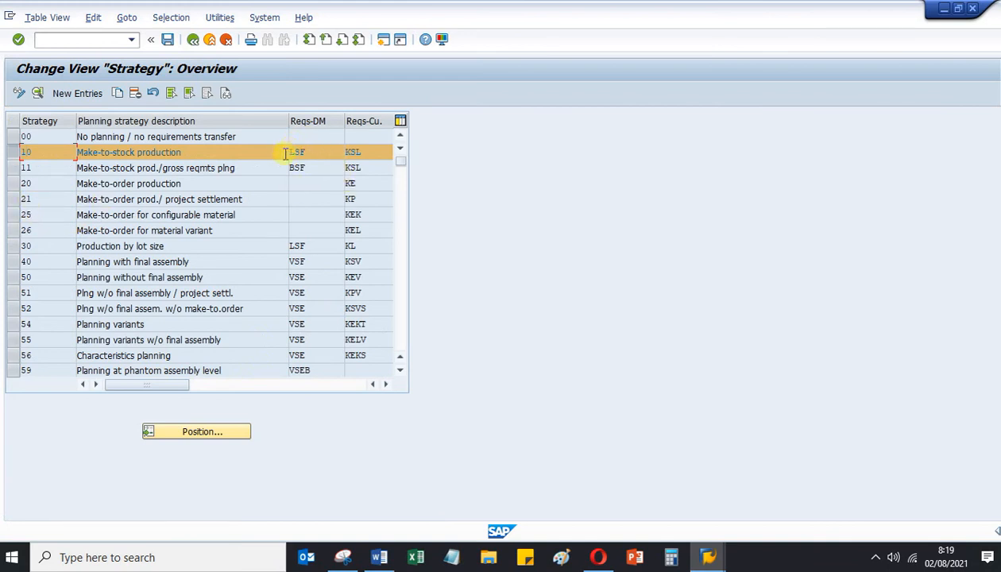
- Check the Demand Management topic list in the Word script, switch back to SAP and leave the strategy overview for the IMG structure
{"action": "left_click", "coordinate": [12, 184]}
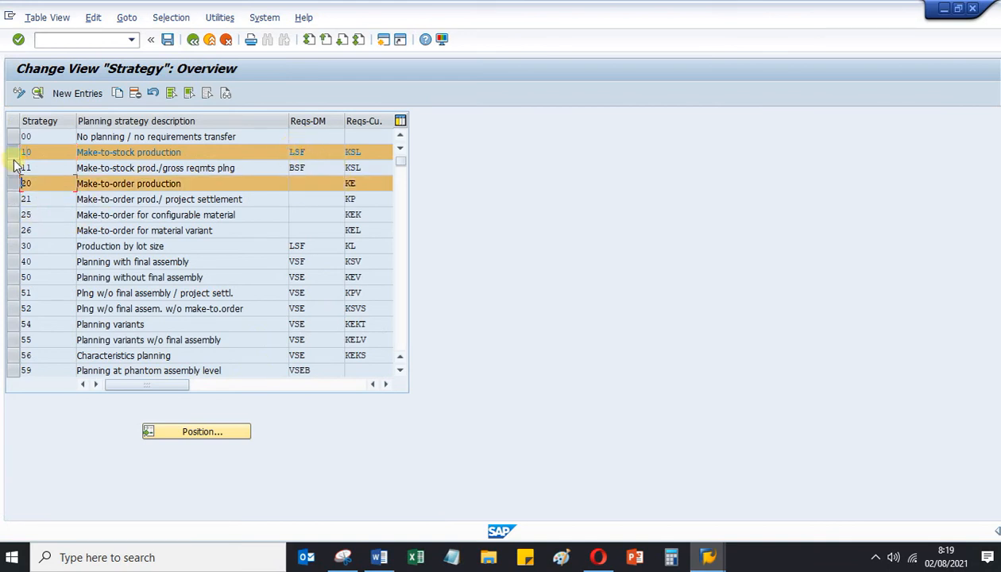
{"action": "left_click", "coordinate": [13, 153]}
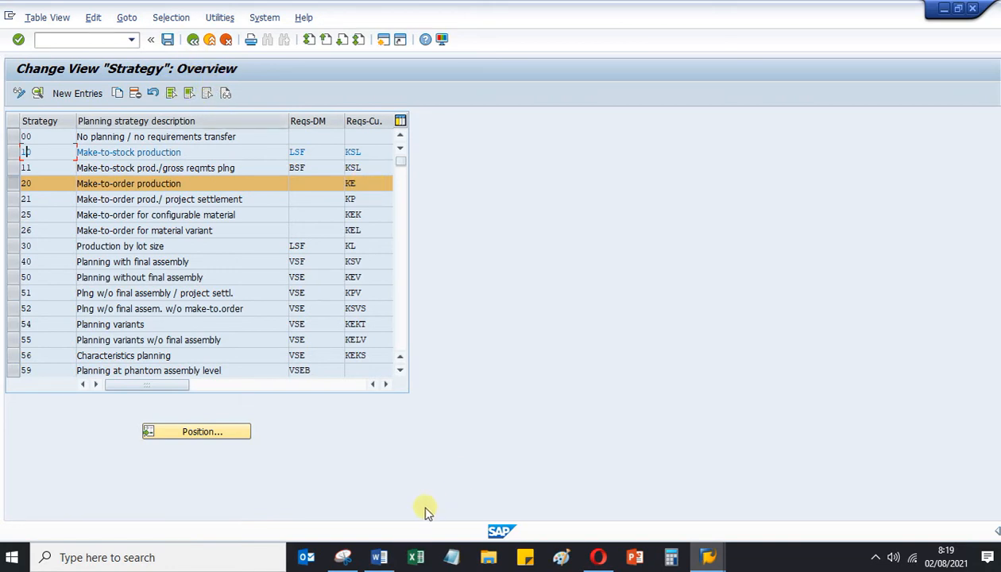
{"action": "left_click", "coordinate": [382, 556]}
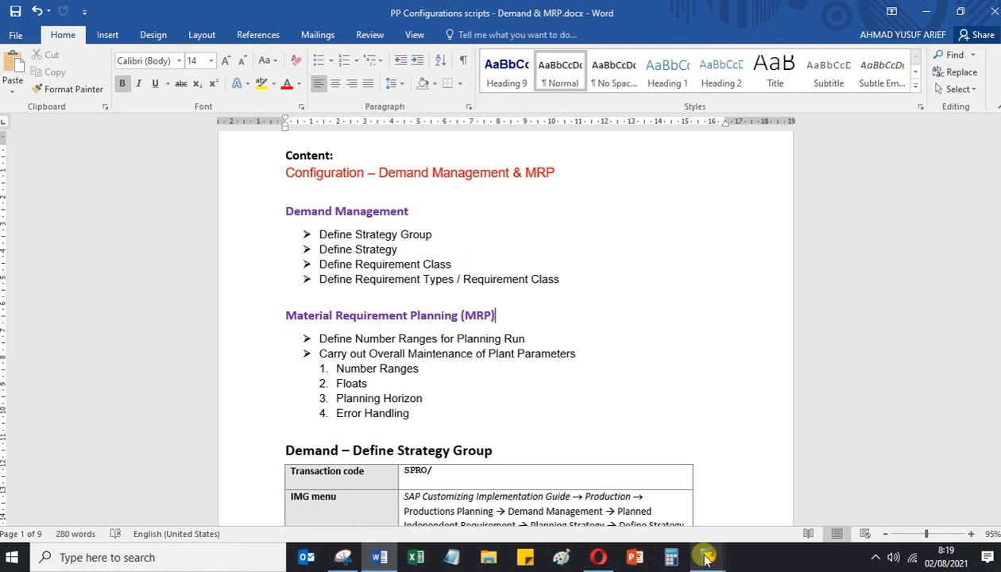
{"action": "mouse_move", "coordinate": [707, 558]}
{"action": "left_click", "coordinate": [756, 501]}
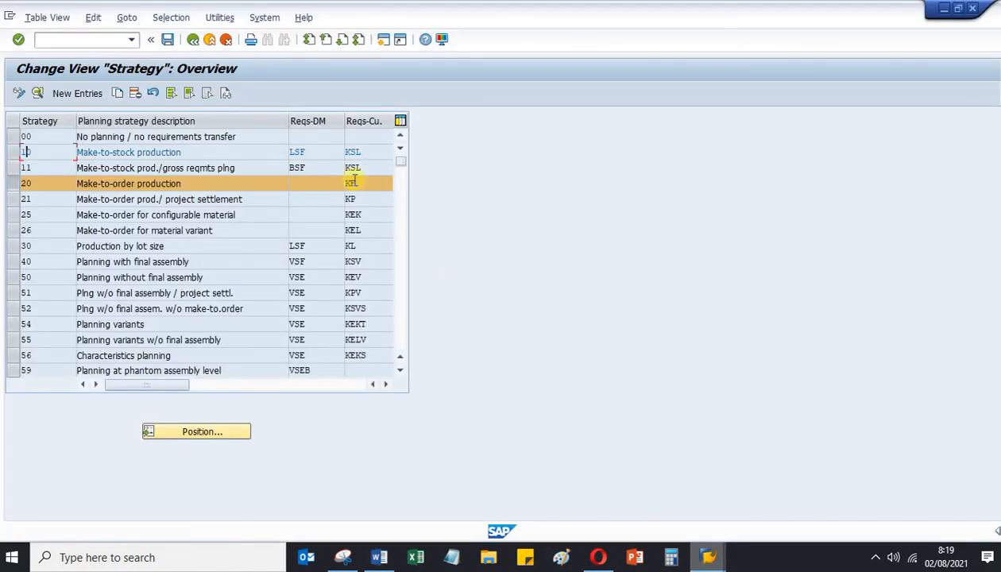
{"action": "left_click", "coordinate": [193, 39]}
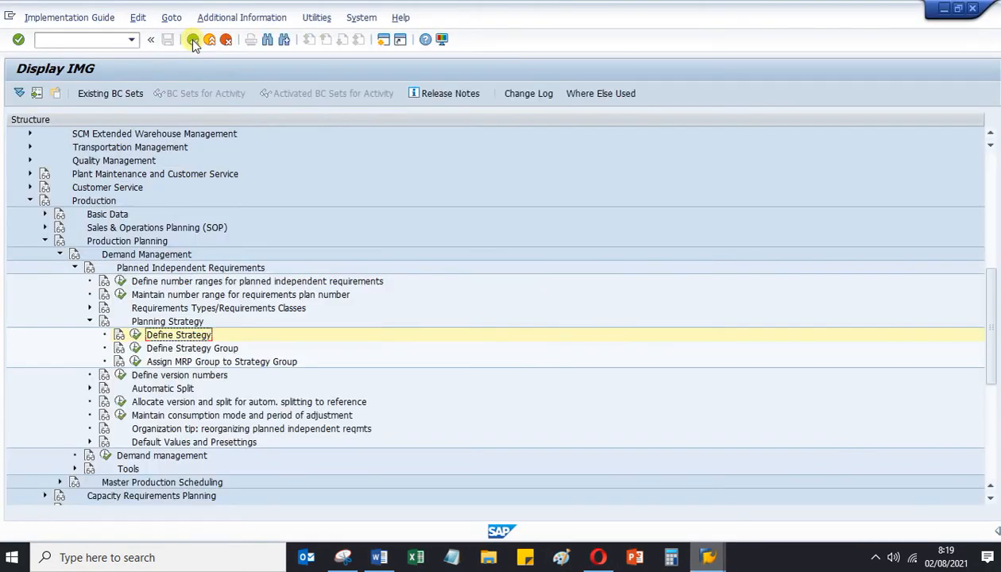
- Collapse Planning Strategy, expand Requirements Types/Requirements Classes and execute the Maintain requirements classes activity
{"action": "left_click", "coordinate": [90, 322]}
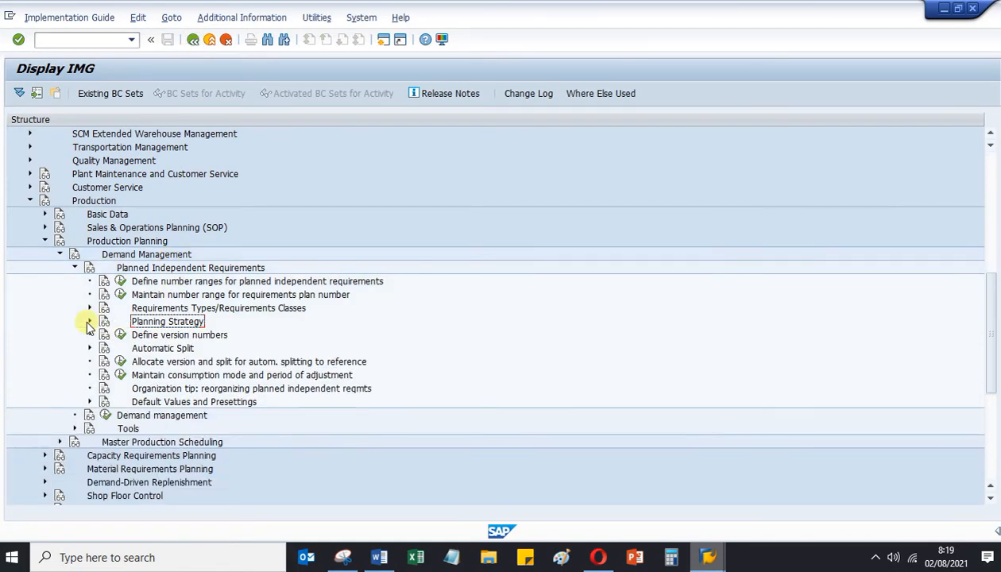
{"action": "left_click", "coordinate": [151, 309]}
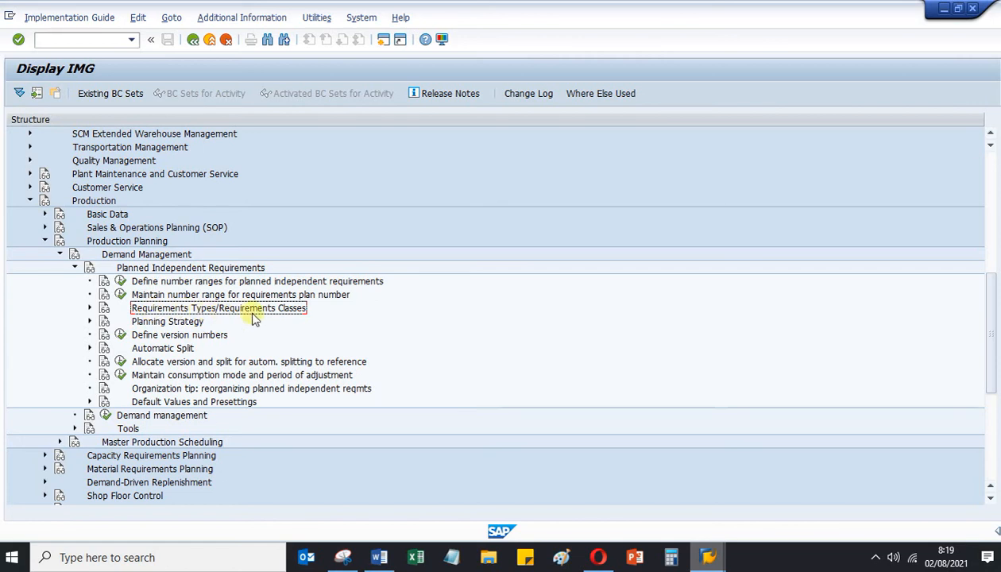
{"action": "left_click", "coordinate": [90, 308]}
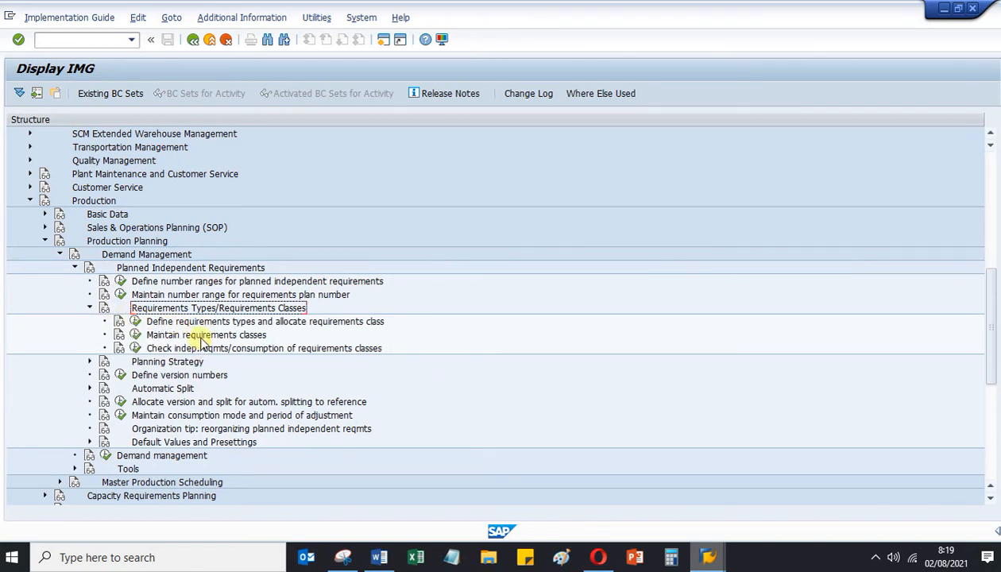
{"action": "left_click", "coordinate": [195, 335]}
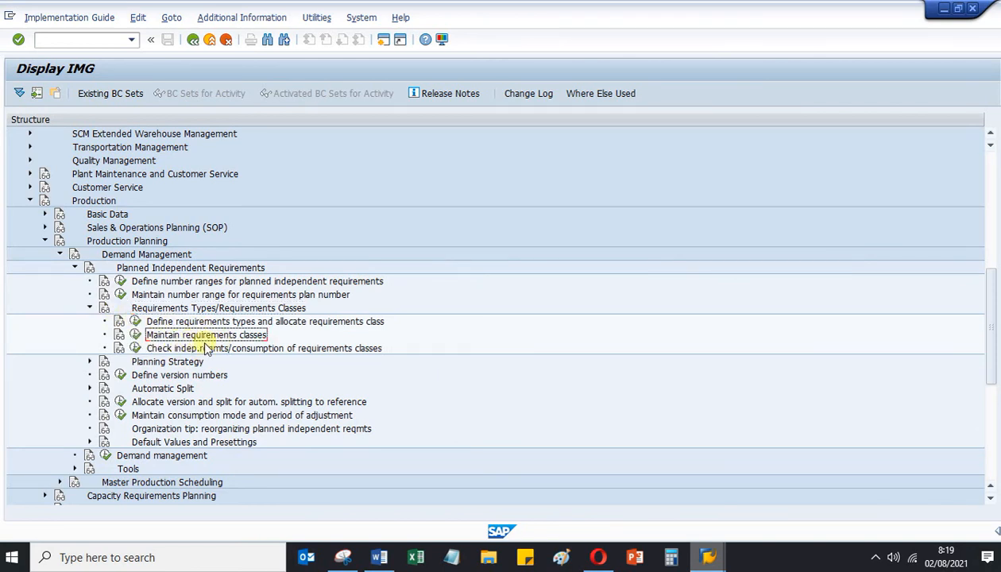
{"action": "left_click", "coordinate": [136, 334]}
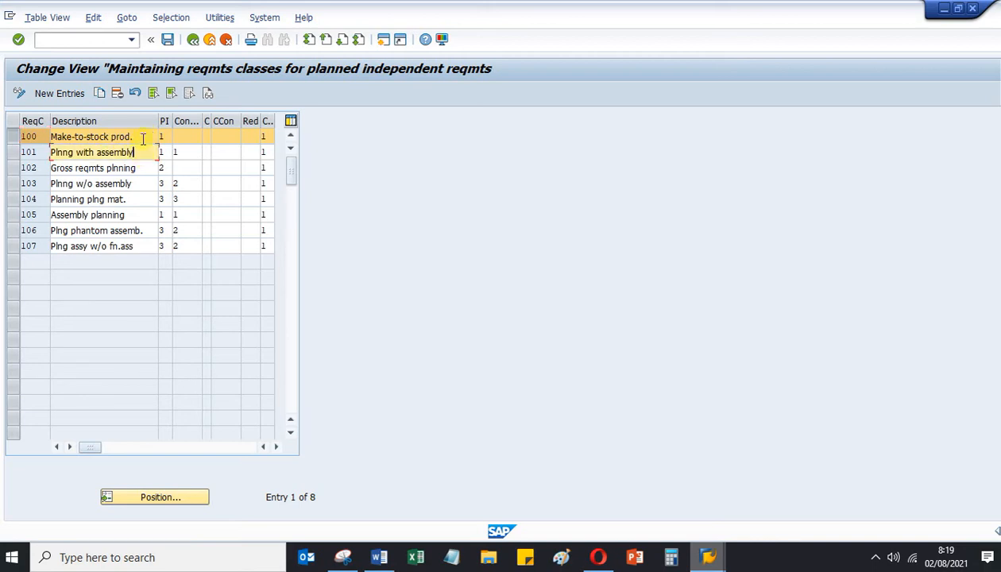
- Open the list of possible planning indicators for requirements class 100, Make-to-stock prod
{"action": "left_click", "coordinate": [146, 136]}
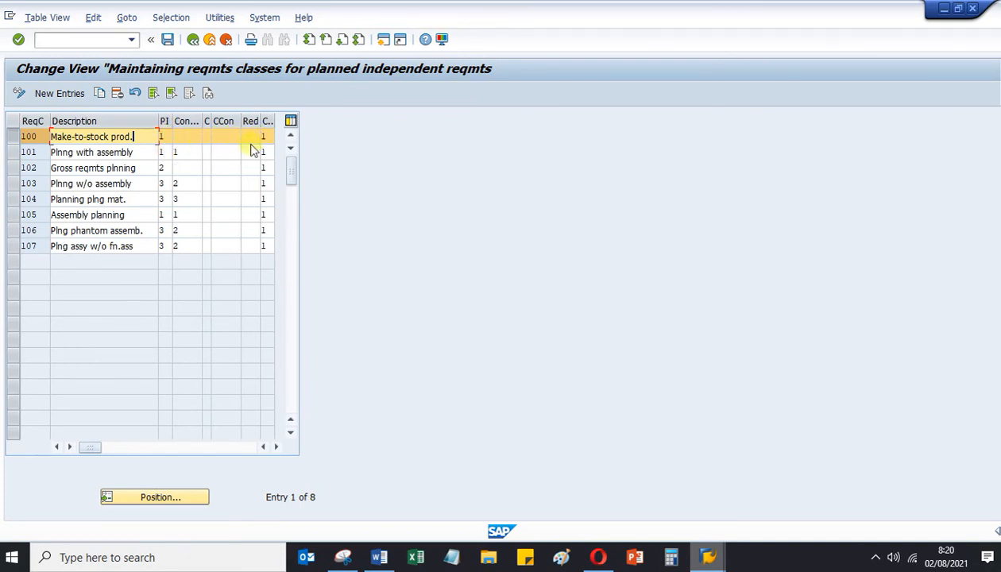
{"action": "left_click", "coordinate": [163, 137]}
{"action": "left_click", "coordinate": [178, 138]}
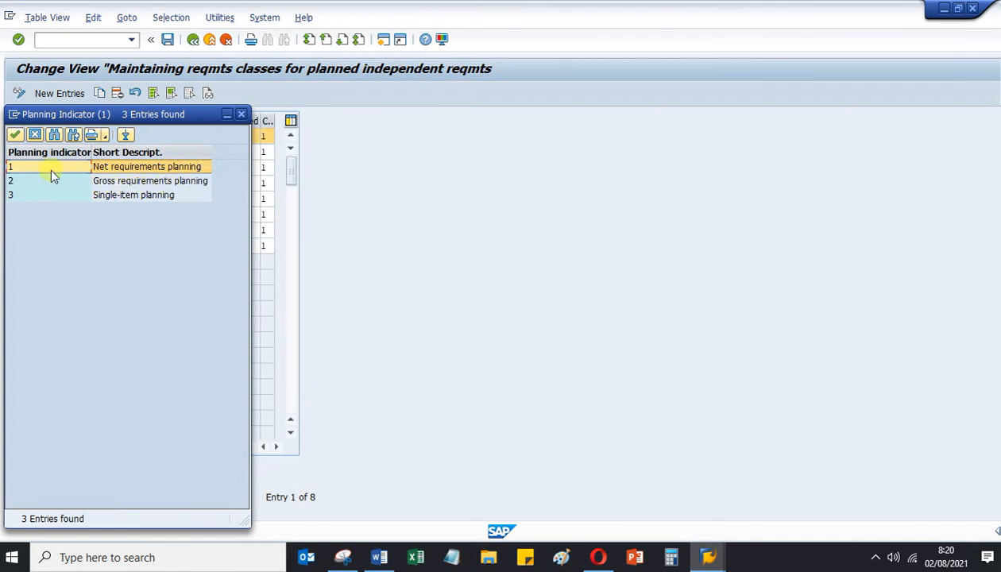
- Close the planning indicator list, leave the requirements classes view, check the Demand Management topics in the Word script and switch back to SAP
{"action": "left_click", "coordinate": [243, 116]}
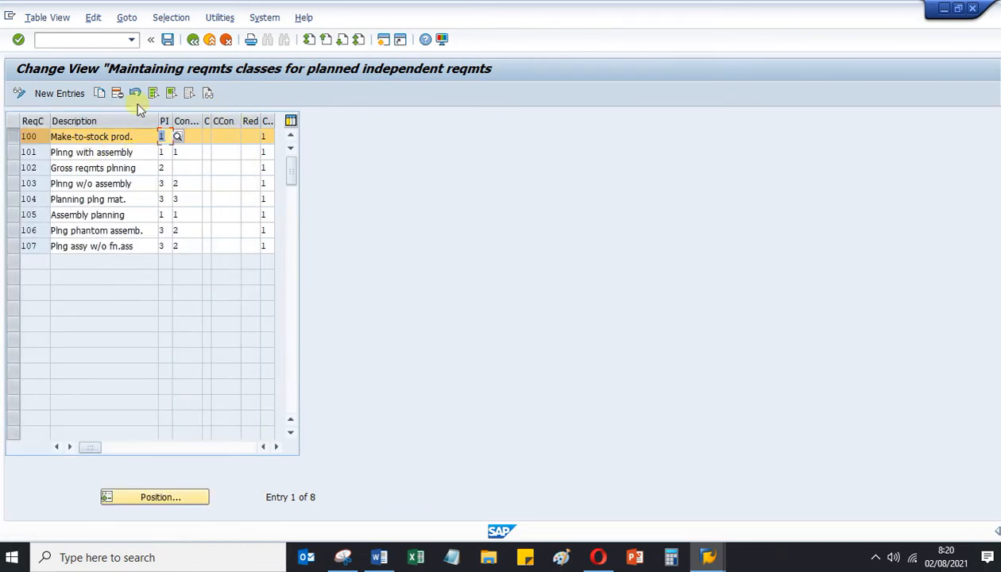
{"action": "left_click", "coordinate": [192, 39]}
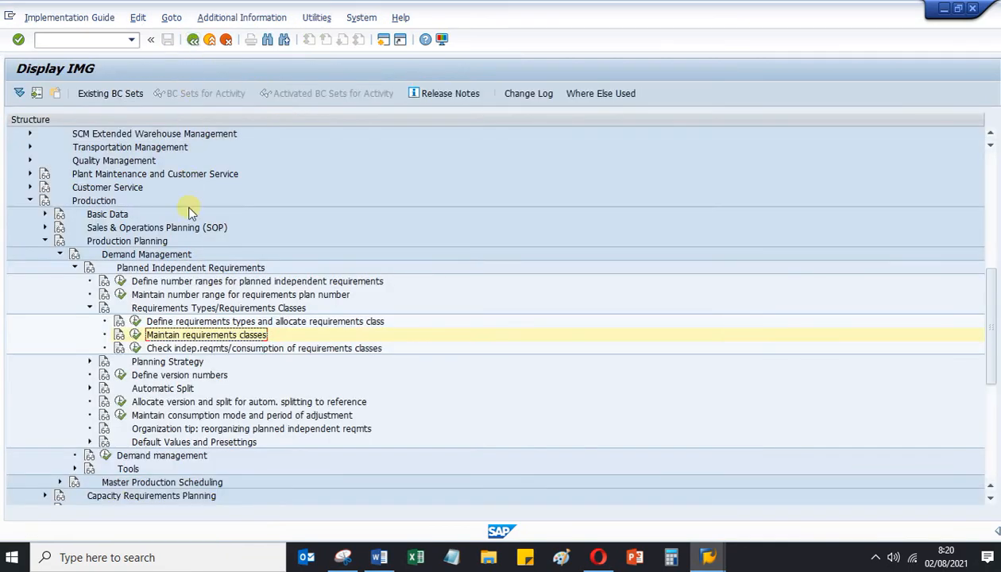
{"action": "left_click", "coordinate": [380, 557]}
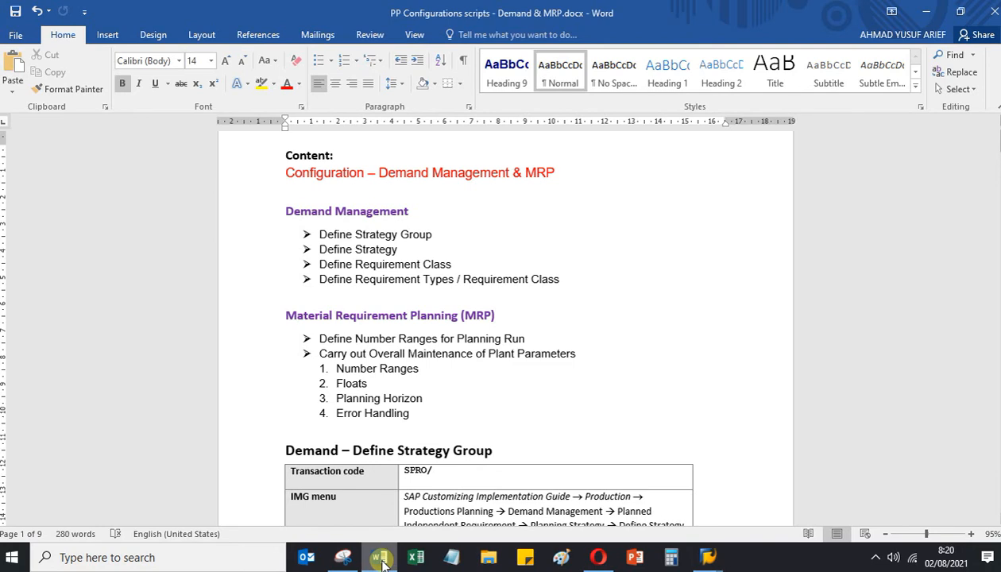
{"action": "left_click", "coordinate": [380, 559]}
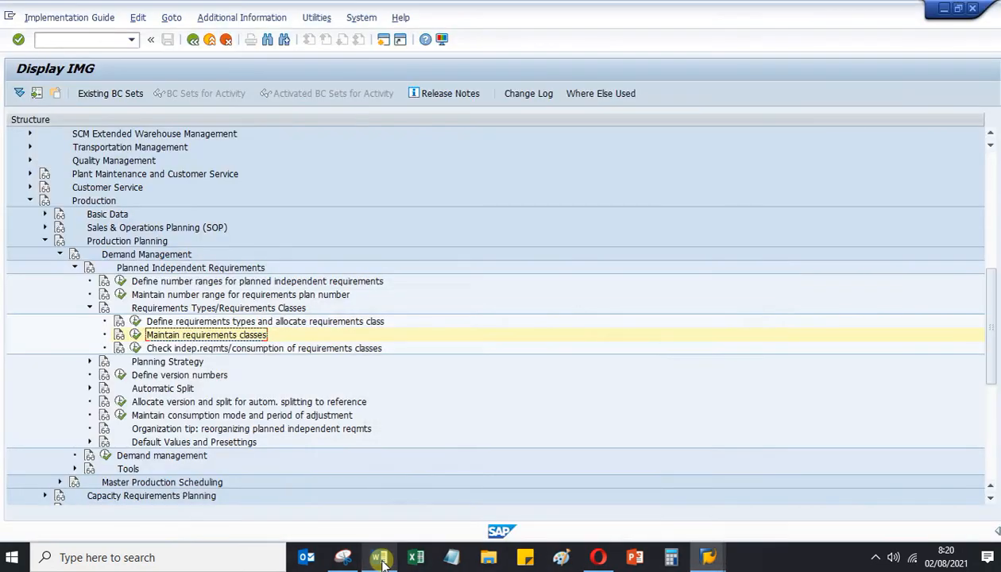
- Execute Define requirements types and allocate requirements class, and select requirements type LSF, Make-to-stock production
{"action": "left_click", "coordinate": [202, 324]}
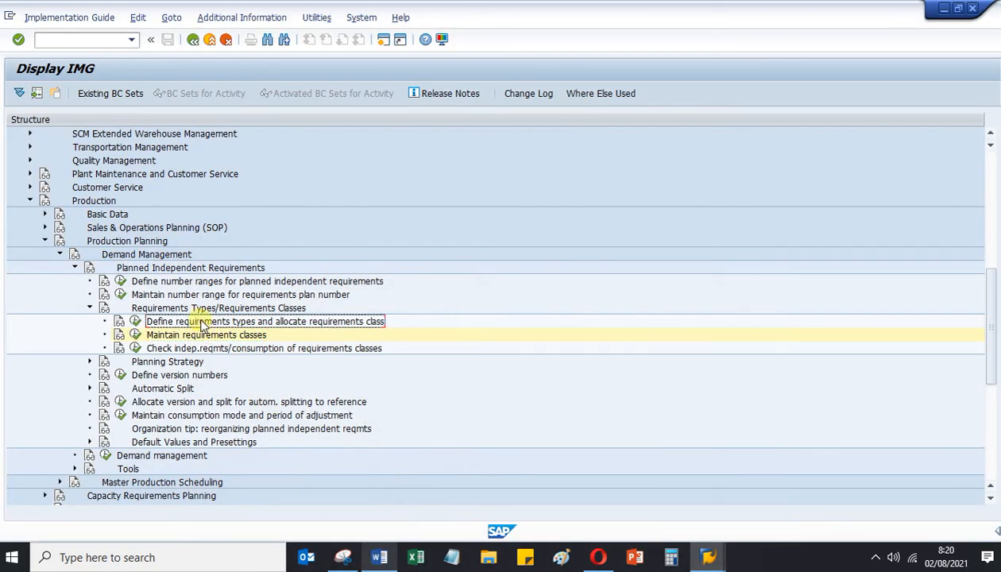
{"action": "left_click", "coordinate": [136, 322]}
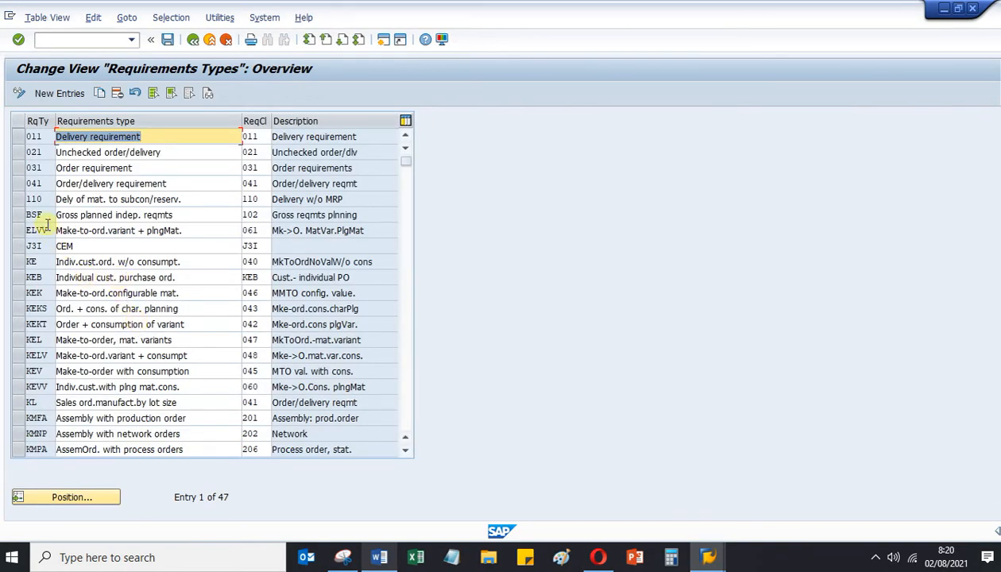
{"action": "scroll", "coordinate": [86, 252], "scroll_direction": "down", "scroll_amount": 3}
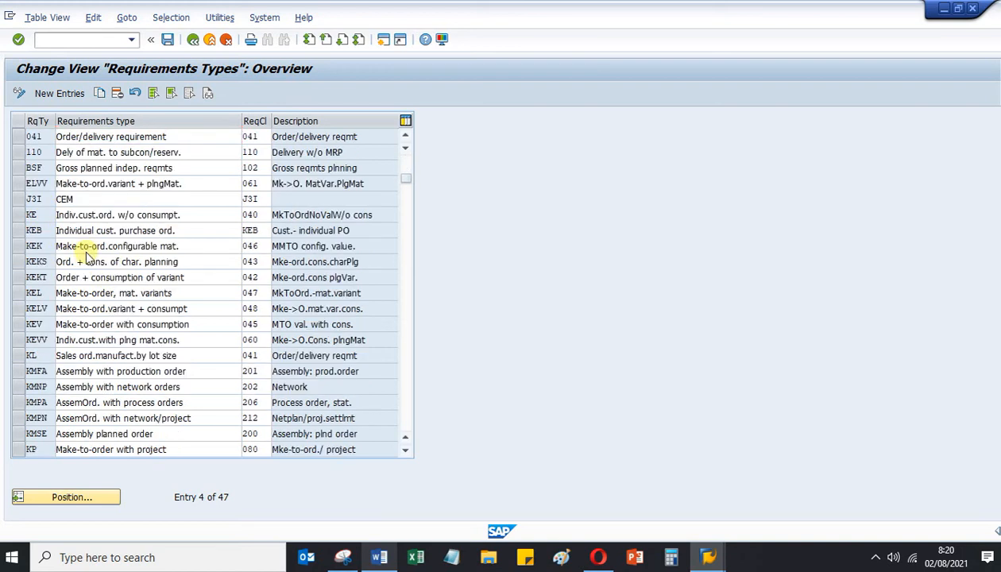
{"action": "scroll", "coordinate": [87, 262], "scroll_direction": "up", "scroll_amount": 3}
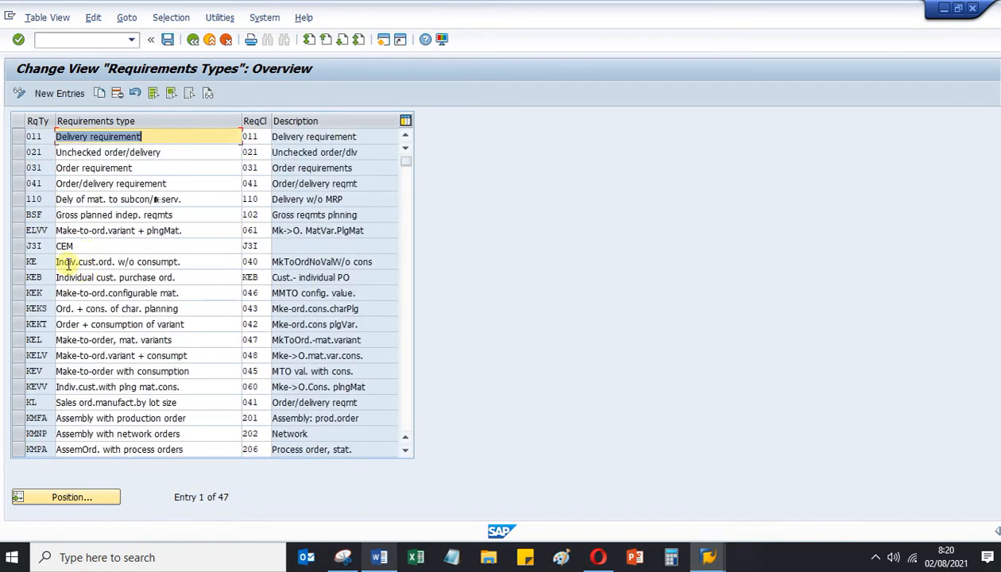
{"action": "scroll", "coordinate": [67, 262], "scroll_direction": "down", "scroll_amount": 5}
{"action": "scroll", "coordinate": [71, 308], "scroll_direction": "down", "scroll_amount": 1}
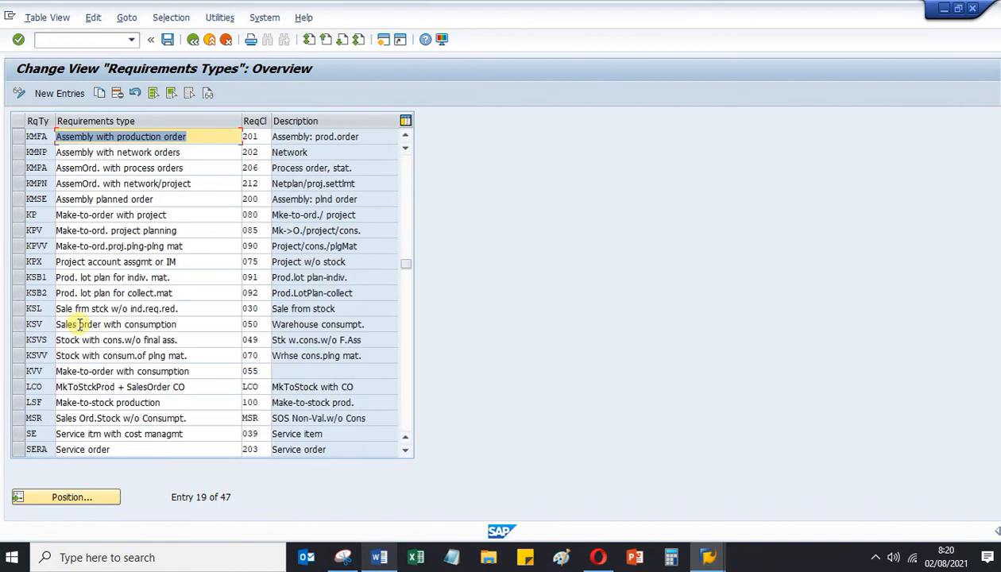
{"action": "scroll", "coordinate": [79, 330], "scroll_direction": "down", "scroll_amount": 3}
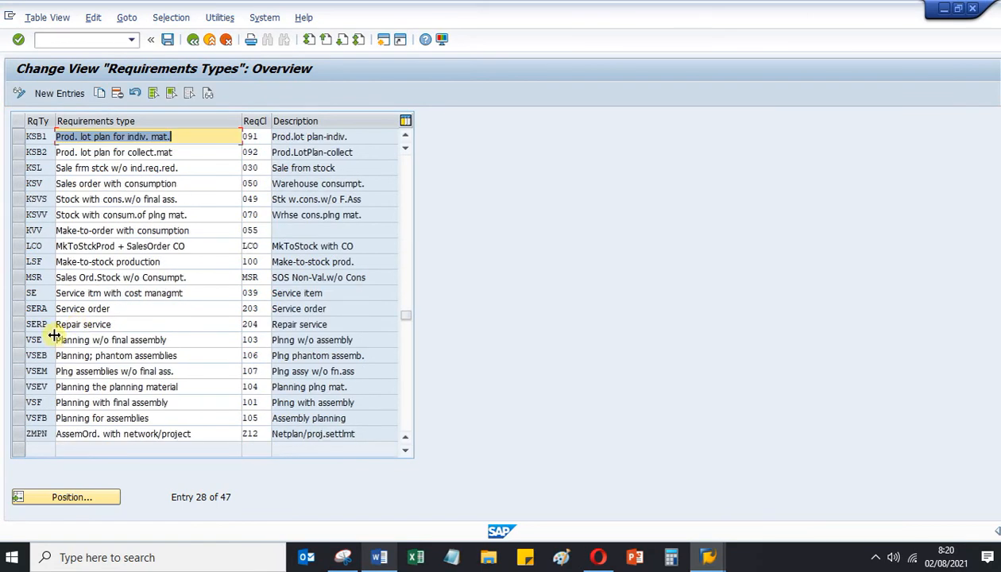
{"action": "left_click", "coordinate": [19, 262]}
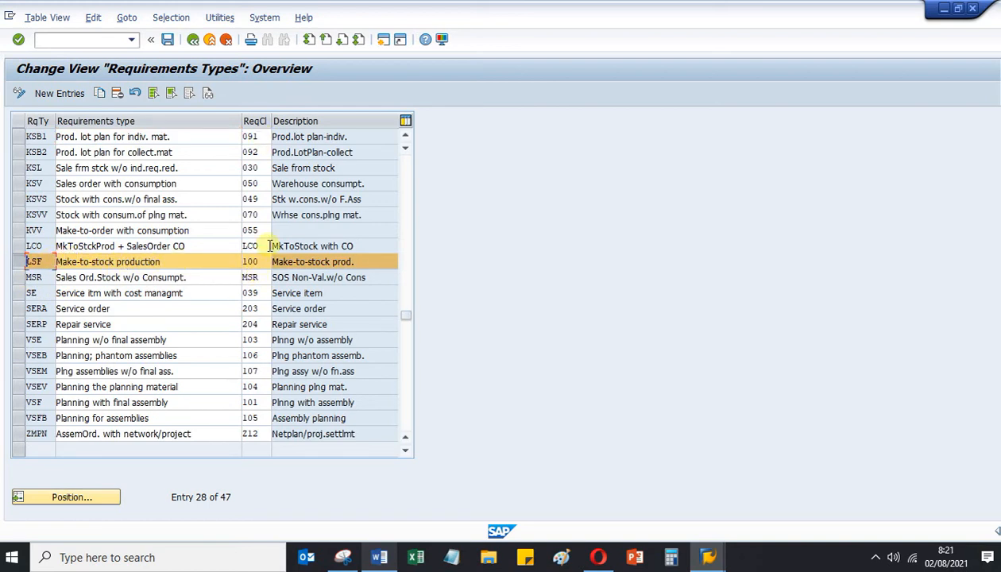
- View the list of possible requirements classes for type LSF, close it without a selection and return to the IMG structure
{"action": "left_click_drag", "start_coordinate": [267, 261], "coordinate": [238, 263]}
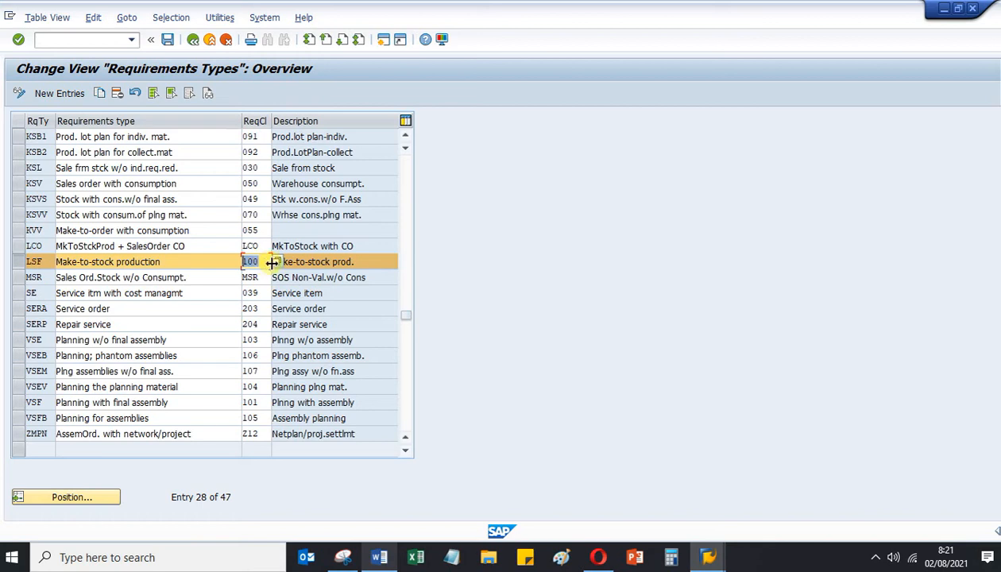
{"action": "key", "text": "F4"}
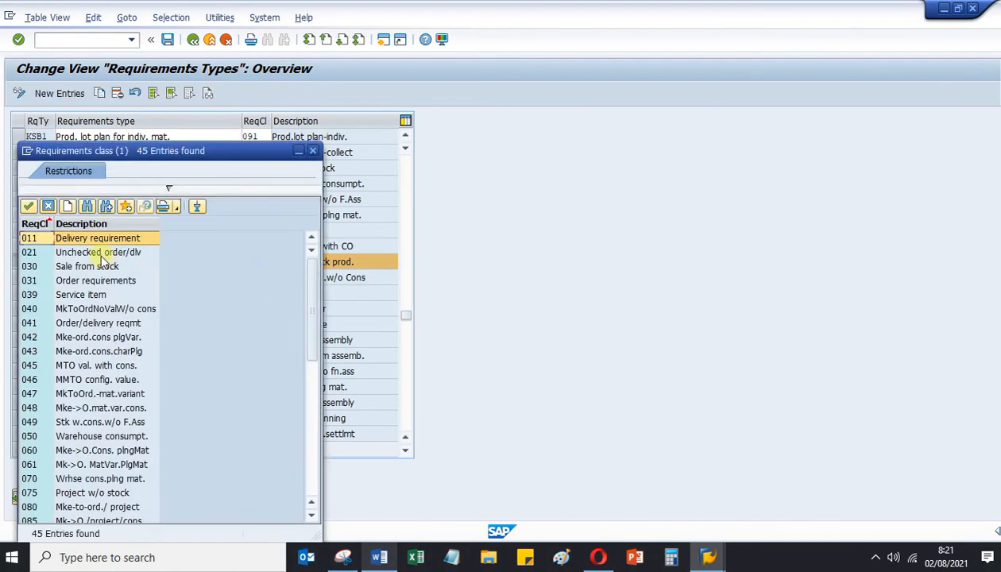
{"action": "left_click", "coordinate": [314, 152]}
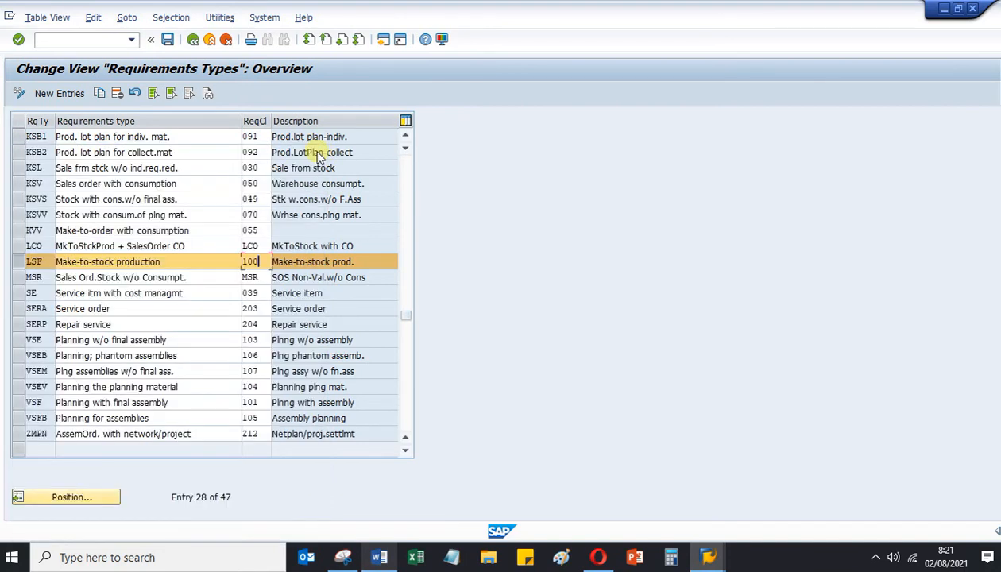
{"action": "left_click", "coordinate": [192, 40]}
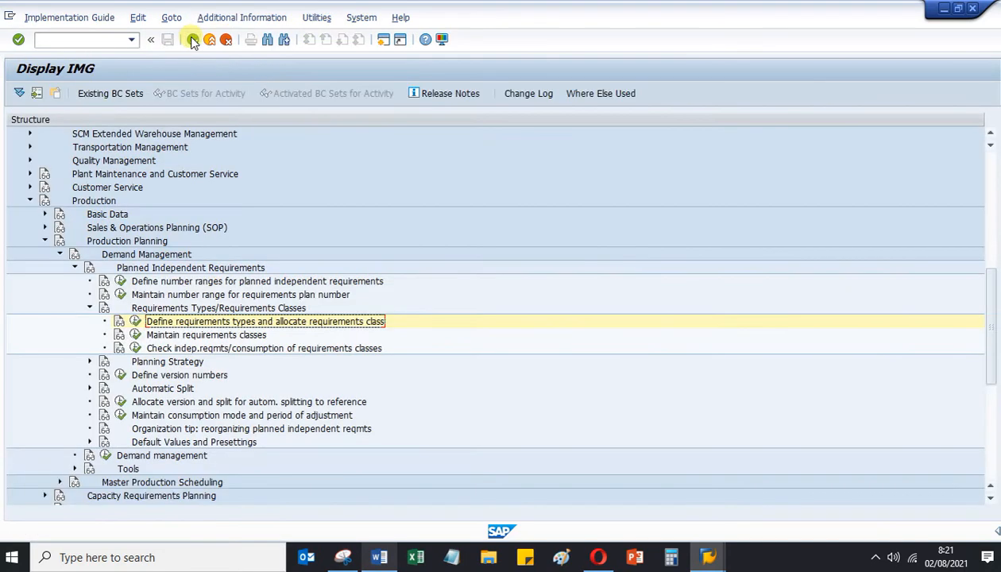
- Reopen Maintain requirements classes, review the possible planning indicators for class 100, Make-to-stock prod., and return to the IMG structure
{"action": "left_click", "coordinate": [137, 335]}
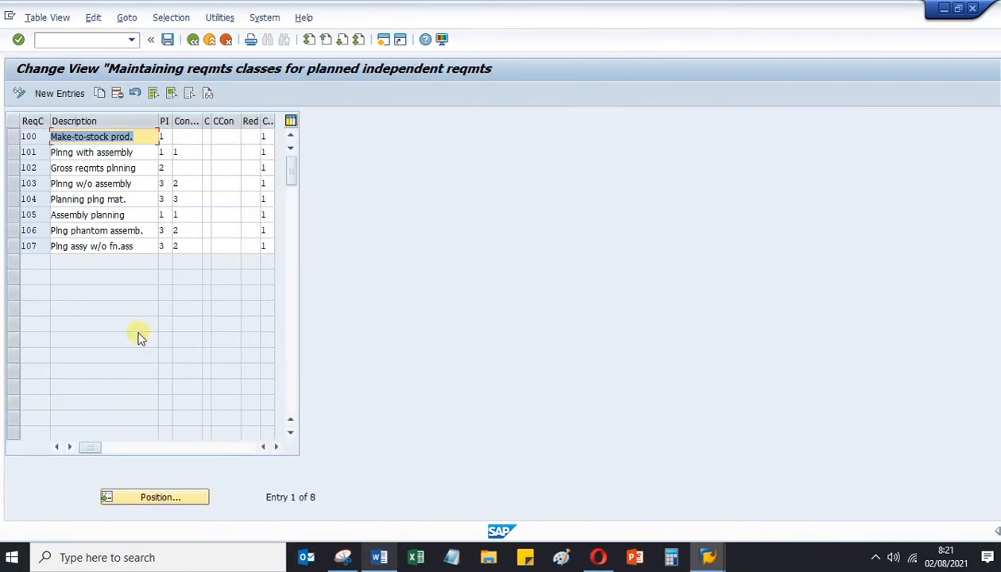
{"action": "left_click", "coordinate": [166, 136]}
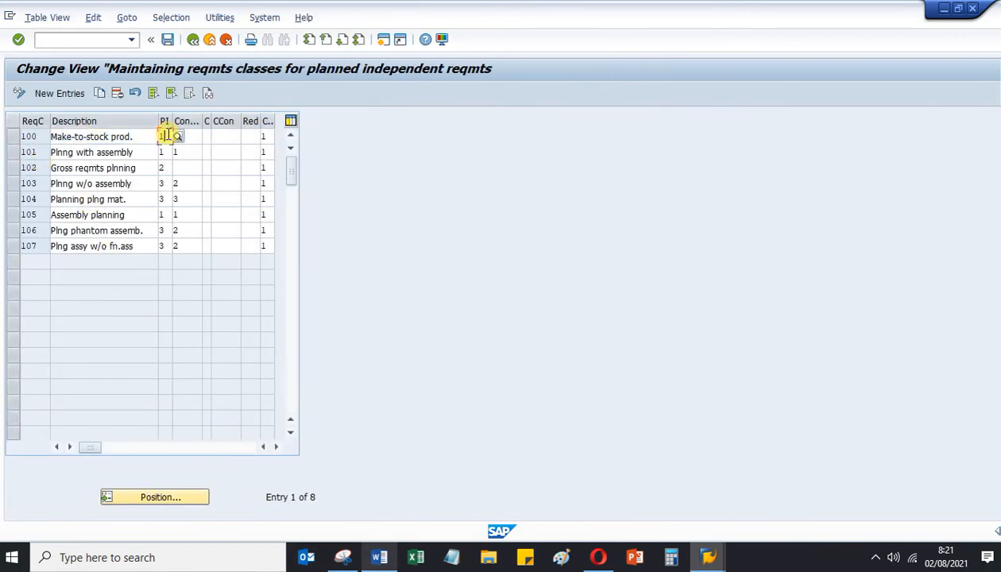
{"action": "left_click", "coordinate": [175, 136]}
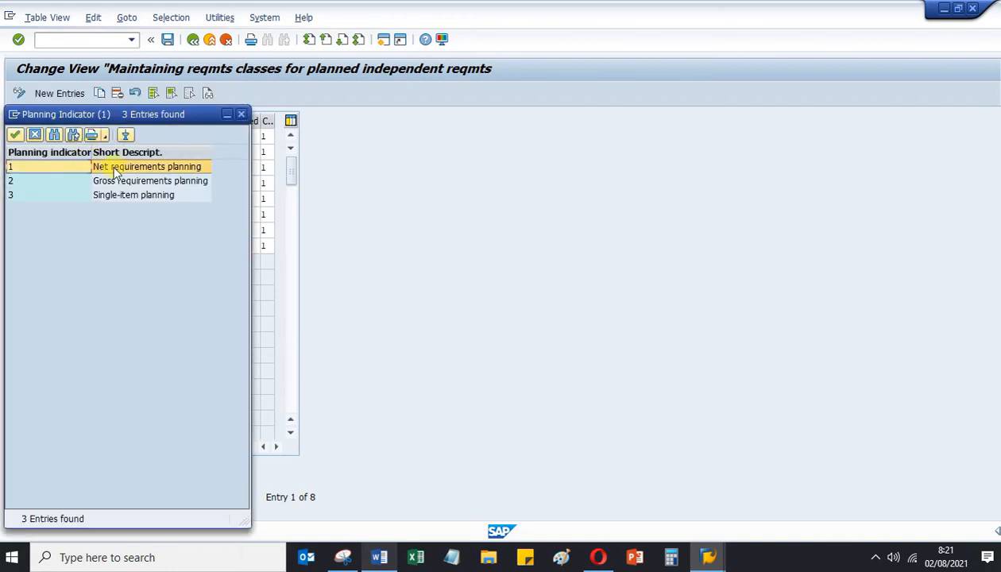
{"action": "left_click", "coordinate": [240, 114]}
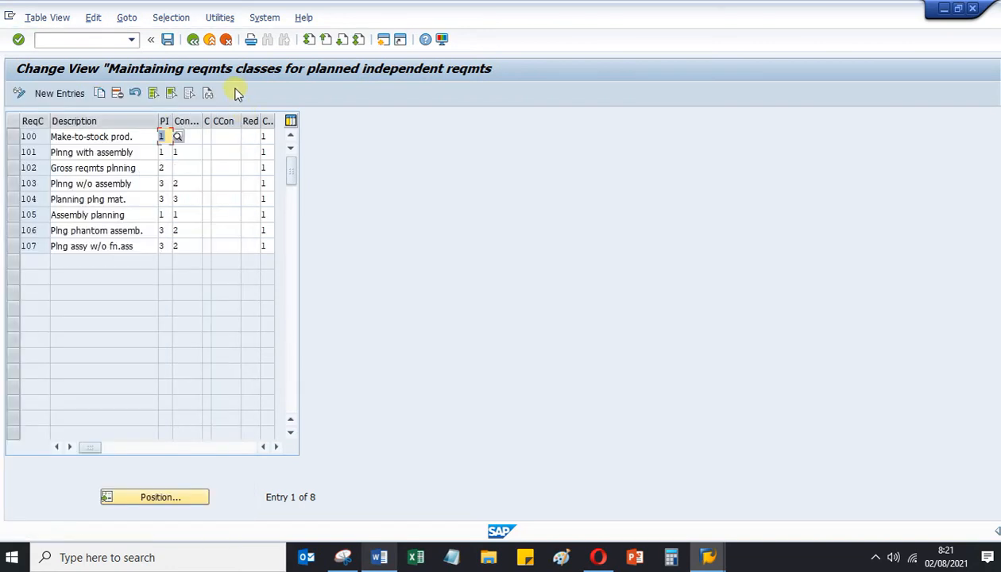
{"action": "left_click", "coordinate": [193, 41]}
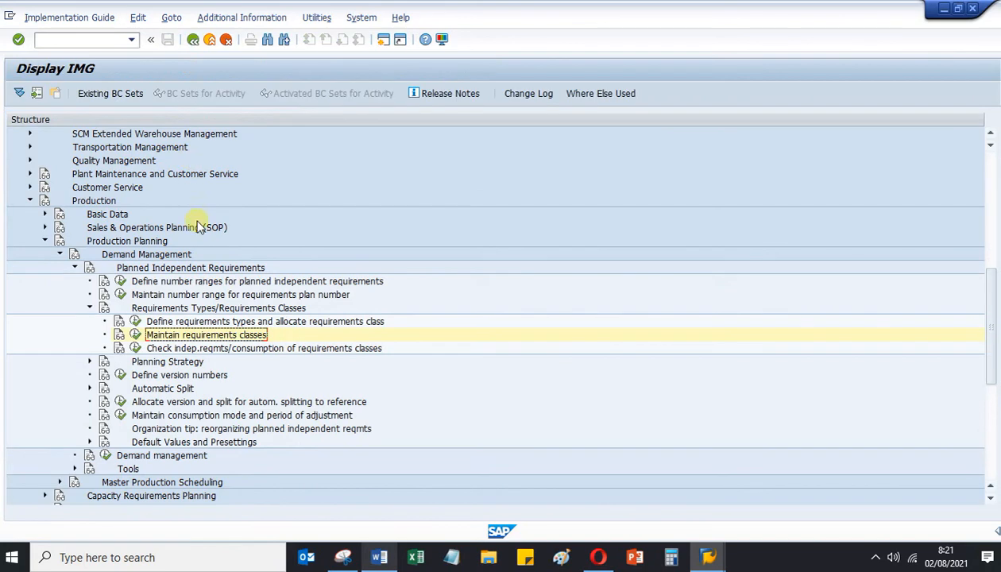
{"action": "left_click", "coordinate": [136, 335]}
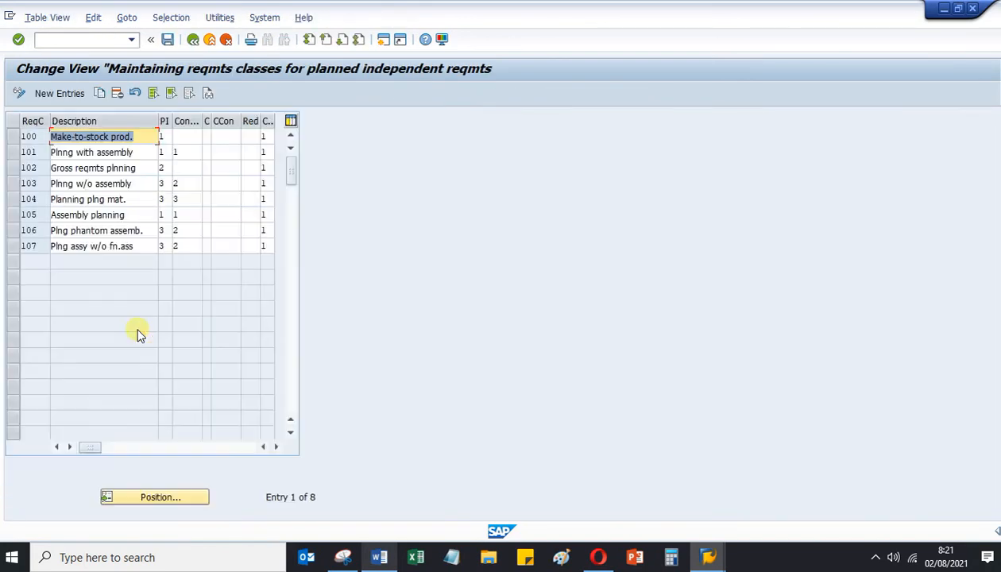
{"action": "left_click", "coordinate": [193, 40]}
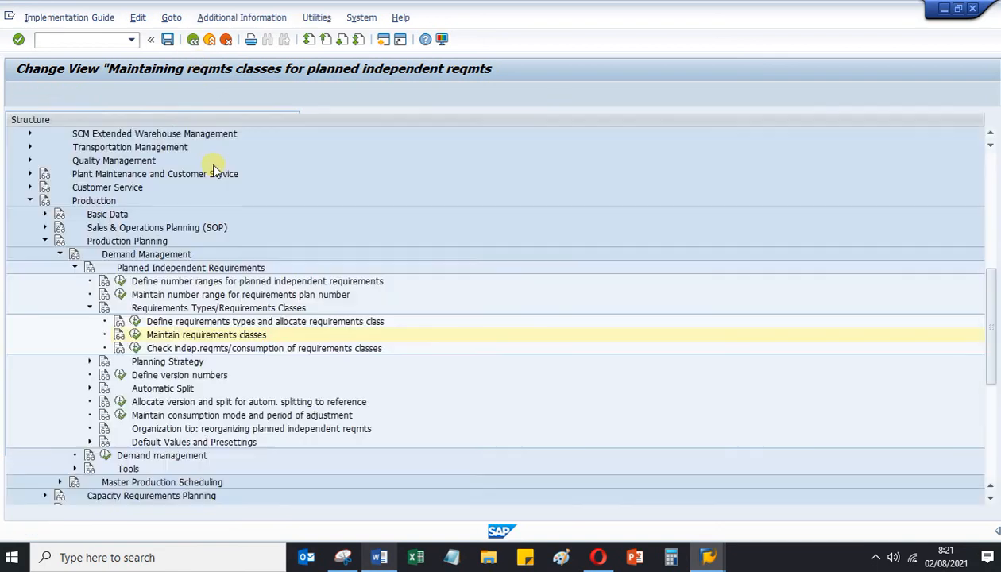
- Reopen the requirements types overview, examine the allocation of Make-to-stock production type LSF and return to the IMG structure
{"action": "left_click", "coordinate": [135, 323]}
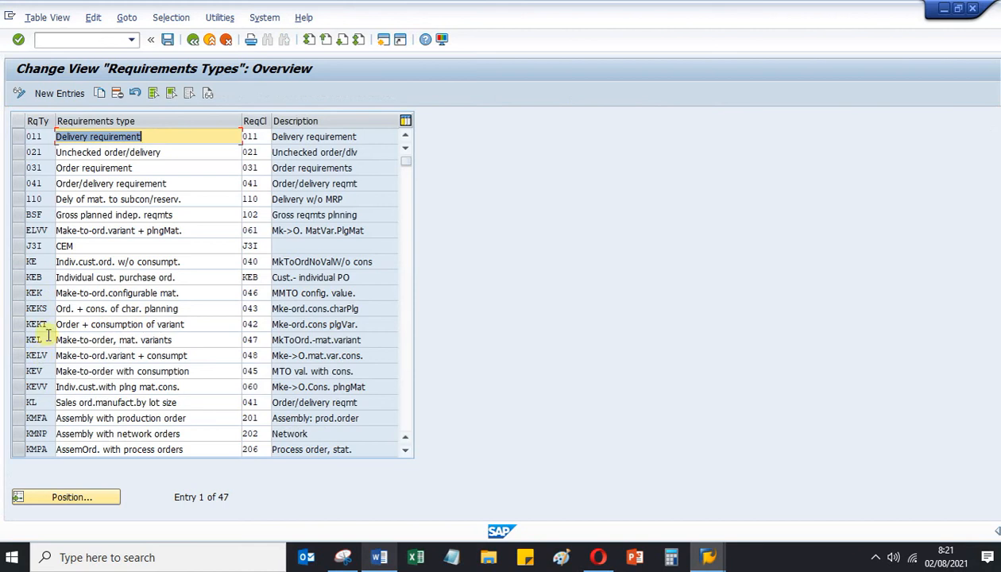
{"action": "scroll", "coordinate": [47, 342], "scroll_direction": "down", "scroll_amount": 3}
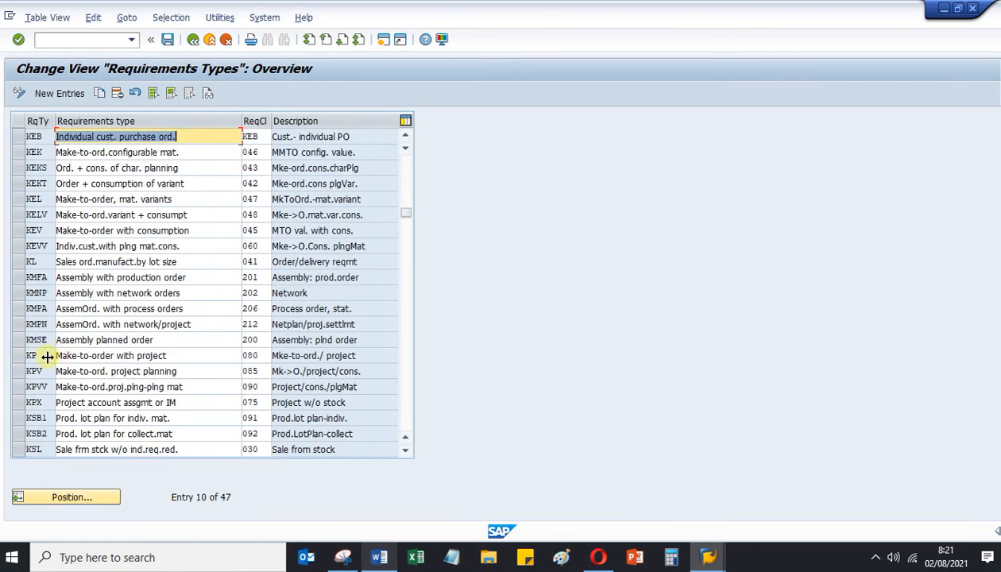
{"action": "scroll", "coordinate": [48, 358], "scroll_direction": "down", "scroll_amount": 2}
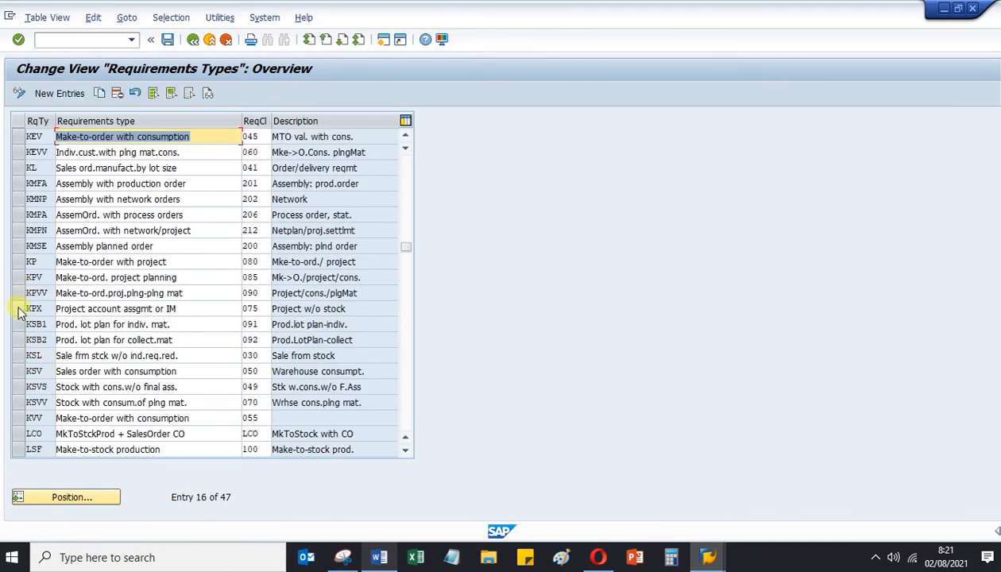
{"action": "scroll", "coordinate": [35, 279], "scroll_direction": "up", "scroll_amount": 1}
{"action": "scroll", "coordinate": [36, 280], "scroll_direction": "up", "scroll_amount": 3}
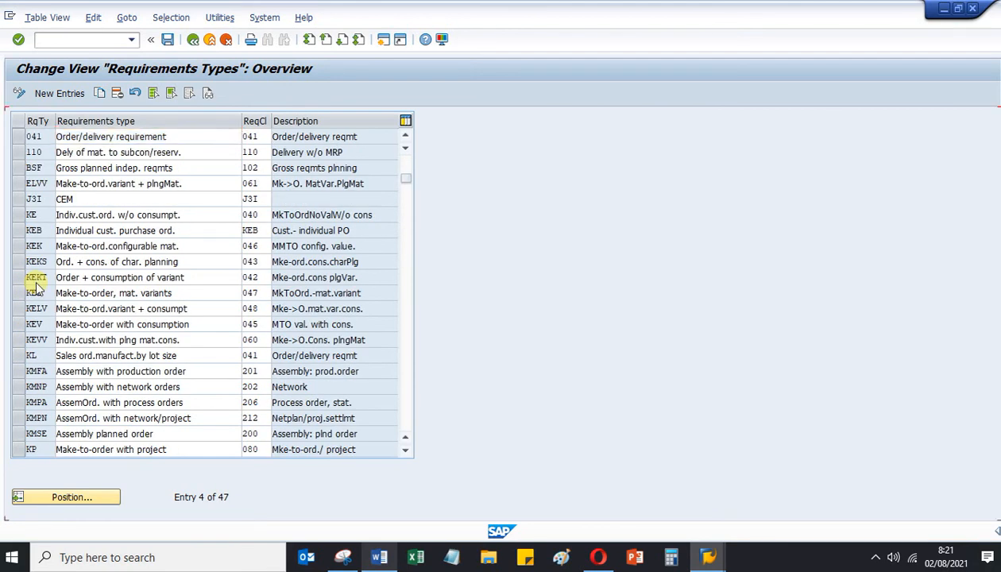
{"action": "scroll", "coordinate": [36, 287], "scroll_direction": "up", "scroll_amount": 1}
{"action": "scroll", "coordinate": [36, 309], "scroll_direction": "down", "scroll_amount": 5}
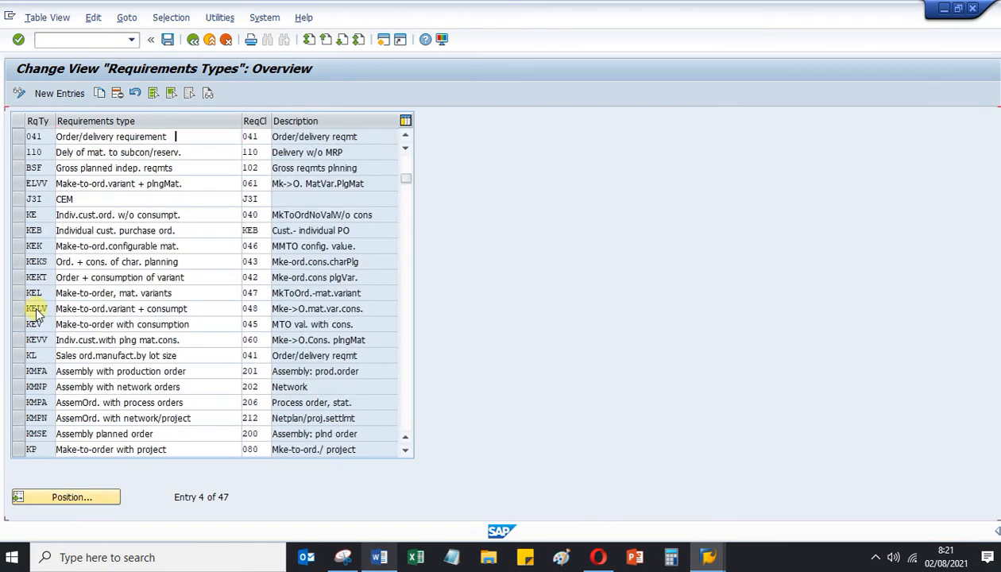
{"action": "scroll", "coordinate": [45, 373], "scroll_direction": "down", "scroll_amount": 3}
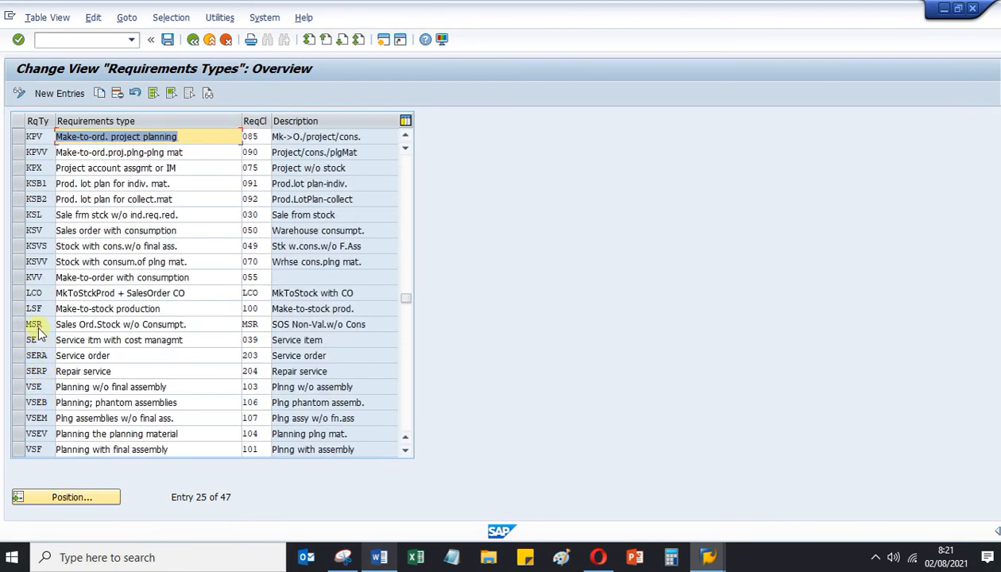
{"action": "left_click", "coordinate": [18, 309]}
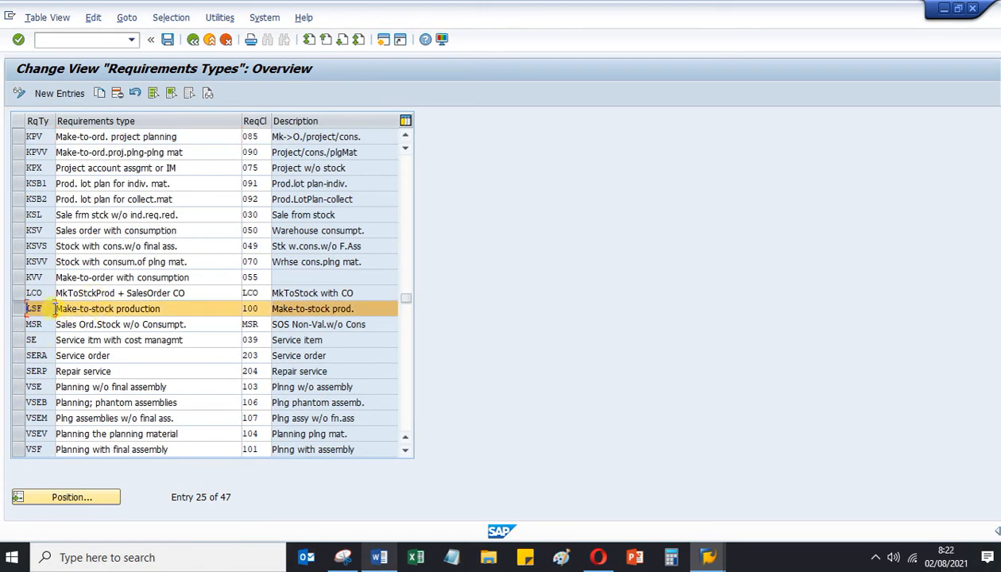
{"action": "left_click", "coordinate": [101, 311]}
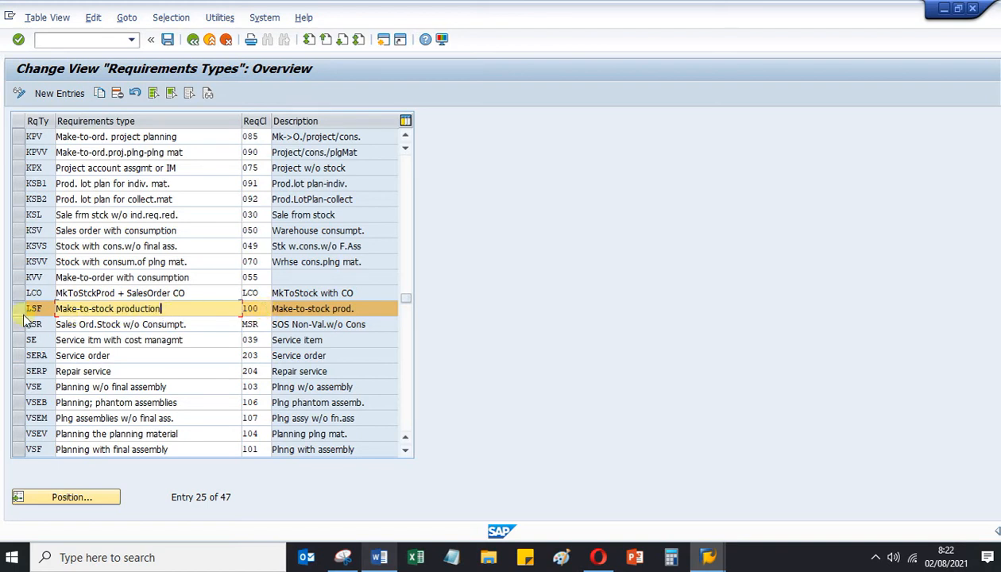
{"action": "left_click", "coordinate": [192, 39]}
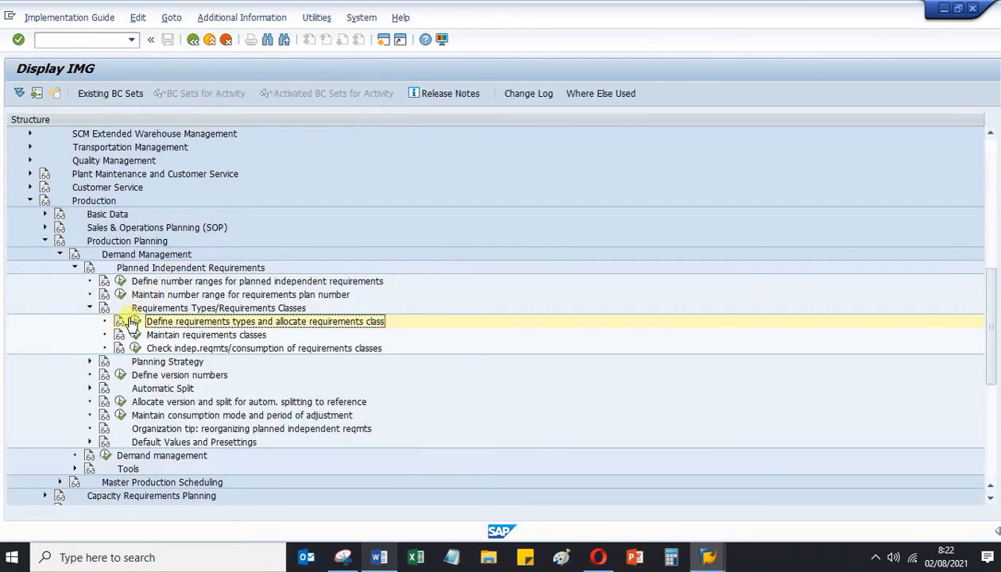
- Execute Define Strategy under Planning Strategy and examine the requirements types assigned to strategy 10, Make-to-stock production
{"action": "left_click", "coordinate": [90, 308]}
{"action": "left_click", "coordinate": [104, 323]}
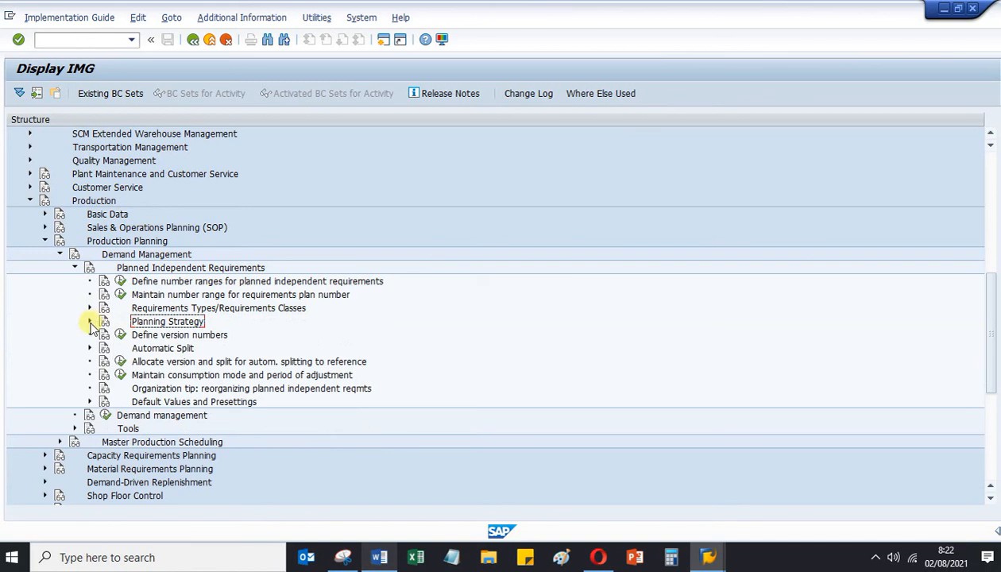
{"action": "left_click", "coordinate": [89, 322]}
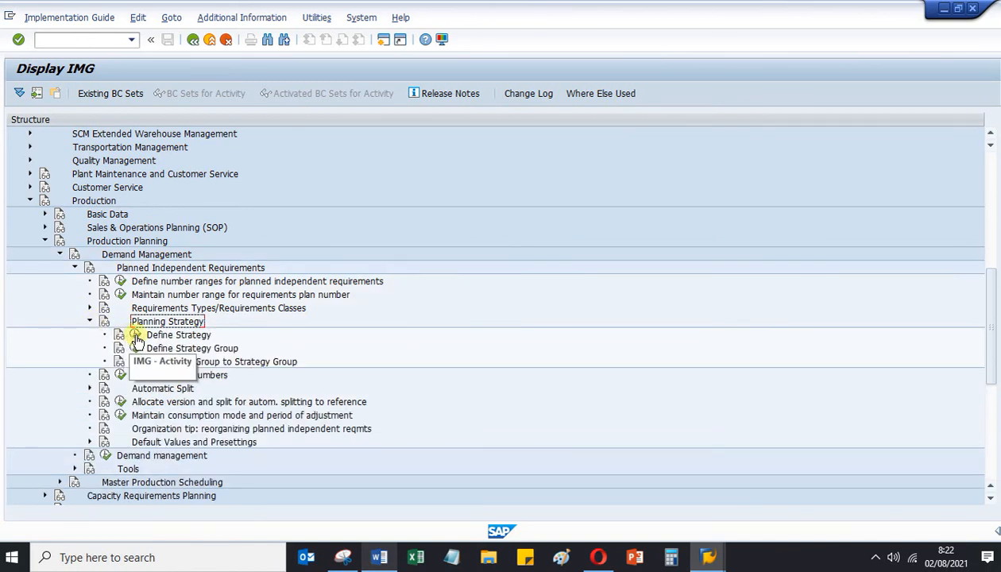
{"action": "left_click", "coordinate": [137, 336]}
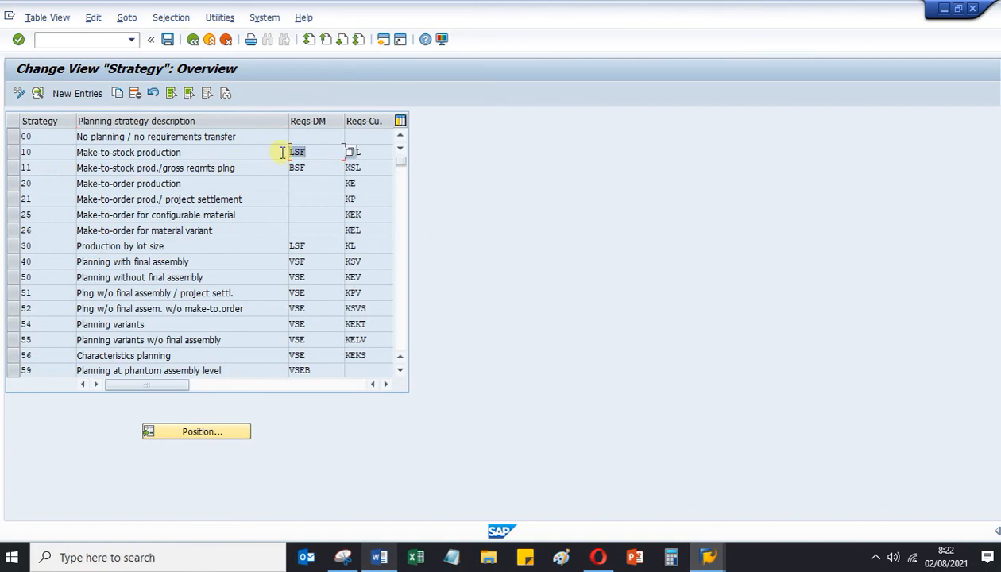
{"action": "left_click_drag", "start_coordinate": [286, 149], "coordinate": [317, 151]}
{"action": "left_click", "coordinate": [373, 153]}
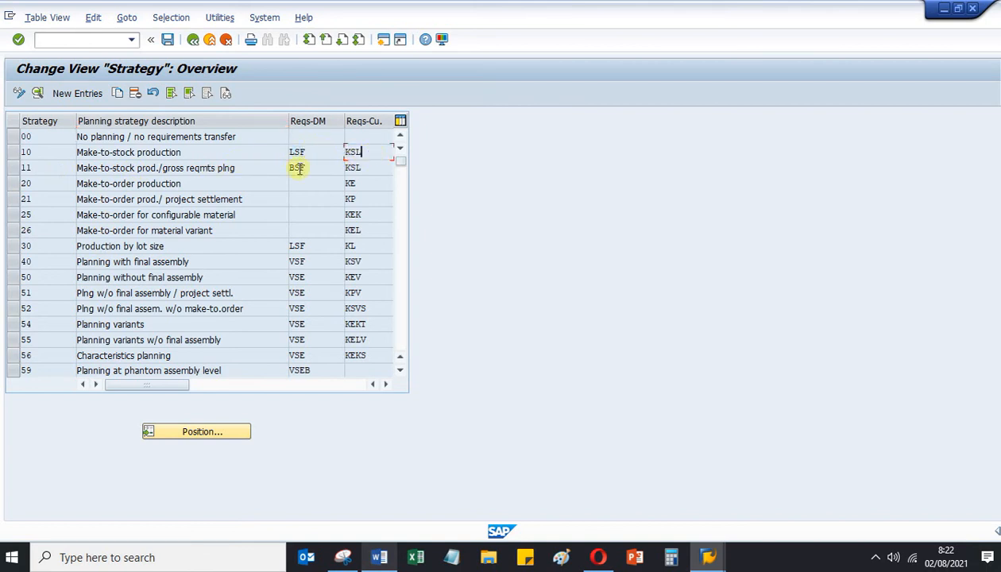
- Open the details of strategy 10, Make-to-stock production, examine its requirements class and return to the IMG structure
{"action": "left_click", "coordinate": [11, 151]}
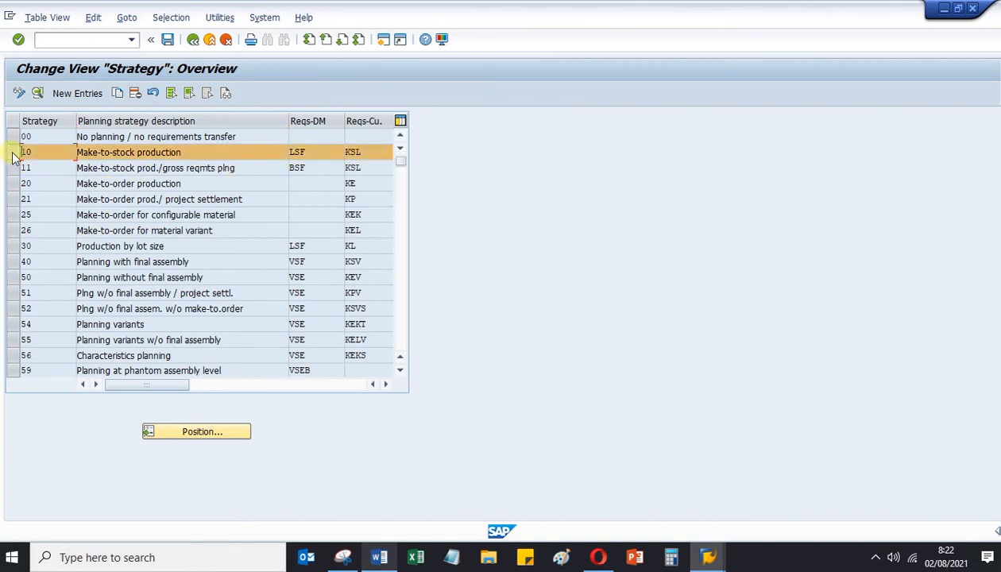
{"action": "double_click", "coordinate": [39, 150]}
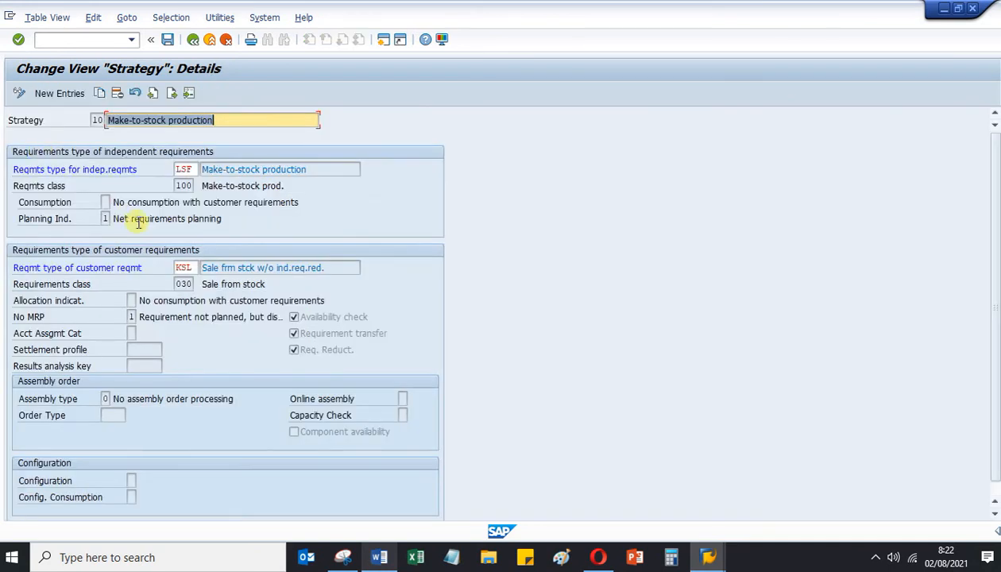
{"action": "left_click", "coordinate": [191, 186]}
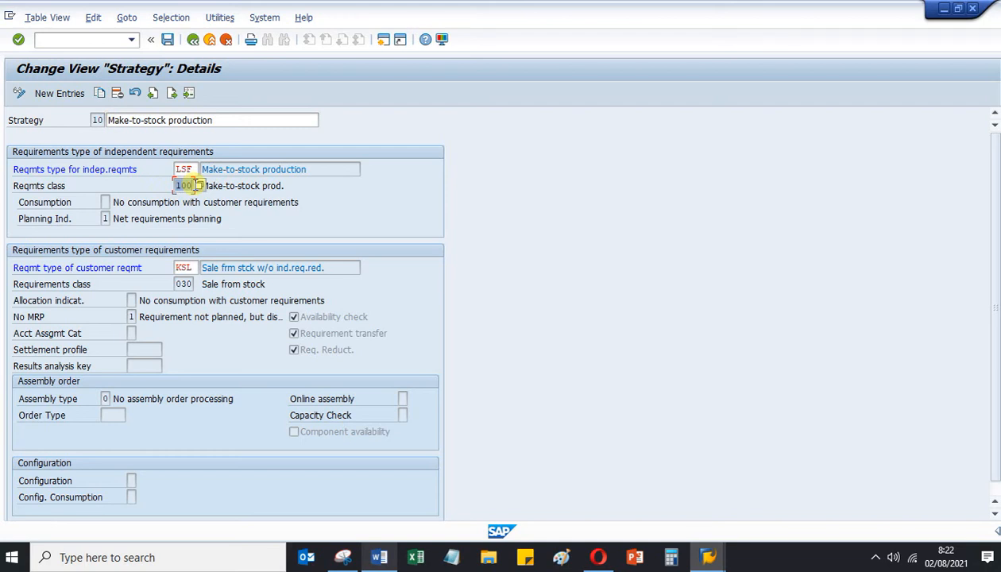
{"action": "left_click", "coordinate": [192, 40]}
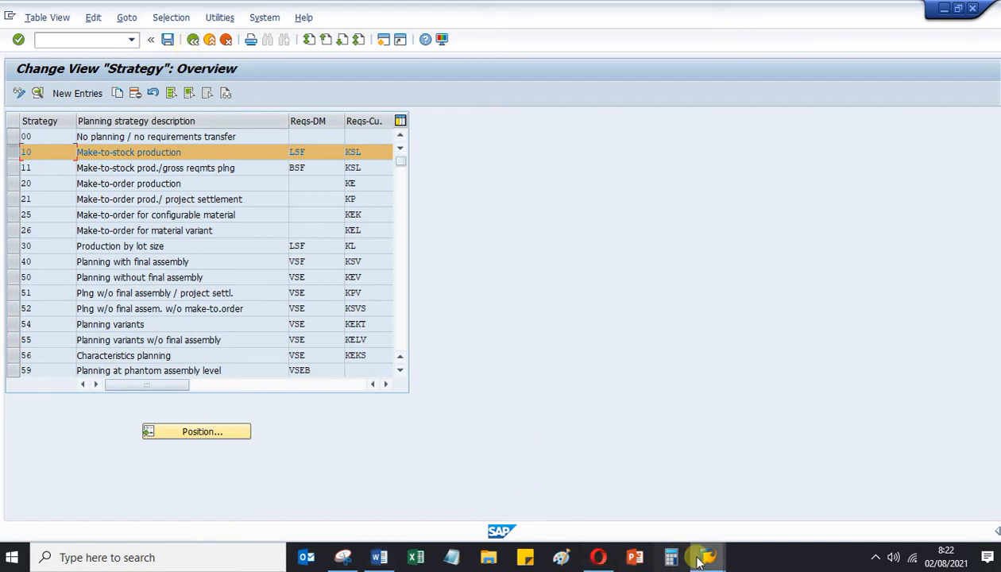
{"action": "left_click", "coordinate": [193, 41]}
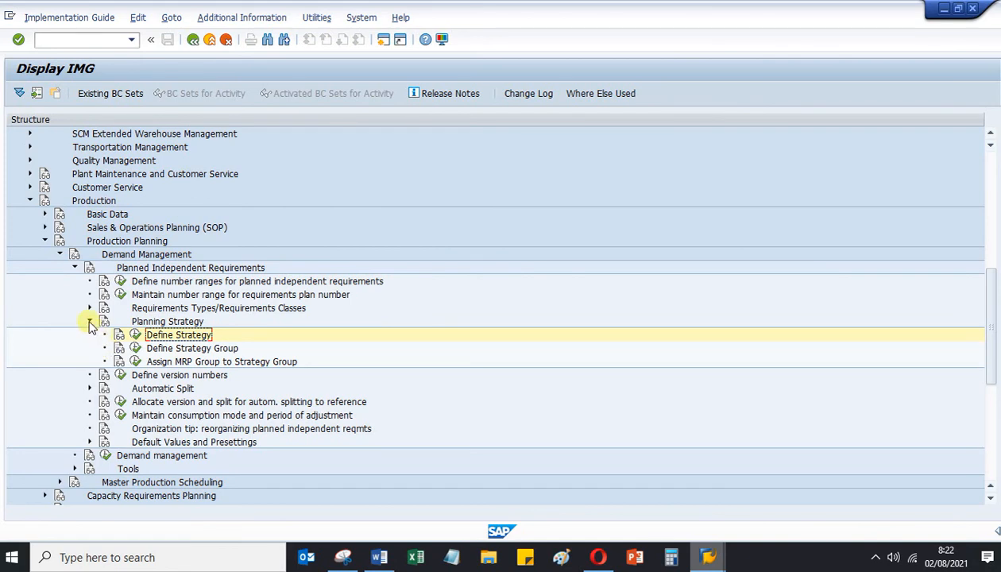
- Reopen Define Strategy, examine strategy 10 among the other planning strategies in the overview and return to the IMG structure
{"action": "left_click", "coordinate": [135, 337]}
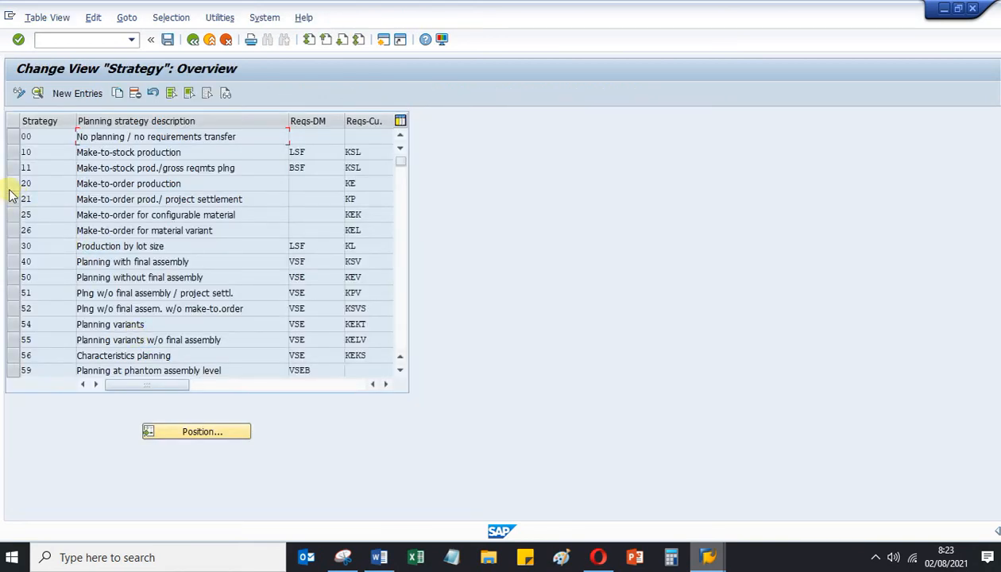
{"action": "left_click", "coordinate": [11, 153]}
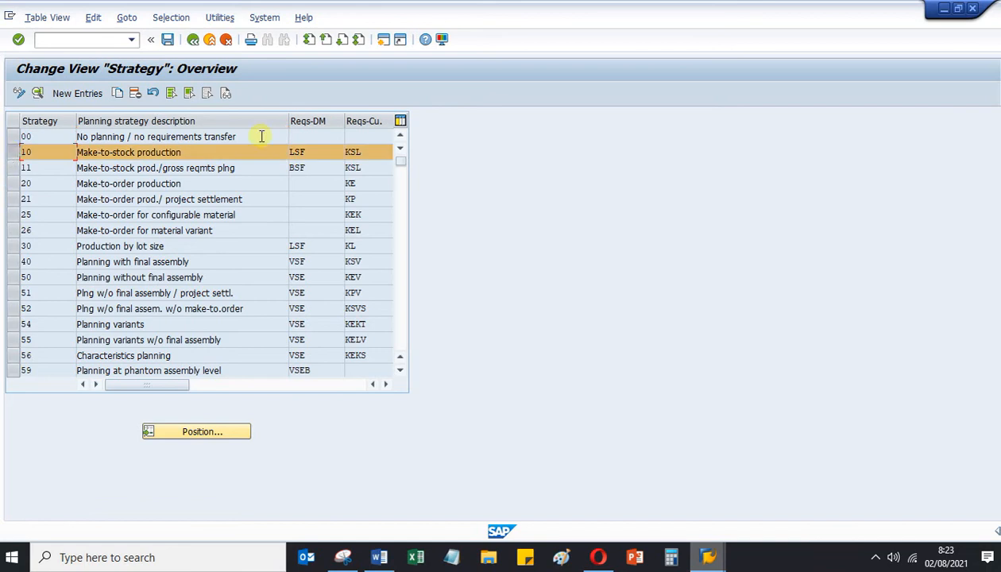
{"action": "left_click", "coordinate": [193, 41]}
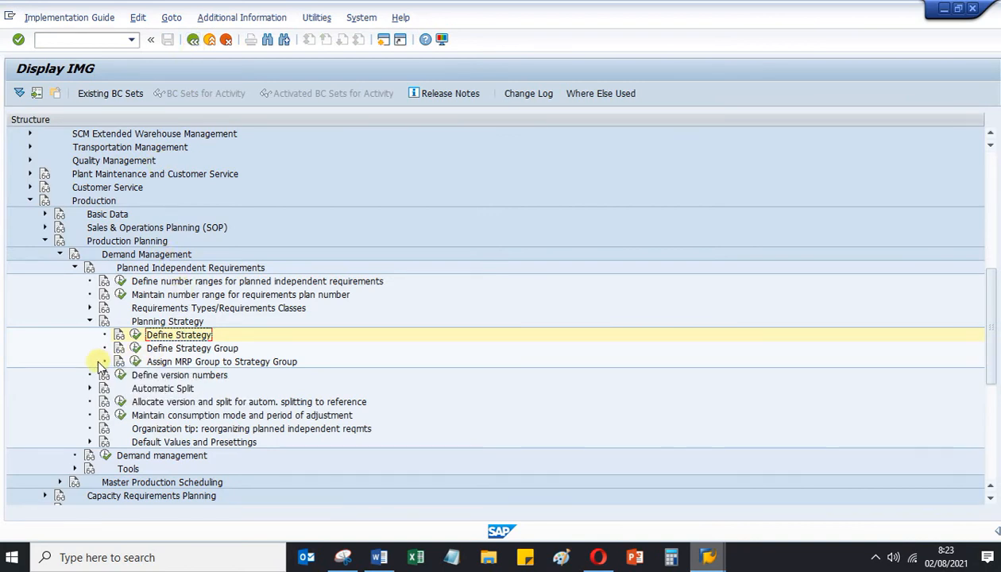
{"action": "left_click", "coordinate": [135, 335]}
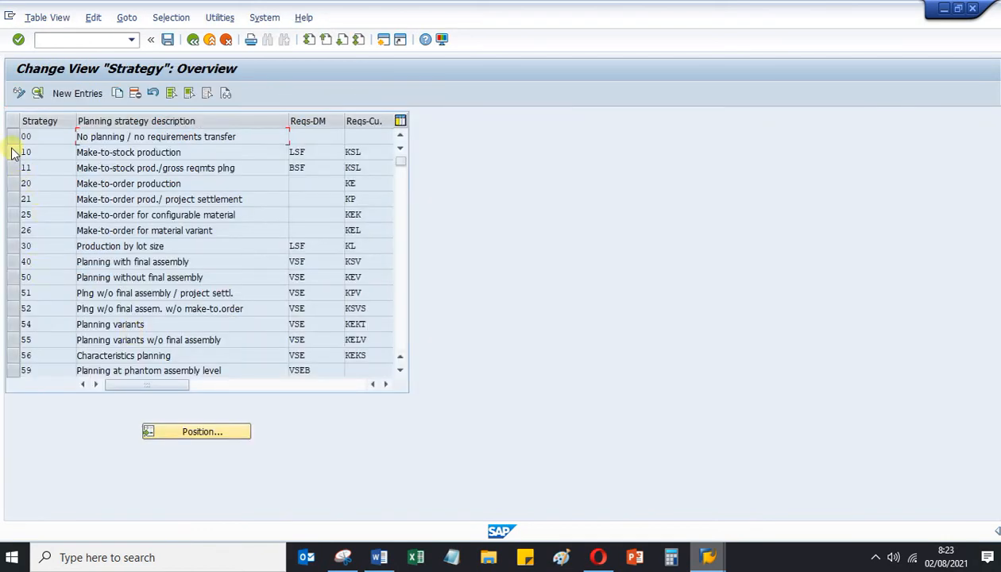
{"action": "left_click", "coordinate": [12, 152]}
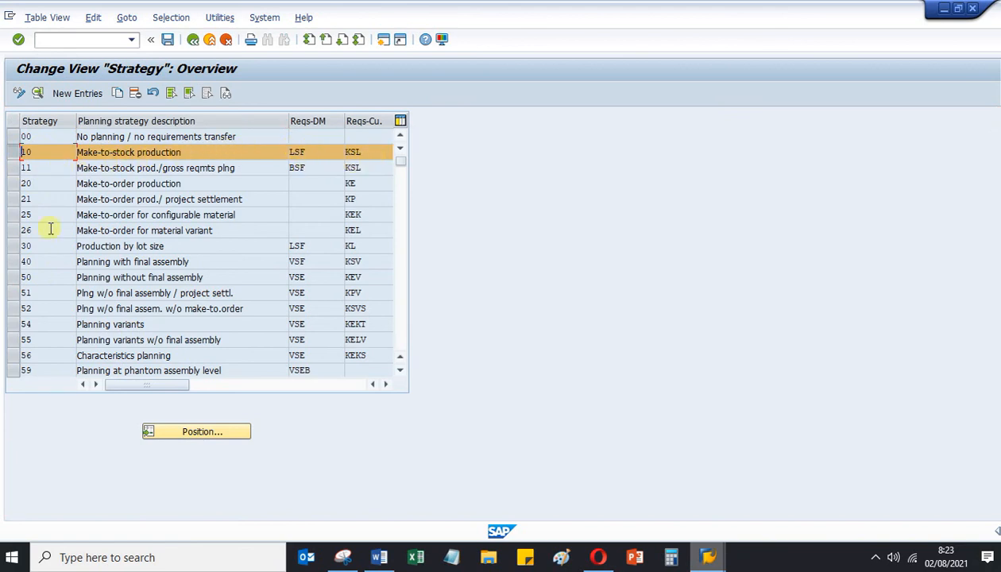
{"action": "scroll", "coordinate": [51, 229], "scroll_direction": "down", "scroll_amount": 3}
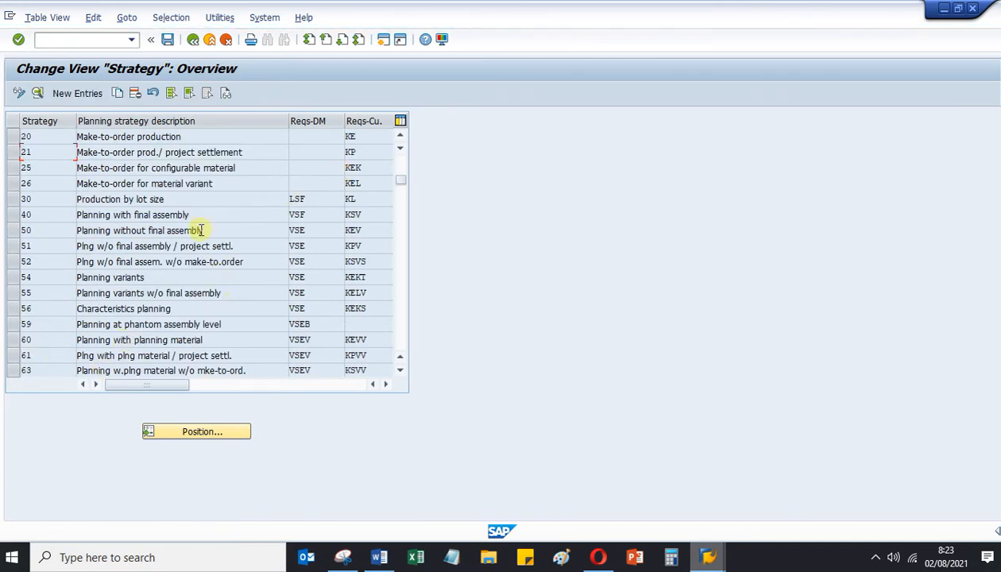
{"action": "scroll", "coordinate": [173, 308], "scroll_direction": "up", "scroll_amount": 1}
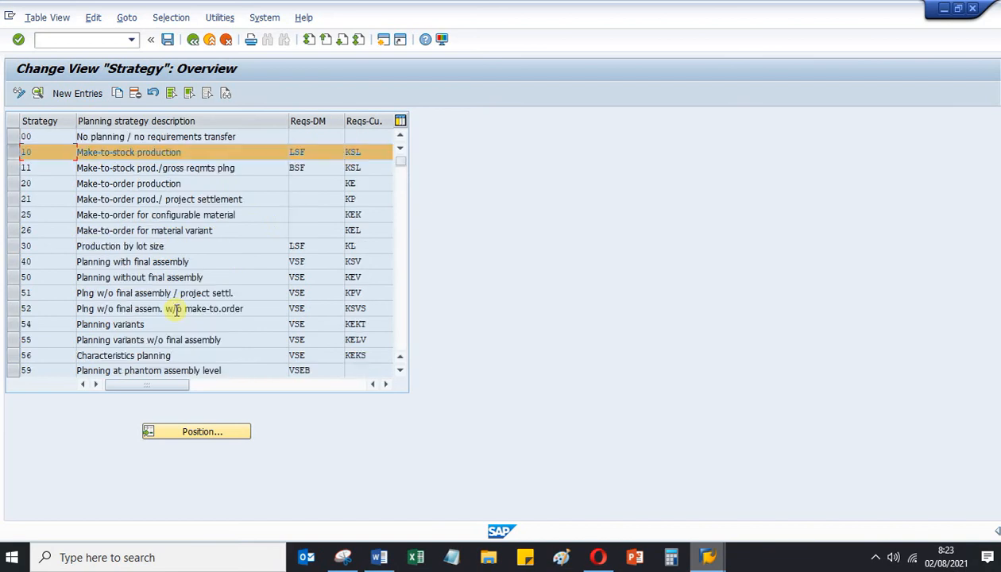
{"action": "left_click", "coordinate": [192, 40]}
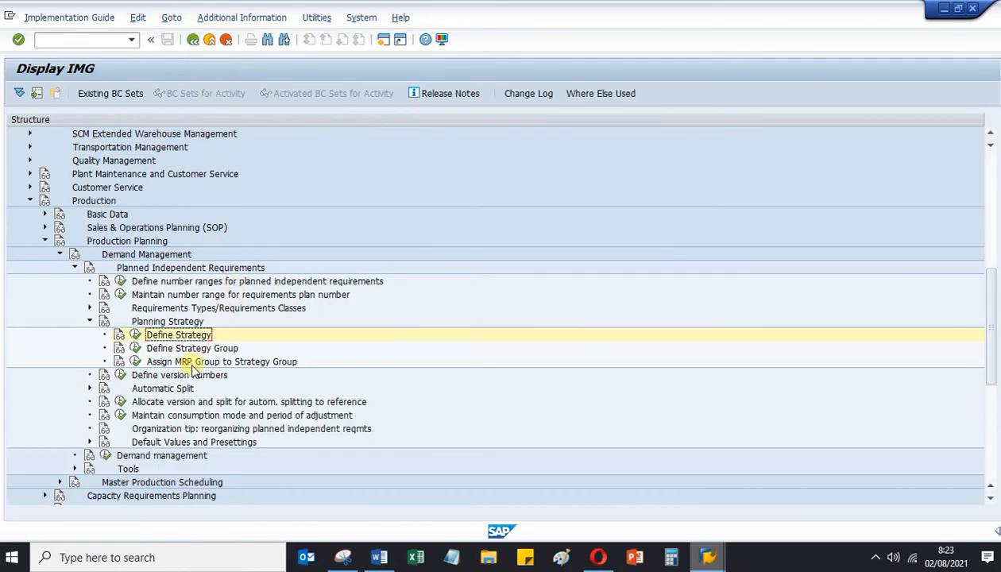
- Collapse Planning Strategy, review the MRP topics in the Word configuration script and switch back to the SAP IMG
{"action": "left_click", "coordinate": [90, 321]}
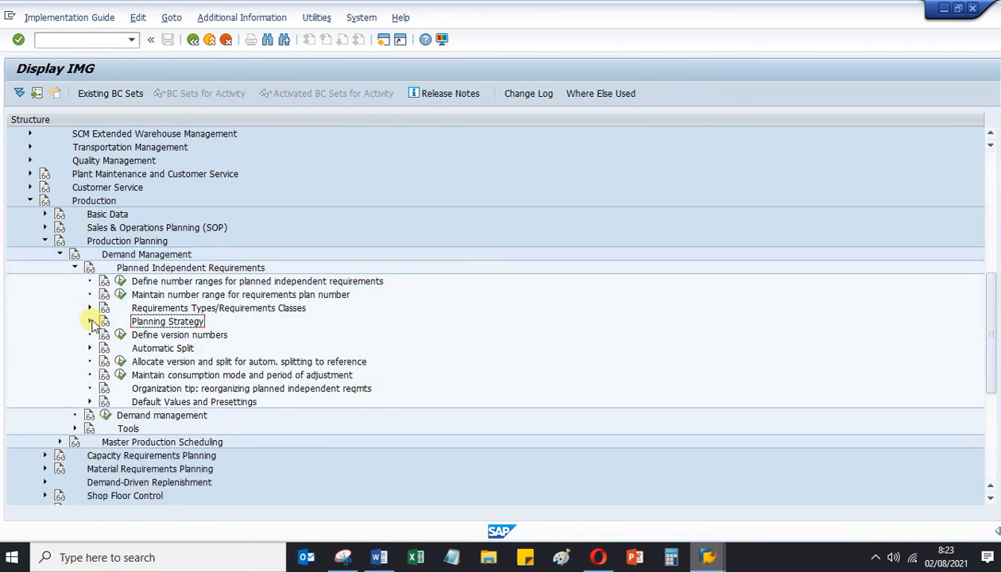
{"action": "mouse_move", "coordinate": [380, 558]}
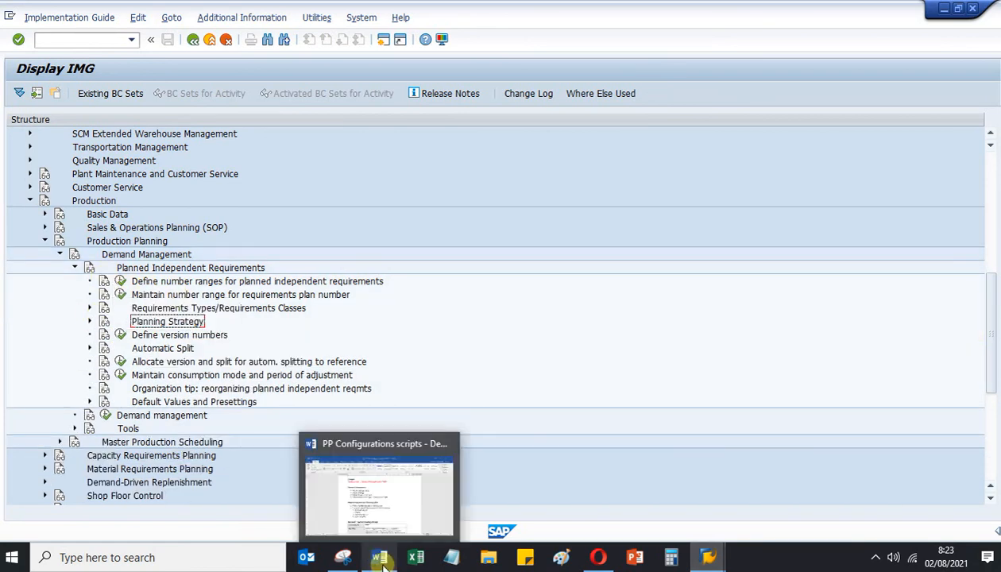
{"action": "left_click", "coordinate": [385, 480]}
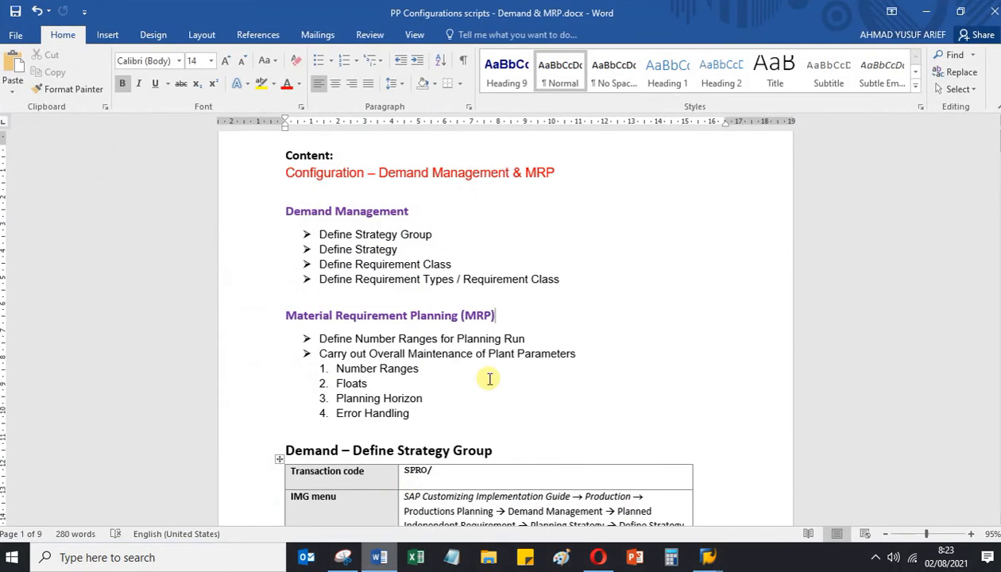
{"action": "scroll", "coordinate": [489, 379], "scroll_direction": "down", "scroll_amount": 2}
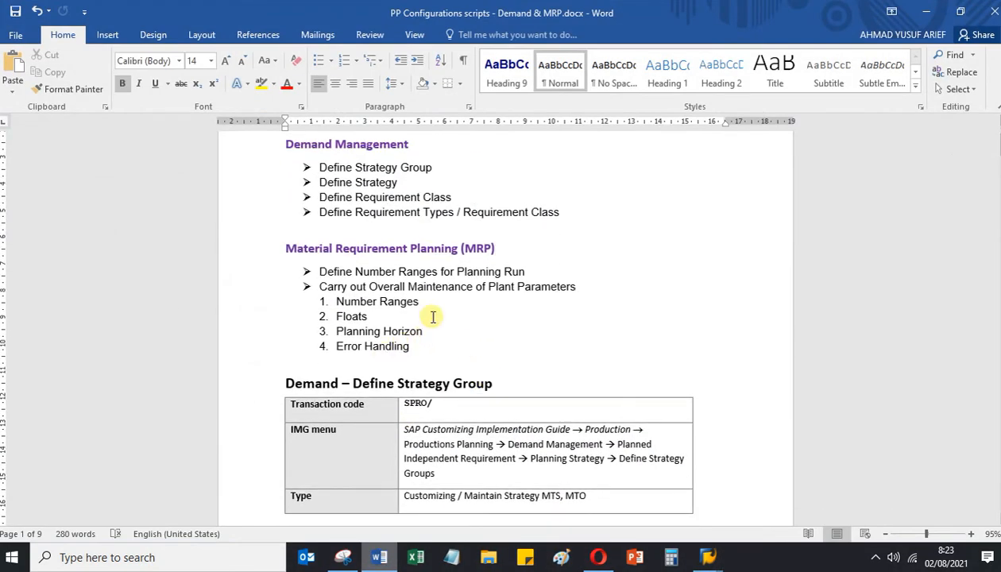
{"action": "mouse_move", "coordinate": [708, 559]}
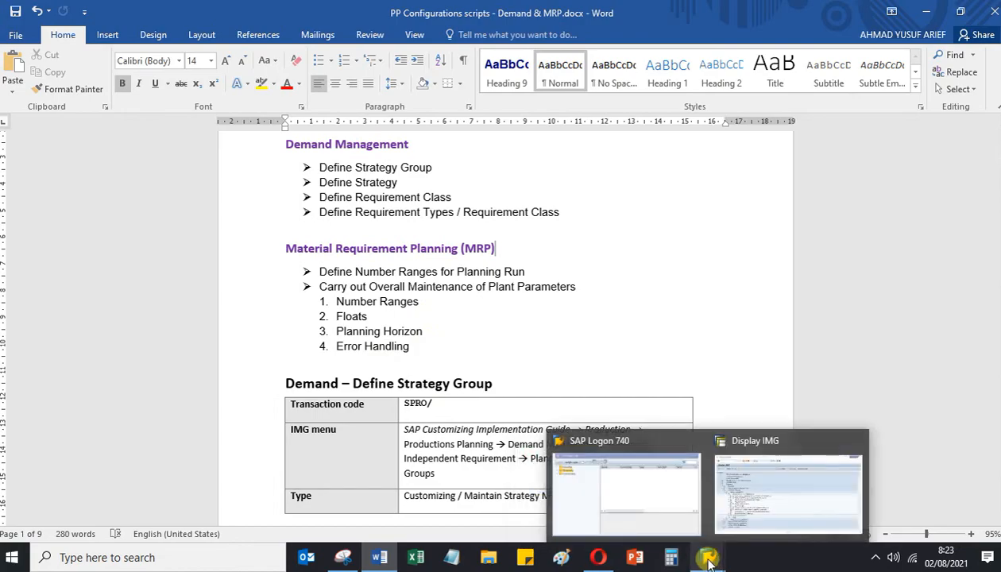
{"action": "left_click", "coordinate": [786, 488]}
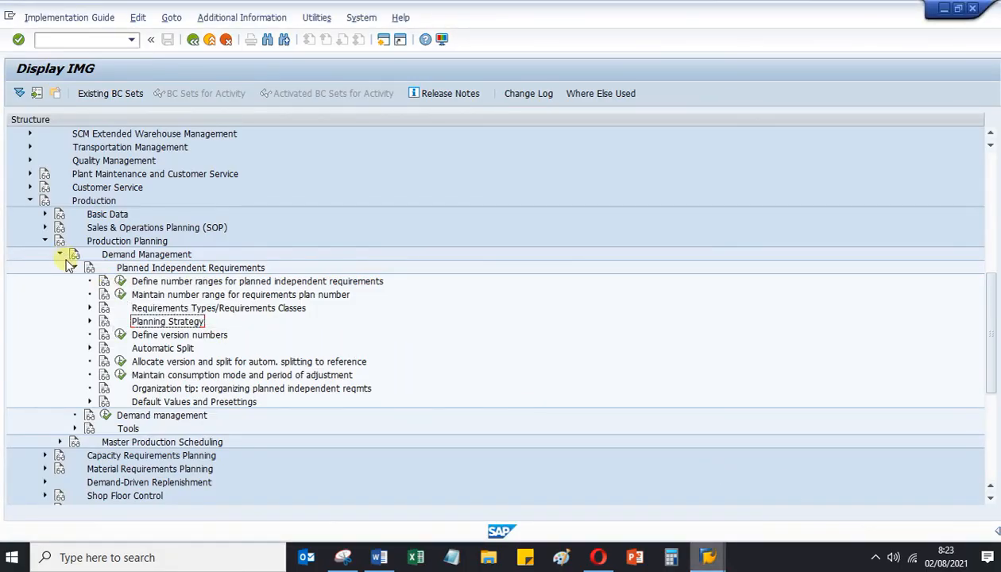
- Collapse Planned Independent Requirements and Demand Management and select the Material Requirements Planning node
{"action": "left_click", "coordinate": [74, 269]}
{"action": "left_click", "coordinate": [61, 255]}
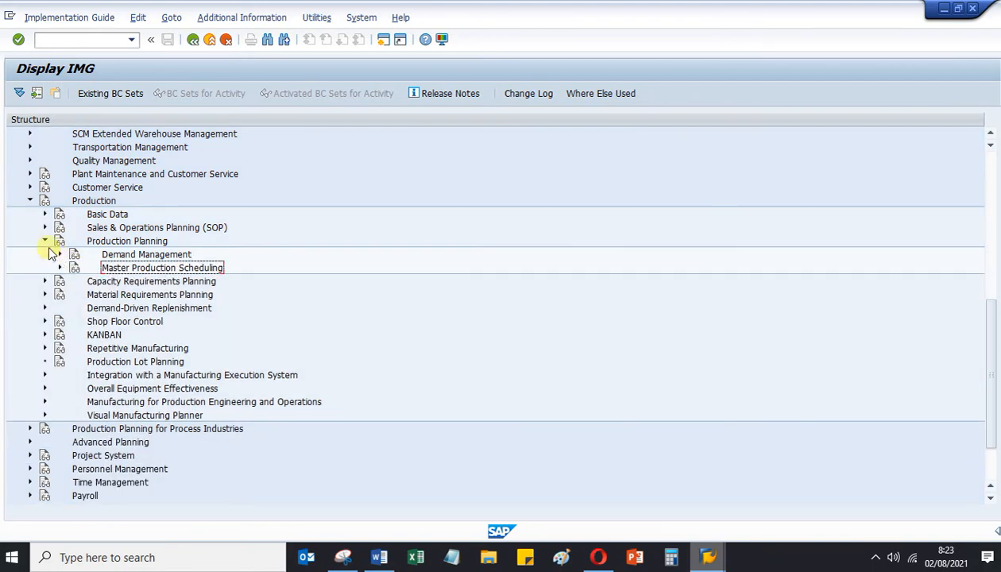
{"action": "left_click", "coordinate": [110, 295]}
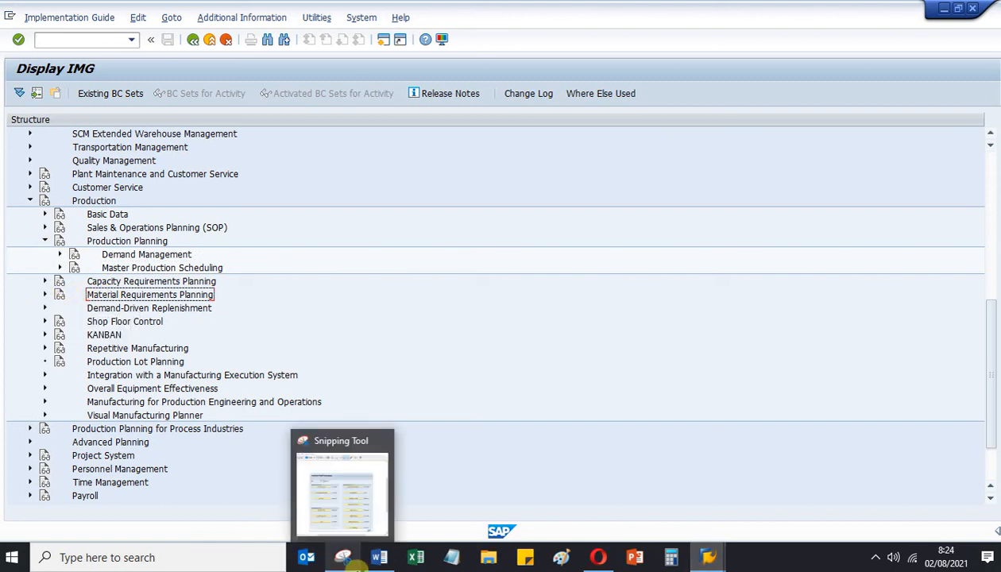
- Check the Material Requirement Planning section of the Word configuration script again and return to the SAP IMG
{"action": "left_click", "coordinate": [379, 557]}
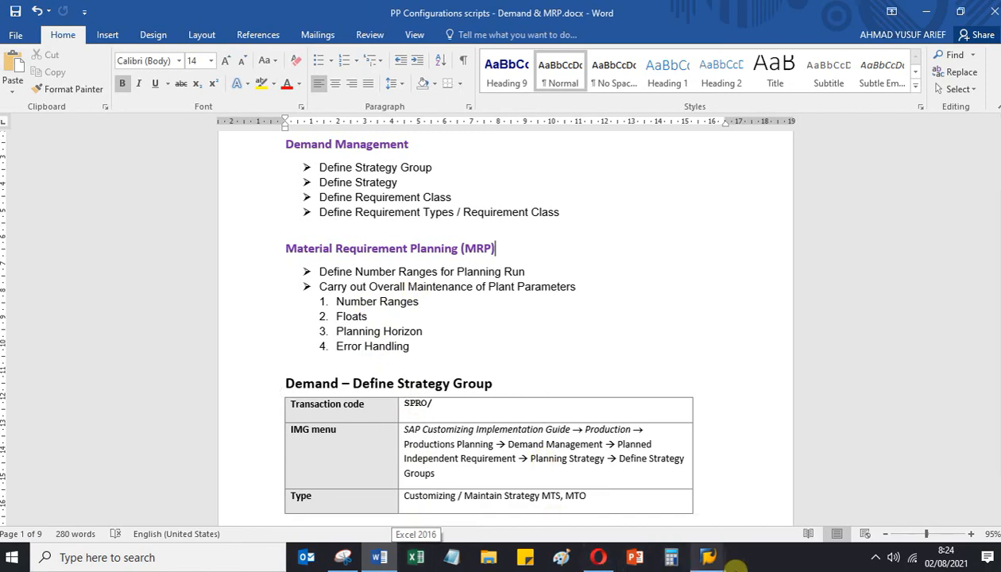
{"action": "mouse_move", "coordinate": [708, 557]}
{"action": "left_click", "coordinate": [751, 489]}
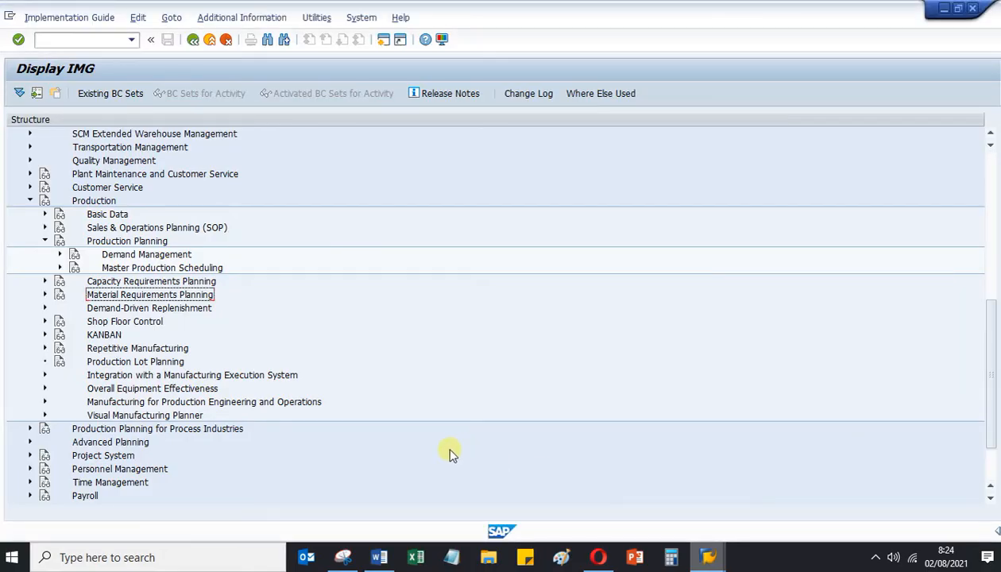
- Expand Plant Parameters under Material Requirements Planning and execute the overall maintenance of plant parameters
{"action": "left_click", "coordinate": [152, 294]}
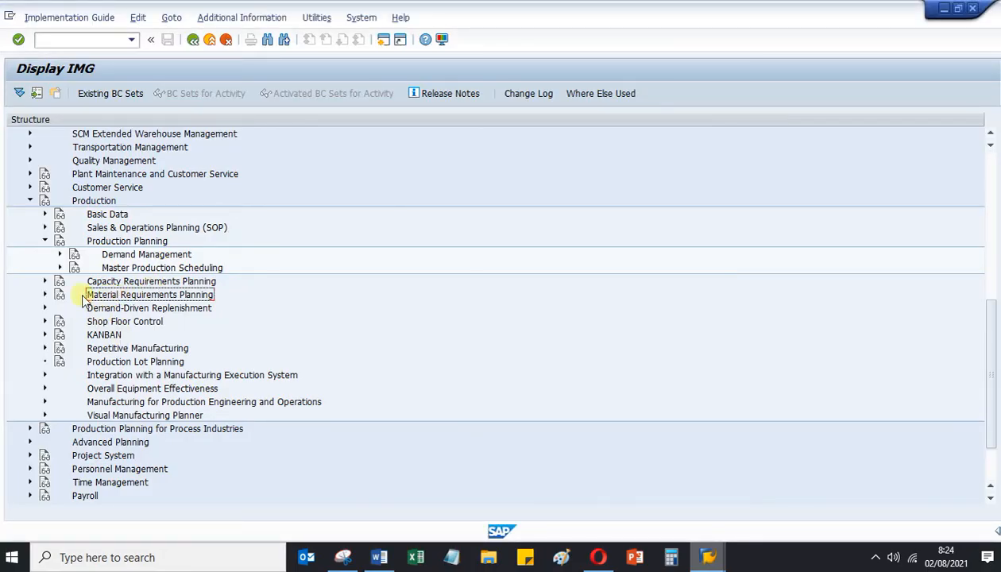
{"action": "left_click", "coordinate": [46, 295]}
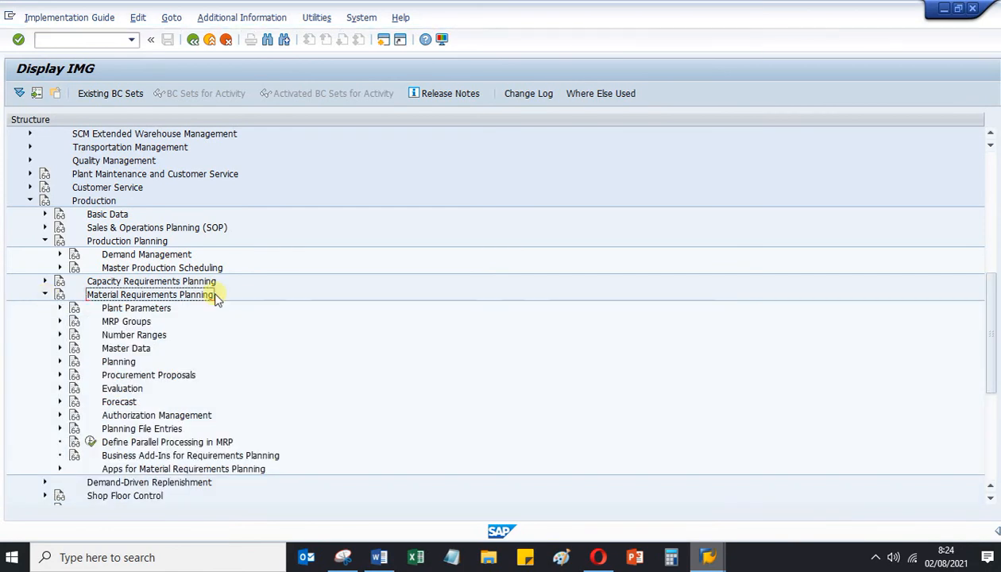
{"action": "left_click", "coordinate": [60, 308]}
{"action": "left_click", "coordinate": [106, 321]}
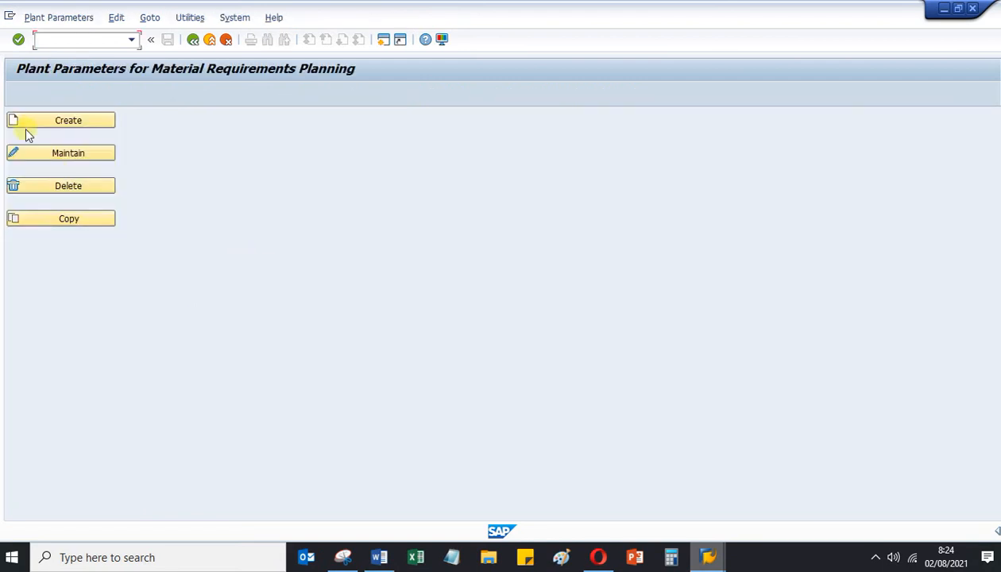
- Open the MRP plant parameters of plant 0001 for maintenance and look through the available parameter areas
{"action": "left_click", "coordinate": [86, 153]}
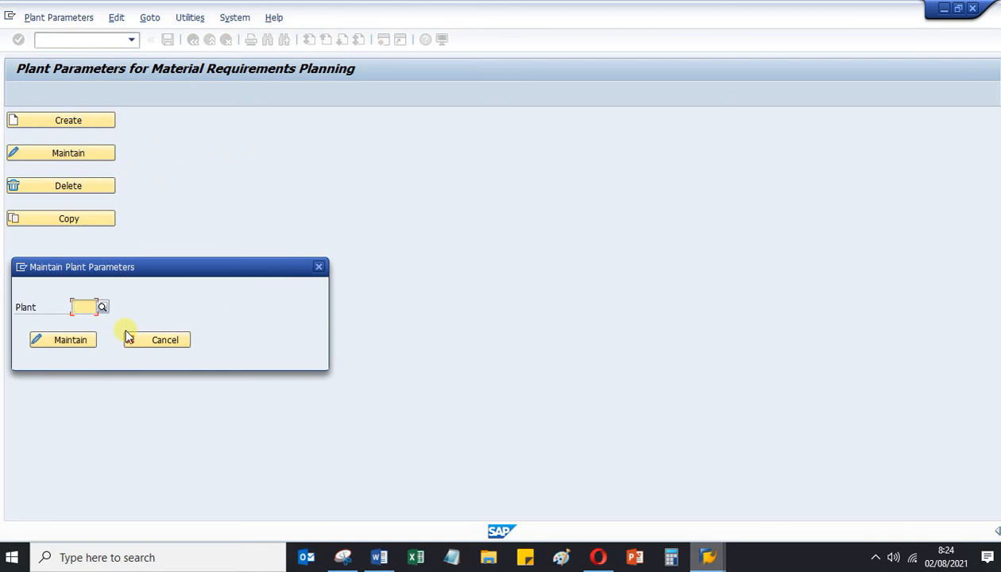
{"action": "type", "text": "0001"}
{"action": "key", "text": "Return"}
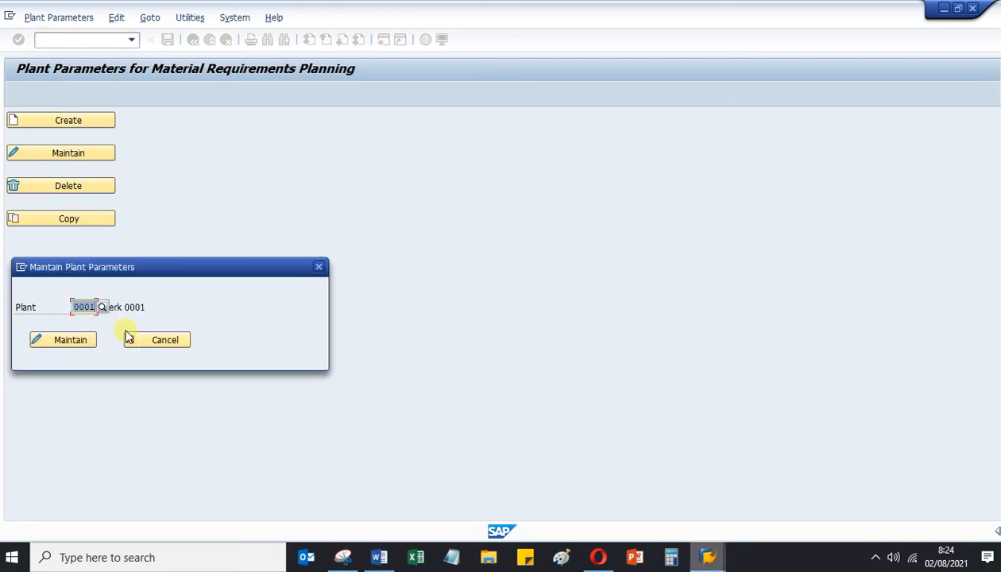
{"action": "left_click", "coordinate": [62, 340]}
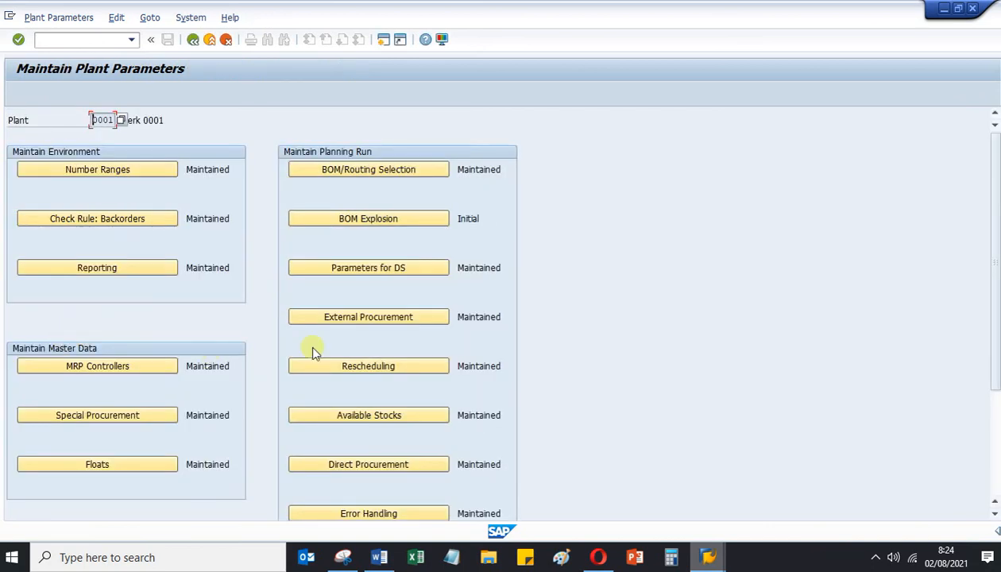
{"action": "scroll", "coordinate": [584, 310], "scroll_direction": "down", "scroll_amount": 2}
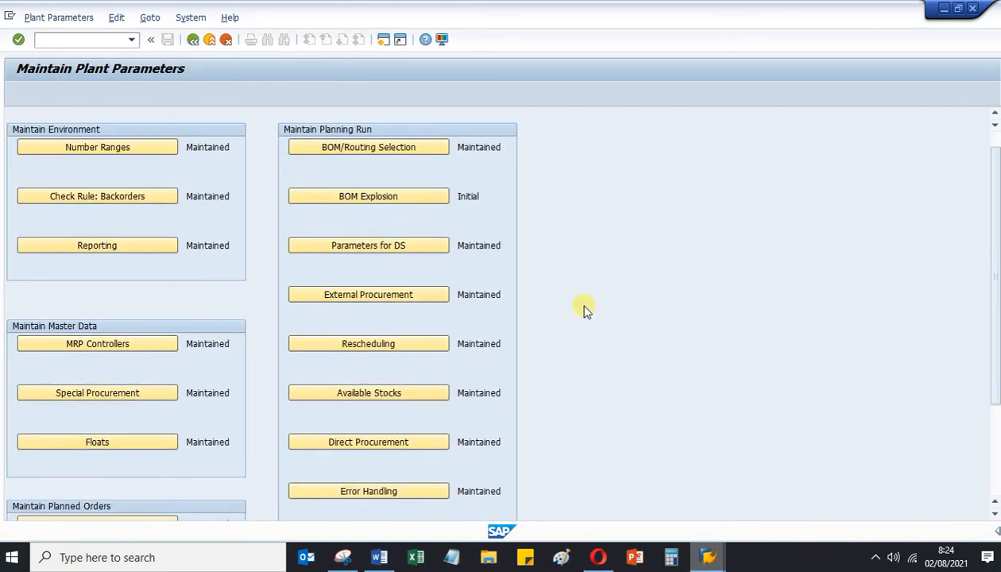
{"action": "scroll", "coordinate": [584, 310], "scroll_direction": "up", "scroll_amount": 2}
{"action": "scroll", "coordinate": [584, 309], "scroll_direction": "down", "scroll_amount": 2}
{"action": "scroll", "coordinate": [577, 344], "scroll_direction": "up", "scroll_amount": 2}
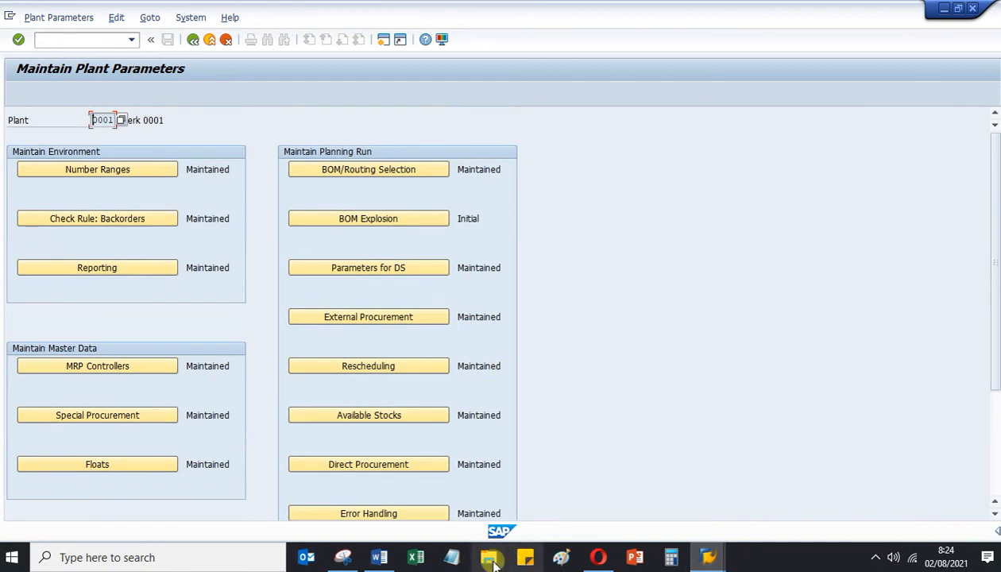
- Check the plant parameter items listed under Material Requirement Planning in the Word configuration script and return to the SAP plant parameters
{"action": "left_click", "coordinate": [386, 558]}
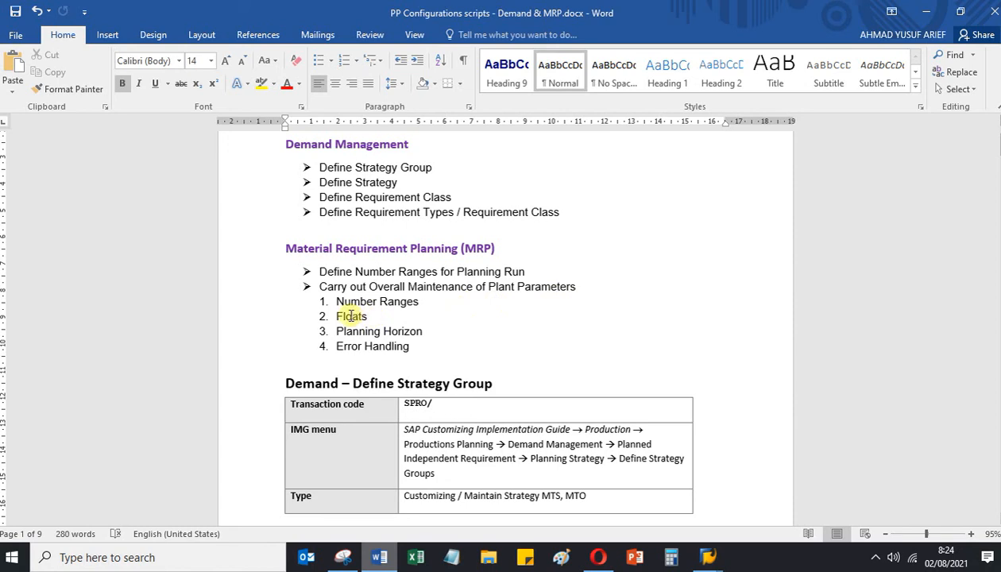
{"action": "left_click", "coordinate": [426, 331]}
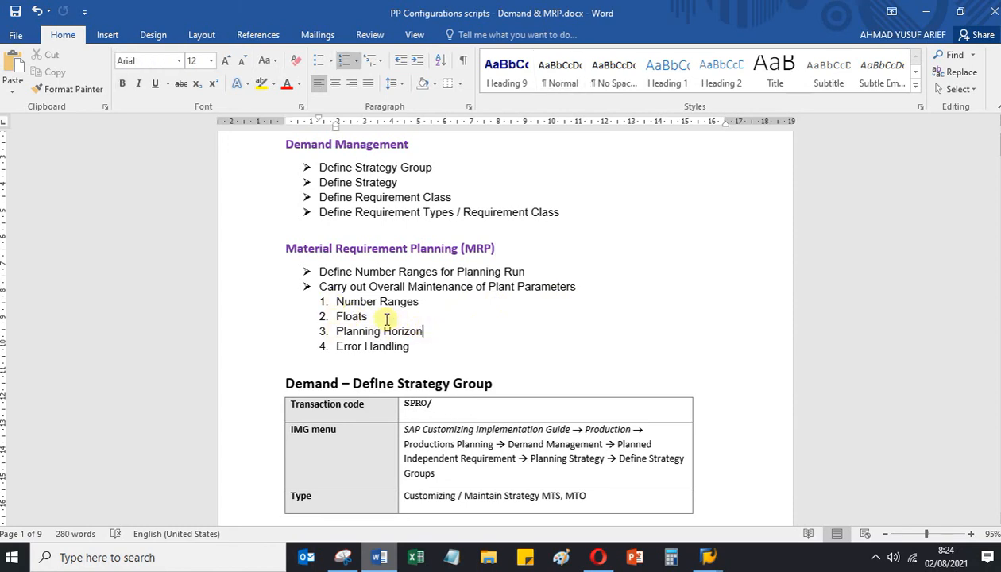
{"action": "left_click", "coordinate": [439, 314]}
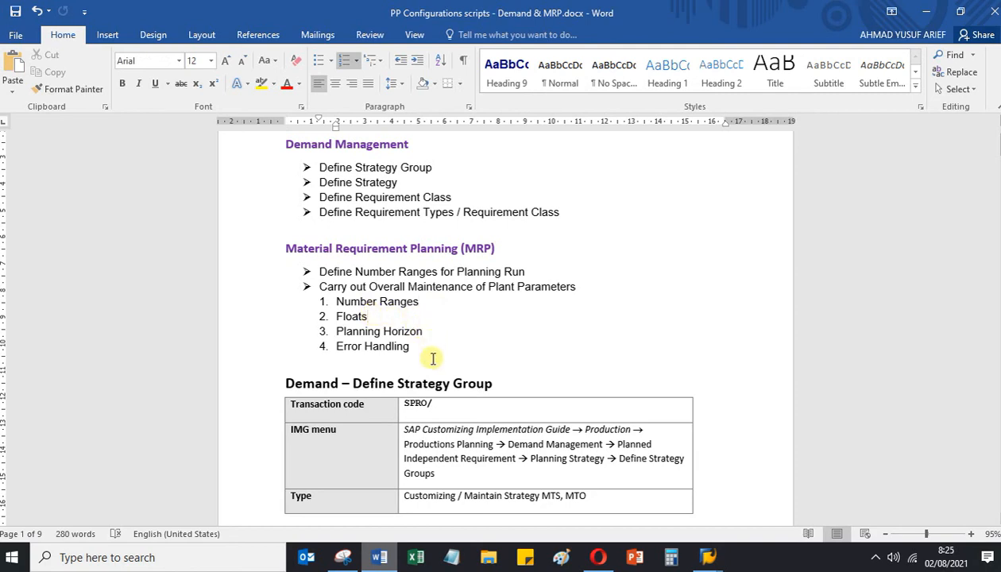
{"action": "mouse_move", "coordinate": [707, 556]}
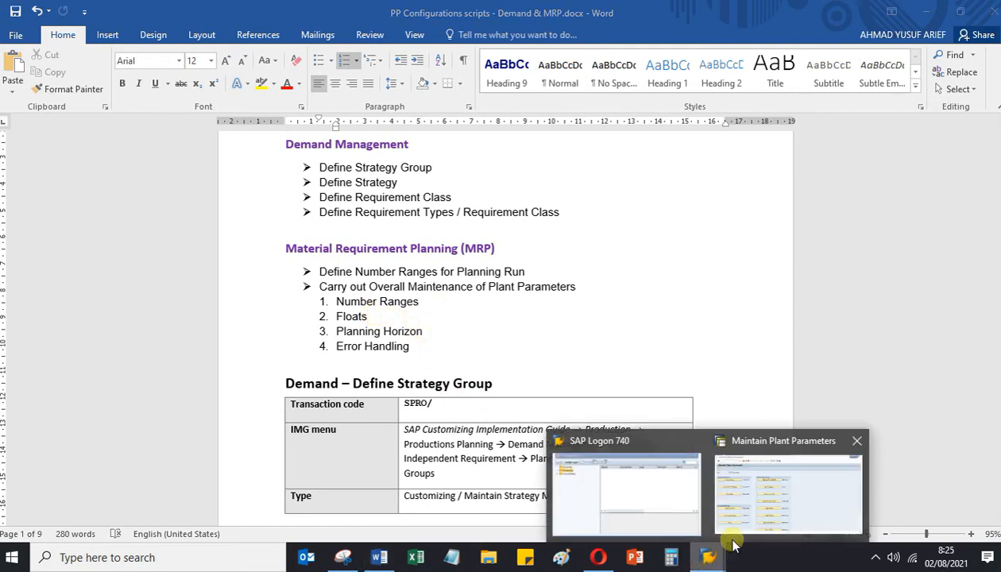
{"action": "left_click", "coordinate": [767, 505]}
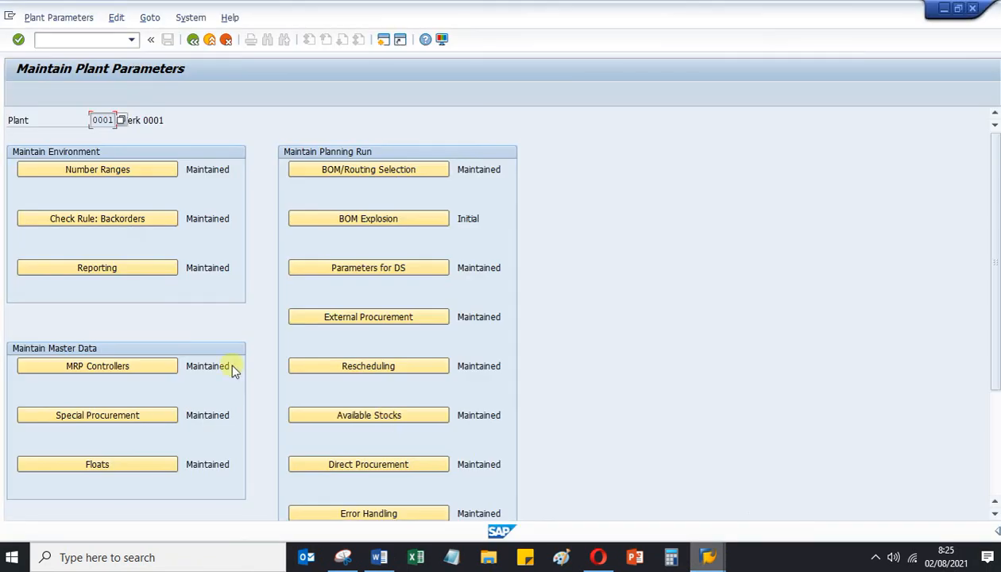
- Examine plant 0001's number range assignments for planned and simulative planned orders, and return to the plant parameters overview
{"action": "left_click", "coordinate": [116, 177]}
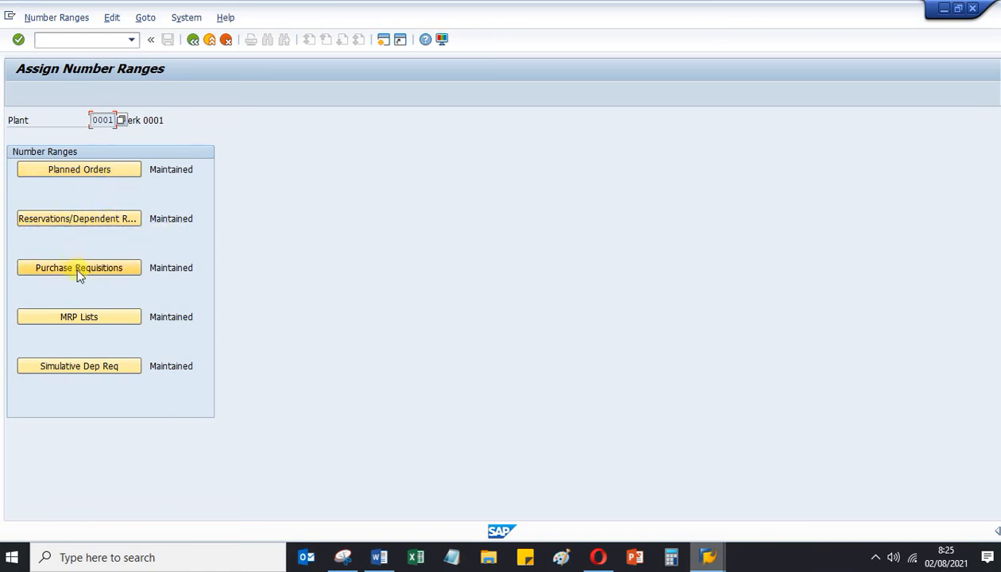
{"action": "left_click", "coordinate": [111, 172]}
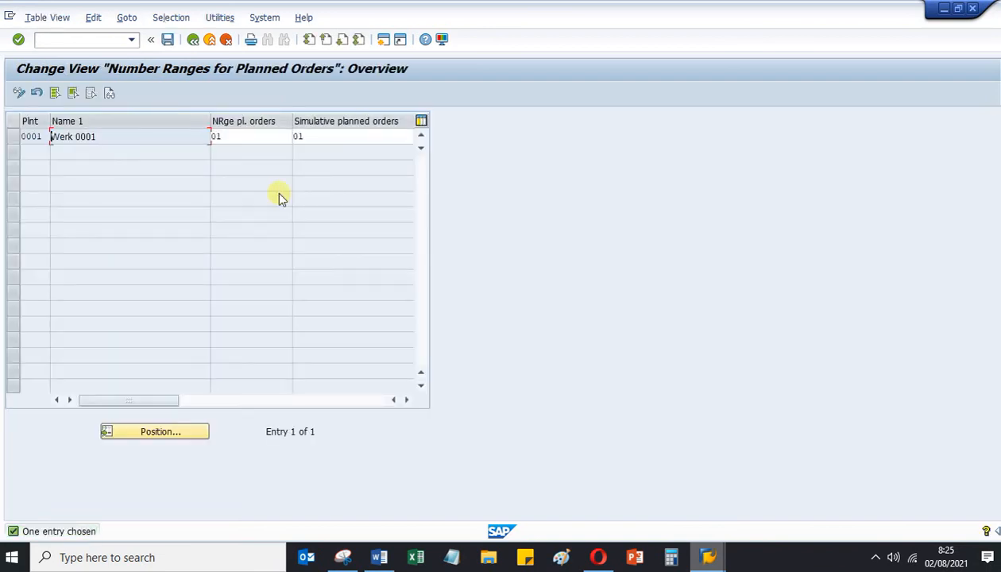
{"action": "left_click", "coordinate": [349, 138]}
{"action": "left_click", "coordinate": [263, 136]}
{"action": "left_click", "coordinate": [332, 135]}
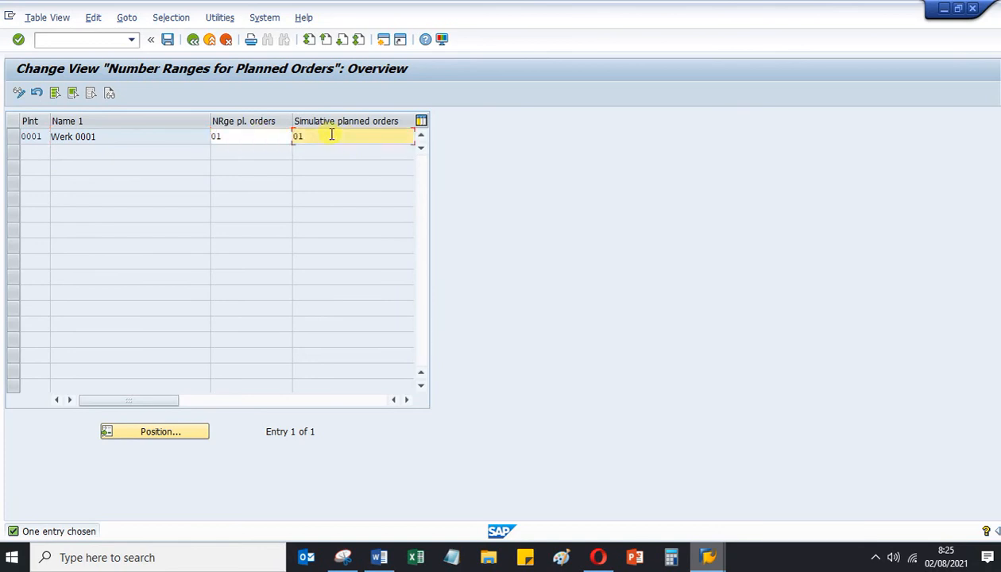
{"action": "left_click", "coordinate": [195, 41]}
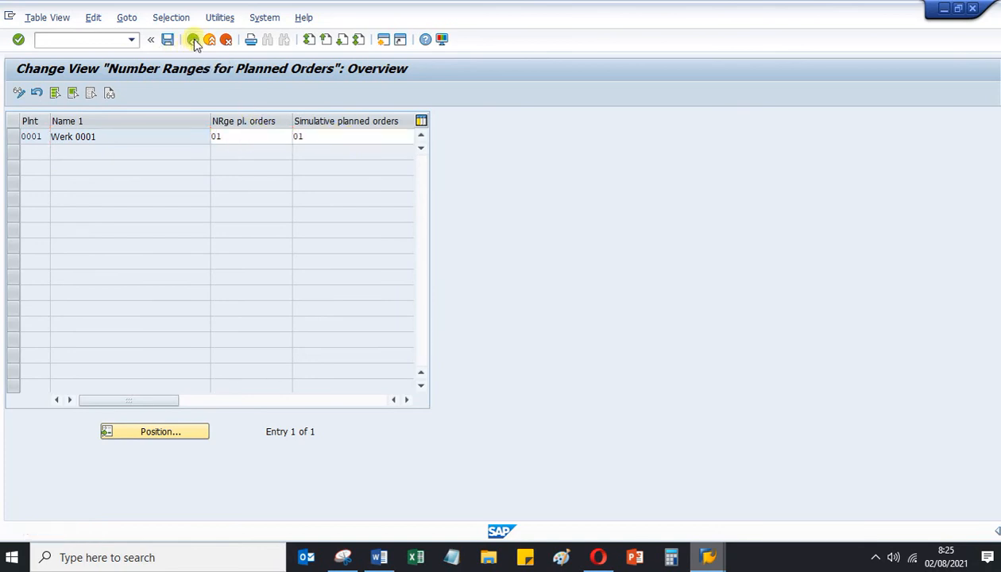
{"action": "left_click", "coordinate": [194, 41]}
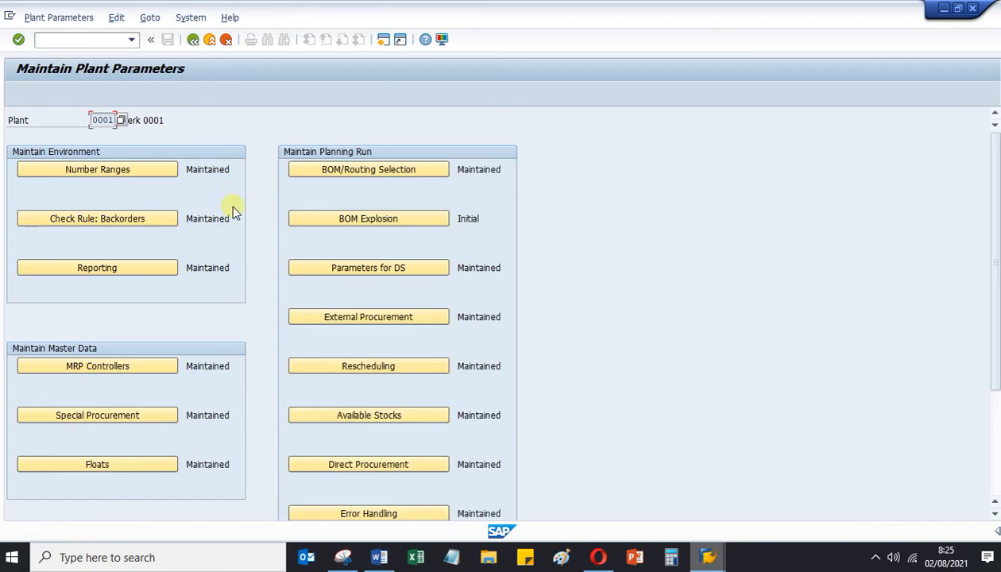
- Check the next item in the Word configuration script, return to SAP and open the Floats parameters of plant 0001
{"action": "mouse_move", "coordinate": [380, 556]}
{"action": "left_click", "coordinate": [413, 489]}
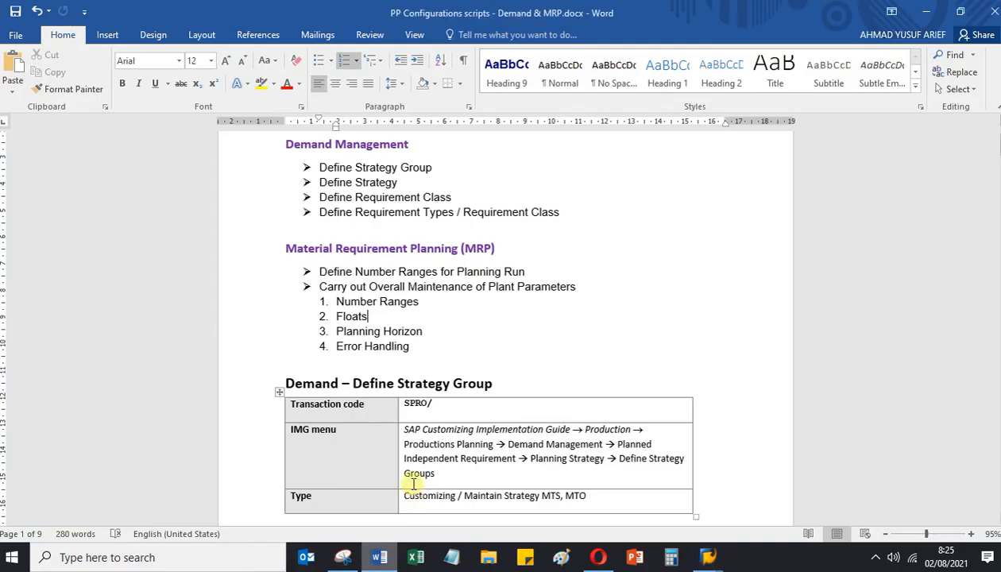
{"action": "mouse_move", "coordinate": [705, 560]}
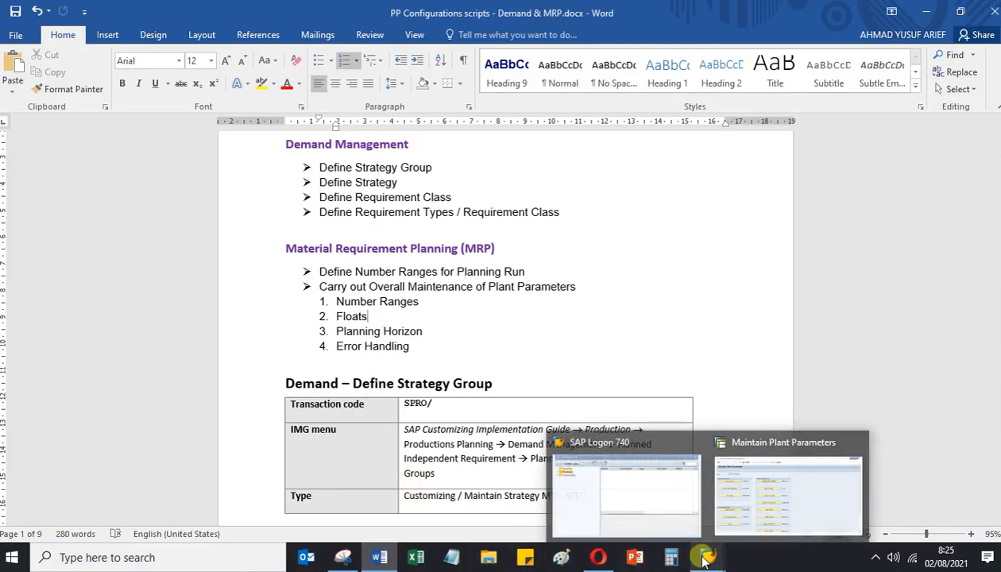
{"action": "left_click", "coordinate": [787, 490]}
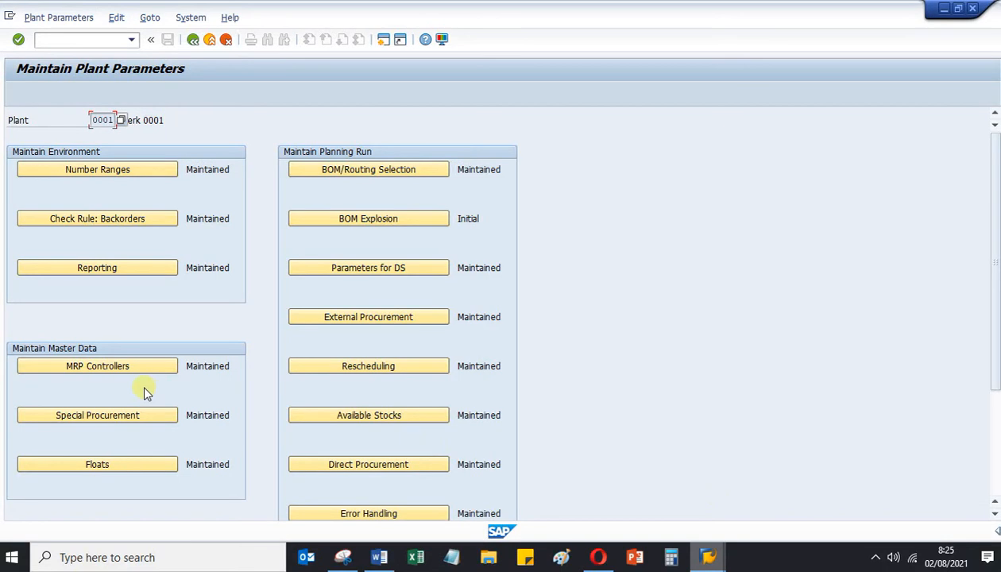
{"action": "left_click", "coordinate": [117, 464]}
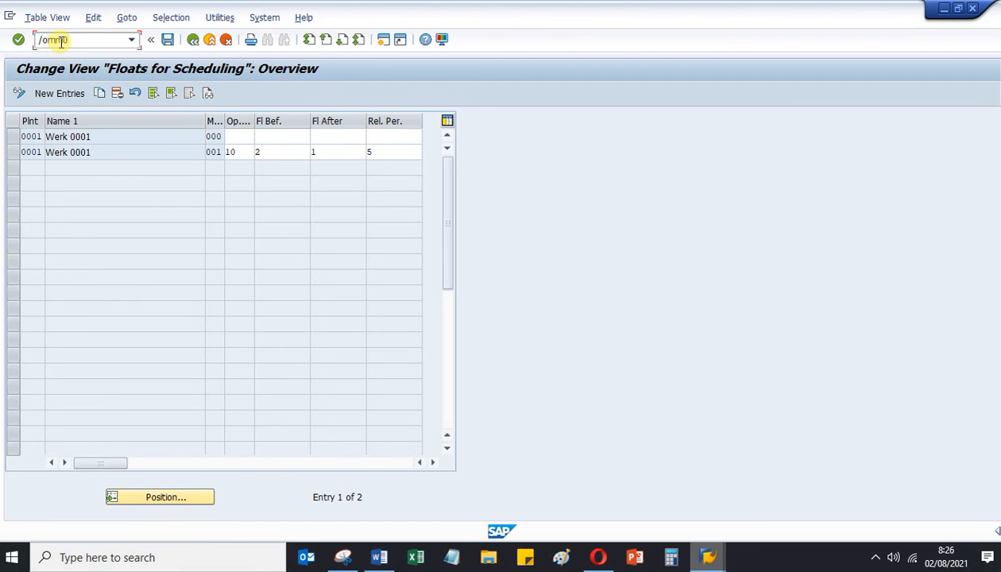
- Start the Display Material transaction in a new session and call up the view selection for material FG02
{"action": "key", "text": "Return"}
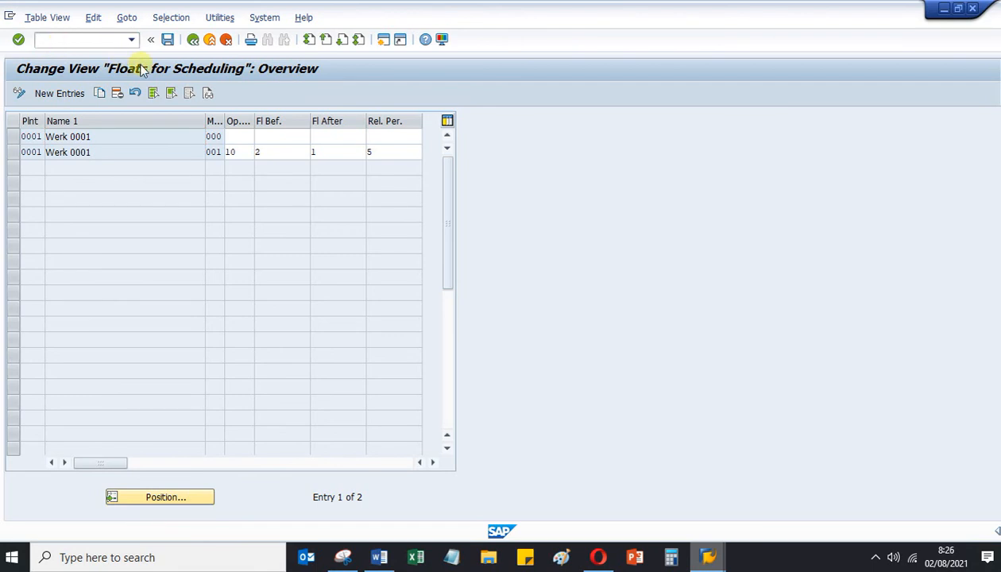
{"action": "key", "text": "Down"}
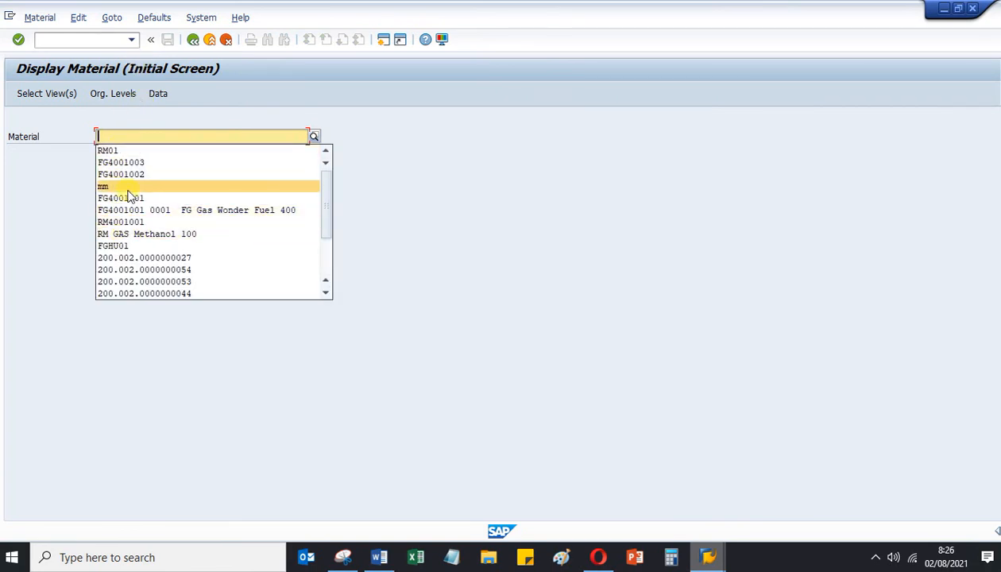
{"action": "type", "text": "F"}
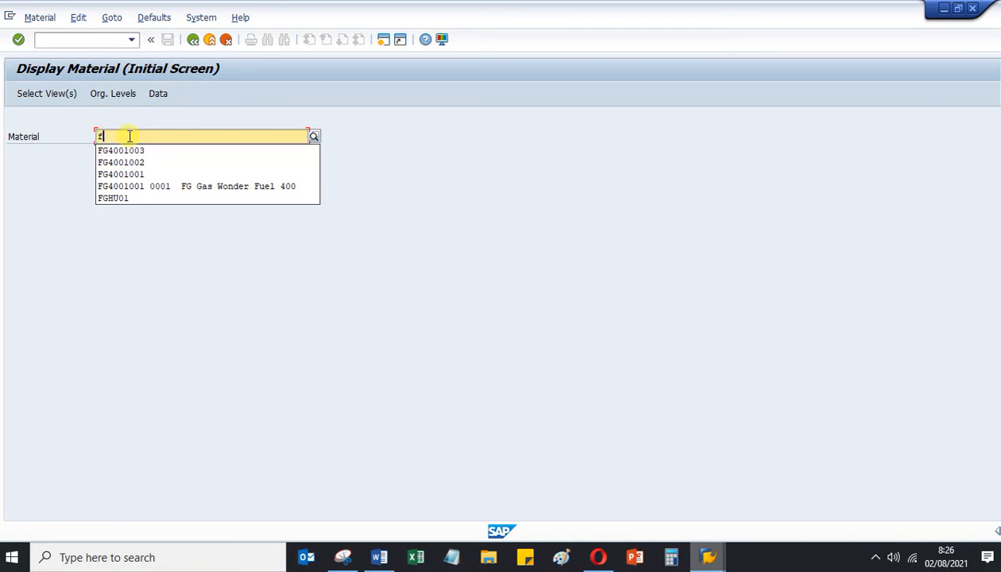
{"action": "key", "text": "BackSpace"}
{"action": "type", "text": "FG0"}
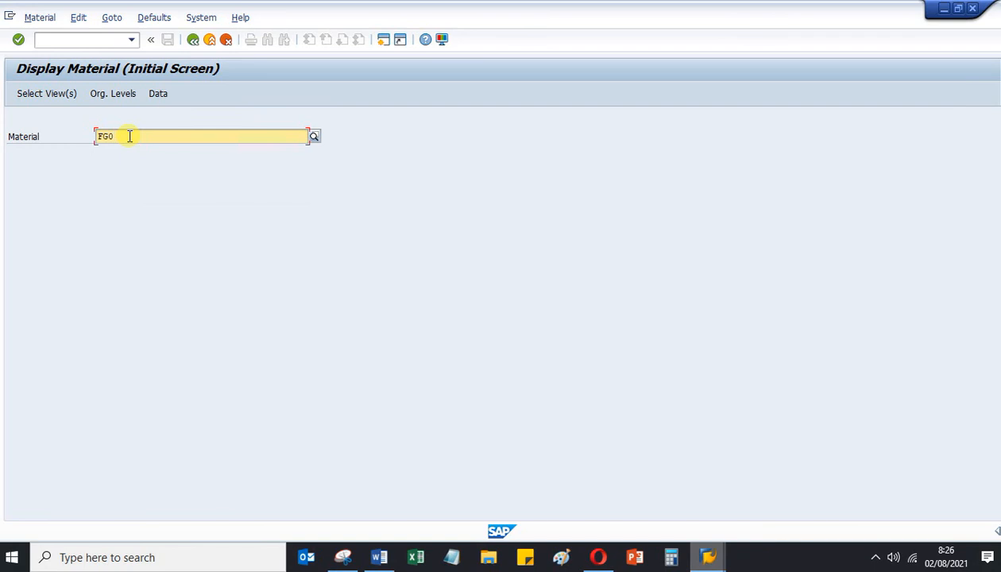
{"action": "type", "text": "2"}
{"action": "key", "text": "Return"}
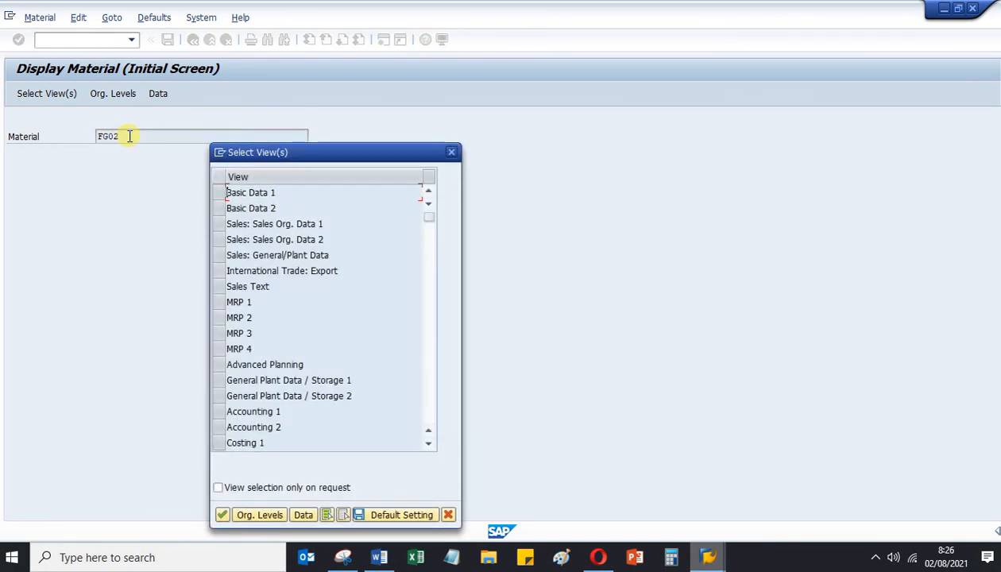
- Select the MRP 1, MRP 2, MRP 3 and MRP 4 views of the material and confirm the selection
{"action": "left_click", "coordinate": [217, 302]}
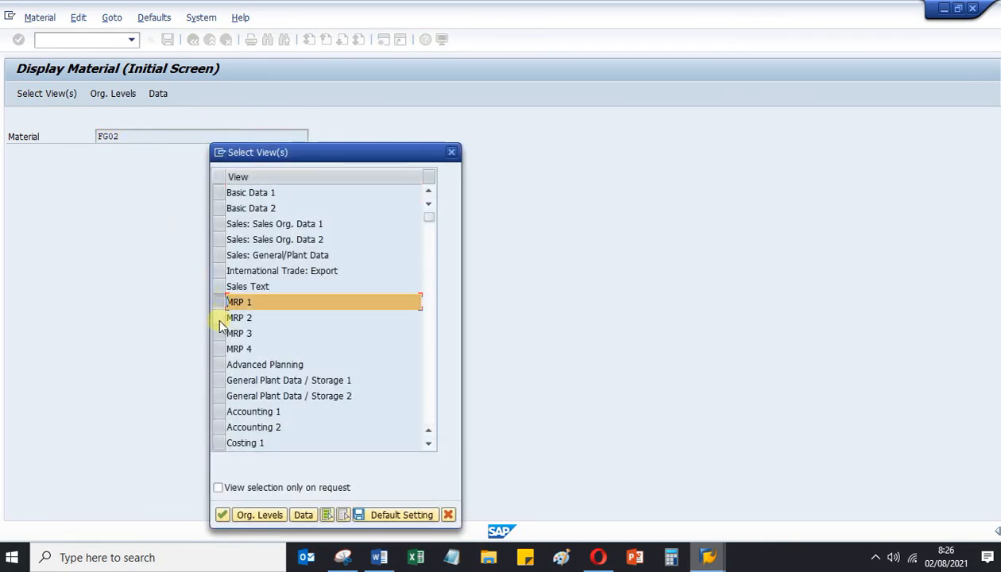
{"action": "left_click", "coordinate": [217, 318]}
{"action": "left_click", "coordinate": [218, 334]}
{"action": "left_click", "coordinate": [217, 349]}
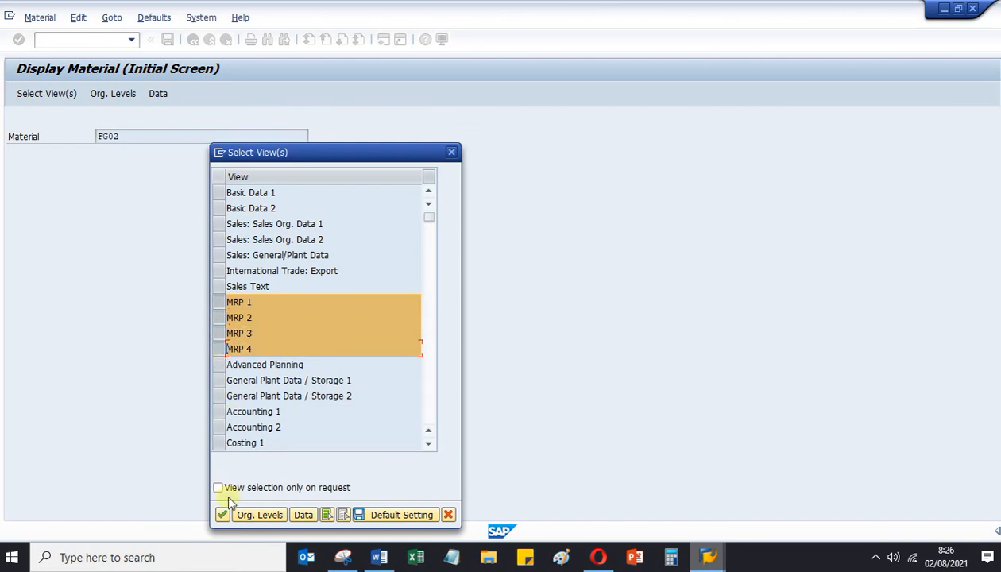
{"action": "left_click", "coordinate": [223, 515]}
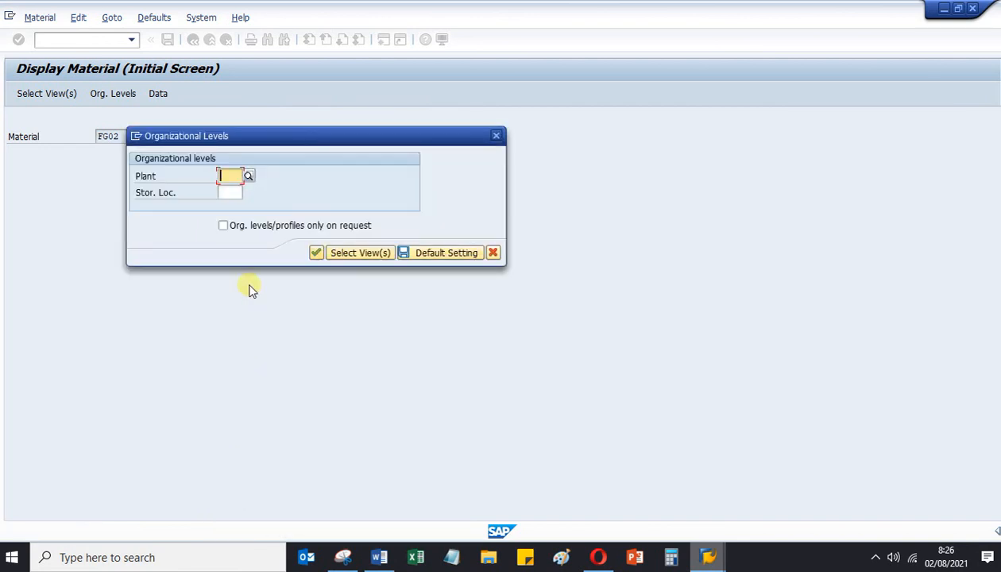
- Enter plant 0001 as the organizational level and display the material's MRP data
{"action": "type", "text": "001"}
{"action": "key", "text": "Return"}
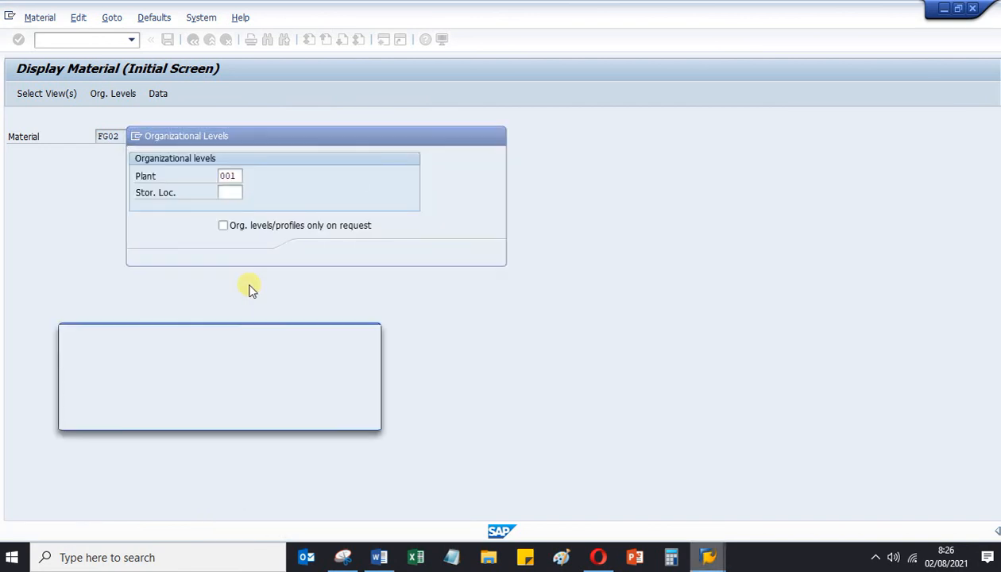
{"action": "left_click", "coordinate": [352, 416]}
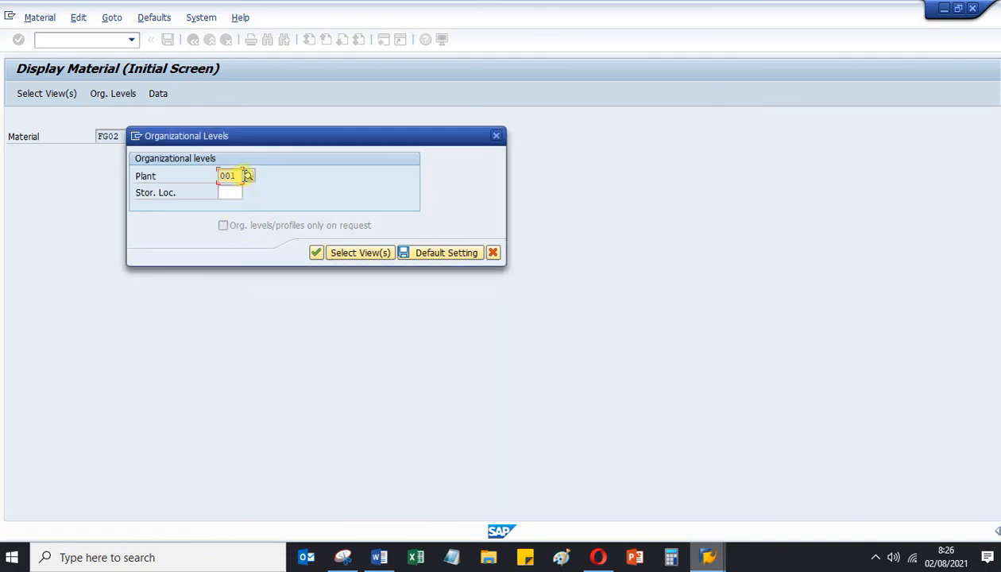
{"action": "type", "text": "0001"}
{"action": "key", "text": "Return"}
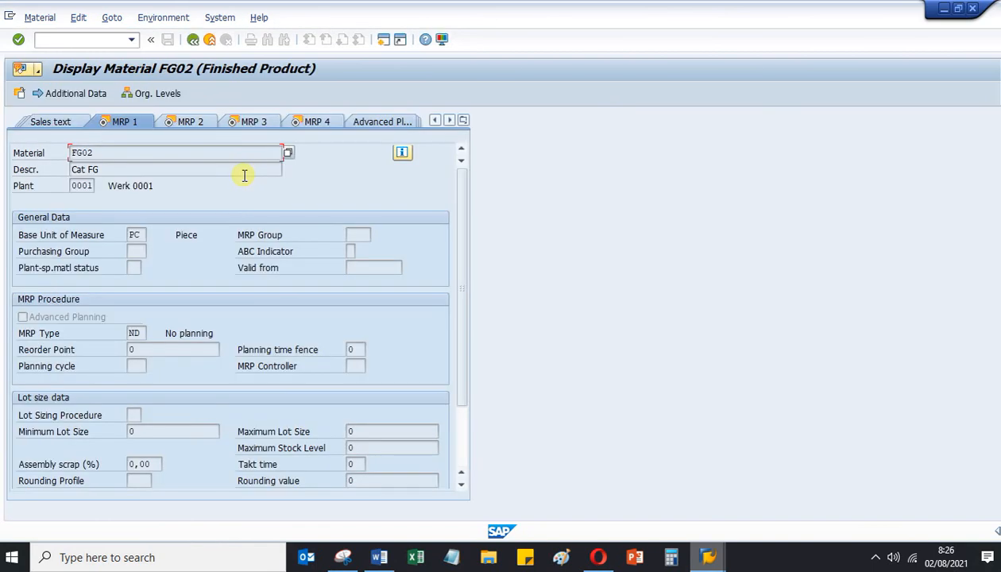
- Look up the available scheduling margin keys in the Scheduling area of the MRP 2 view and close the value list
{"action": "left_click", "coordinate": [174, 121]}
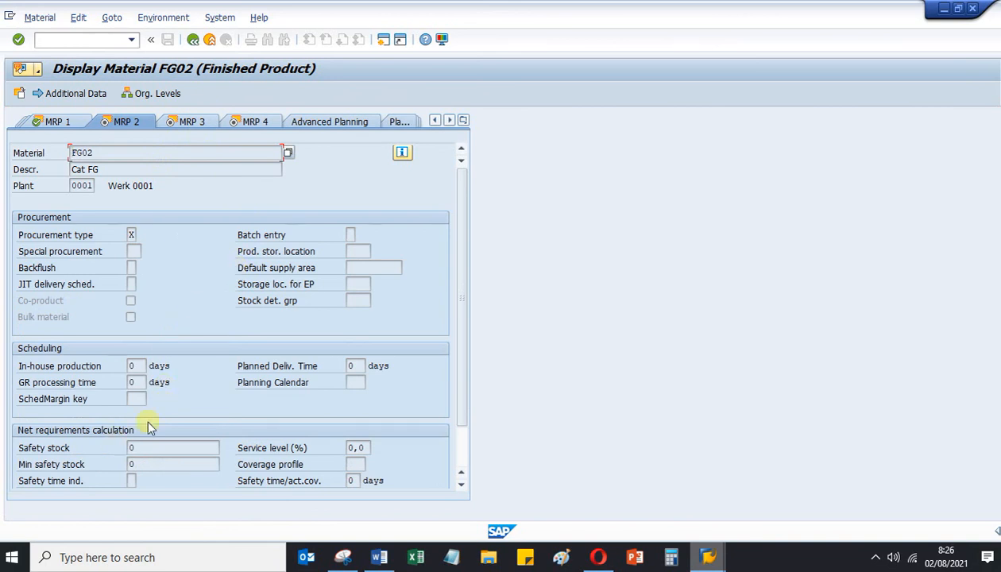
{"action": "scroll", "coordinate": [149, 427], "scroll_direction": "down", "scroll_amount": 1}
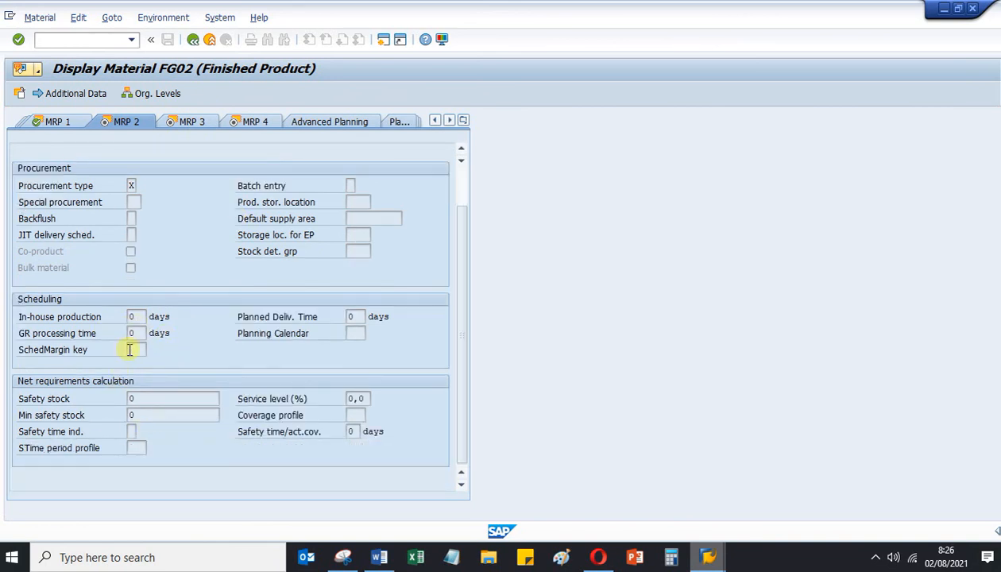
{"action": "left_click", "coordinate": [133, 349]}
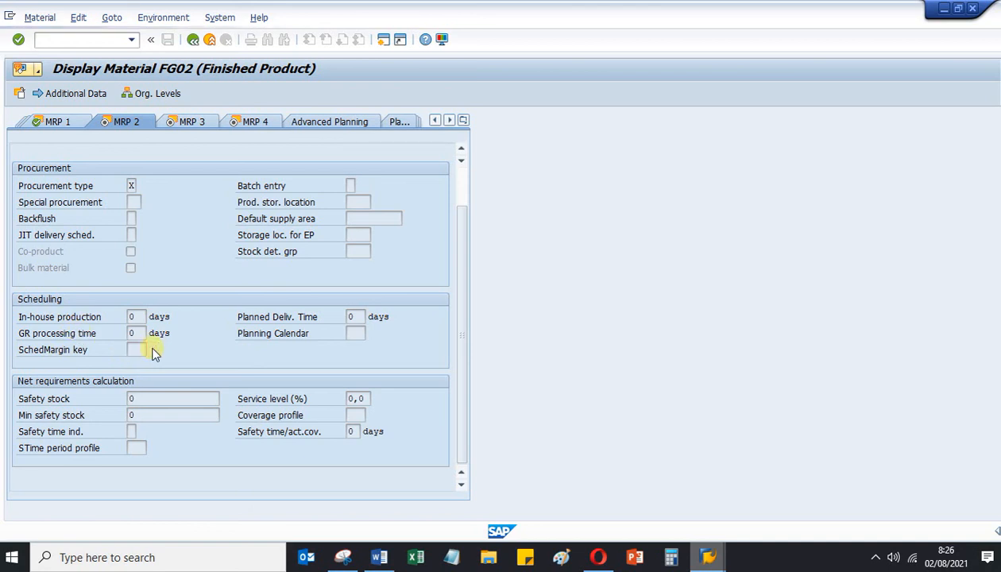
{"action": "left_click", "coordinate": [153, 350]}
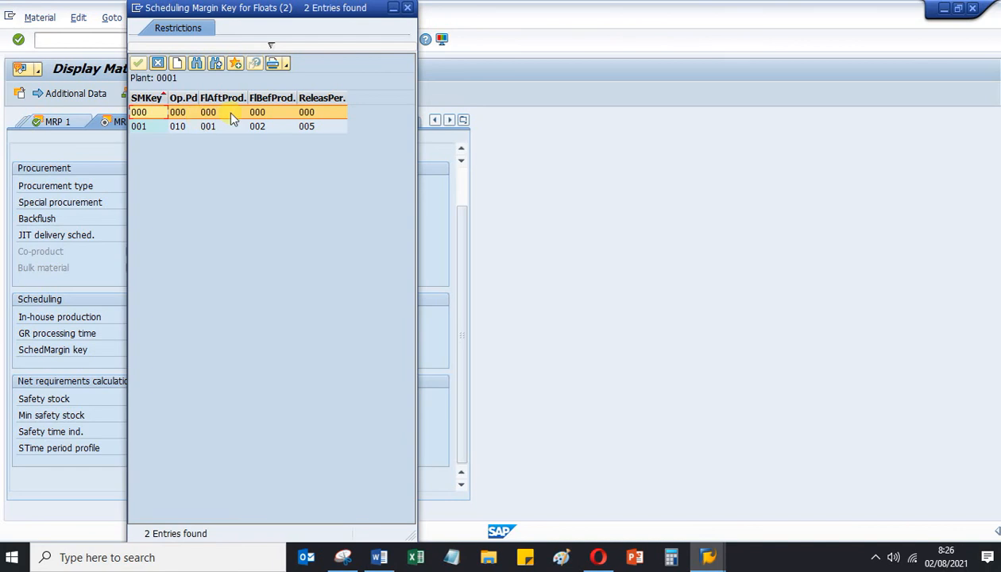
{"action": "left_click", "coordinate": [407, 9]}
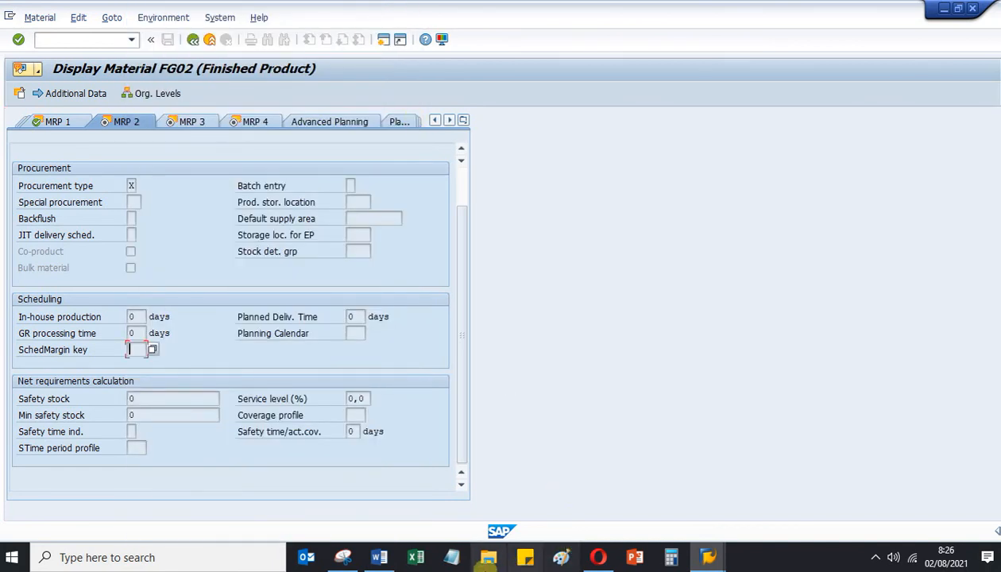
- Check the plant parameter list in the Word script again and return to the Floats for Scheduling overview in SAP
{"action": "mouse_move", "coordinate": [379, 558]}
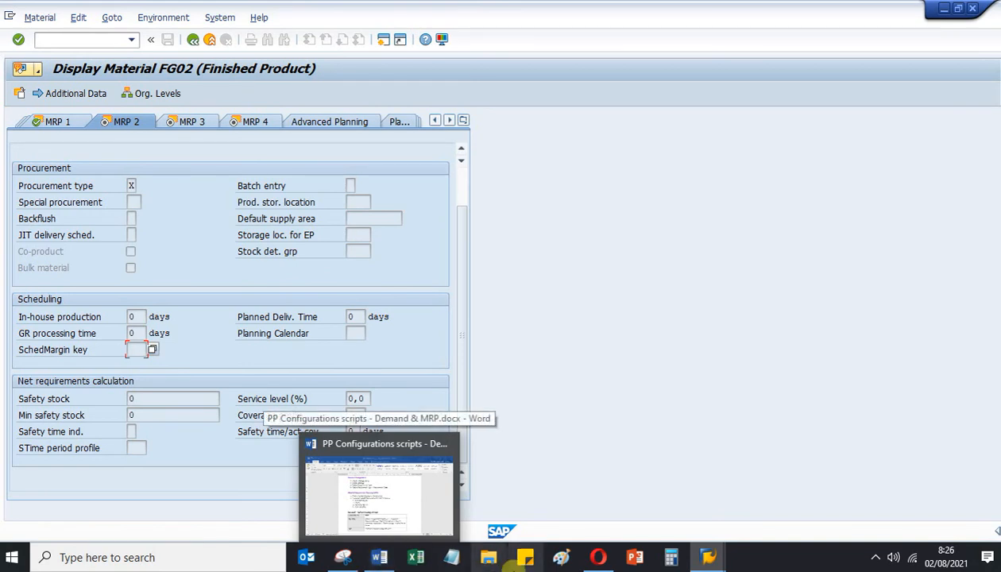
{"action": "left_click", "coordinate": [398, 504]}
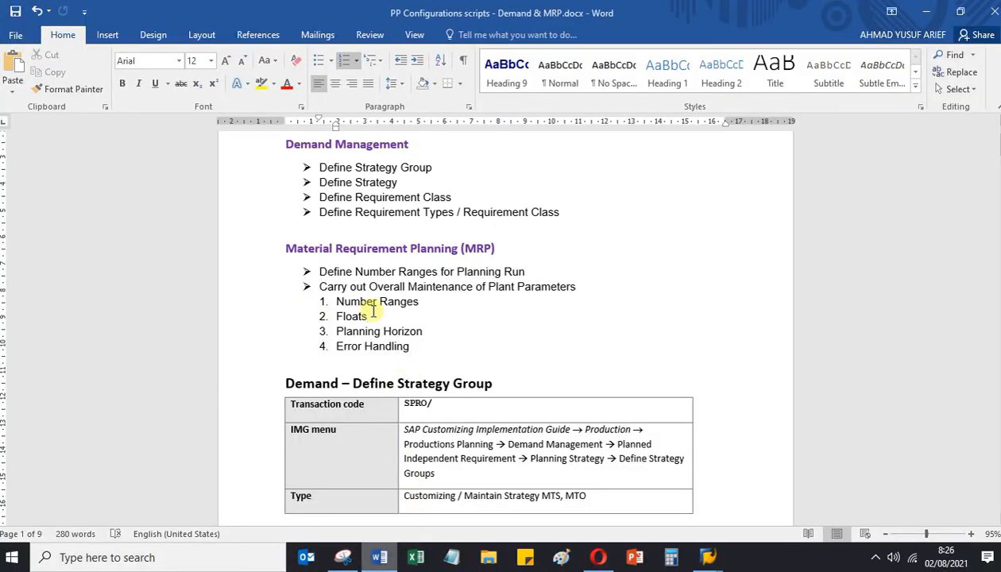
{"action": "mouse_move", "coordinate": [707, 547]}
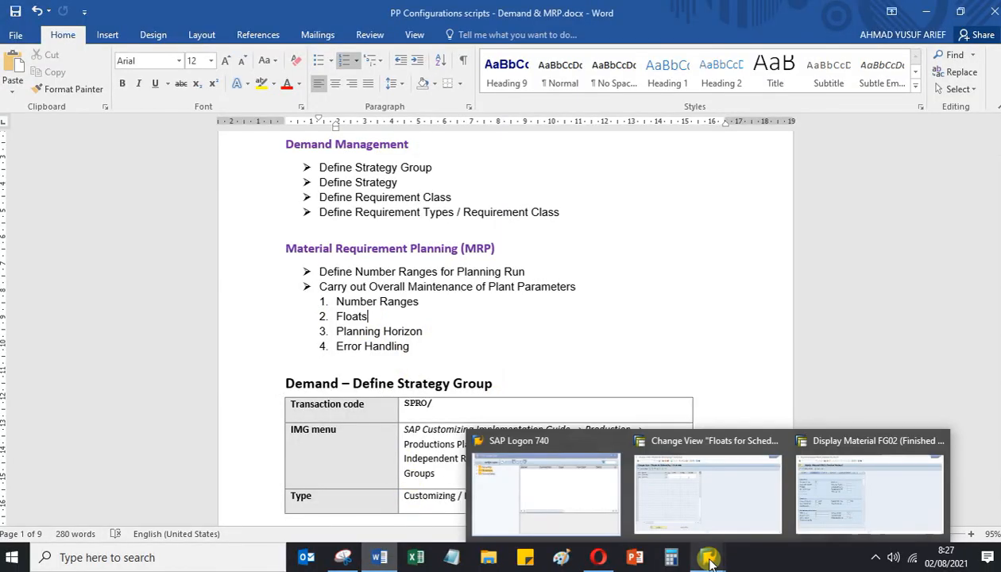
{"action": "left_click", "coordinate": [855, 484]}
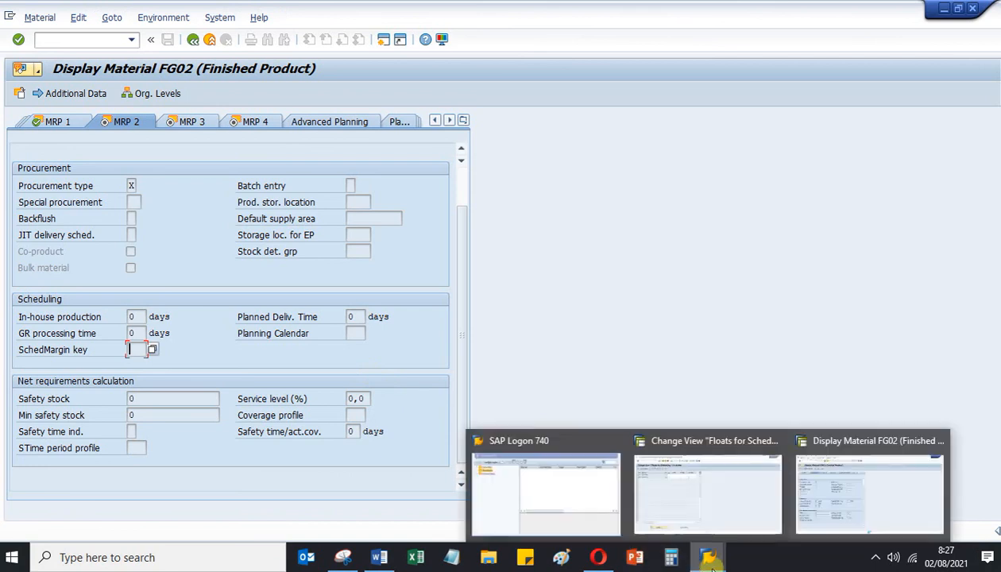
{"action": "left_click", "coordinate": [688, 509]}
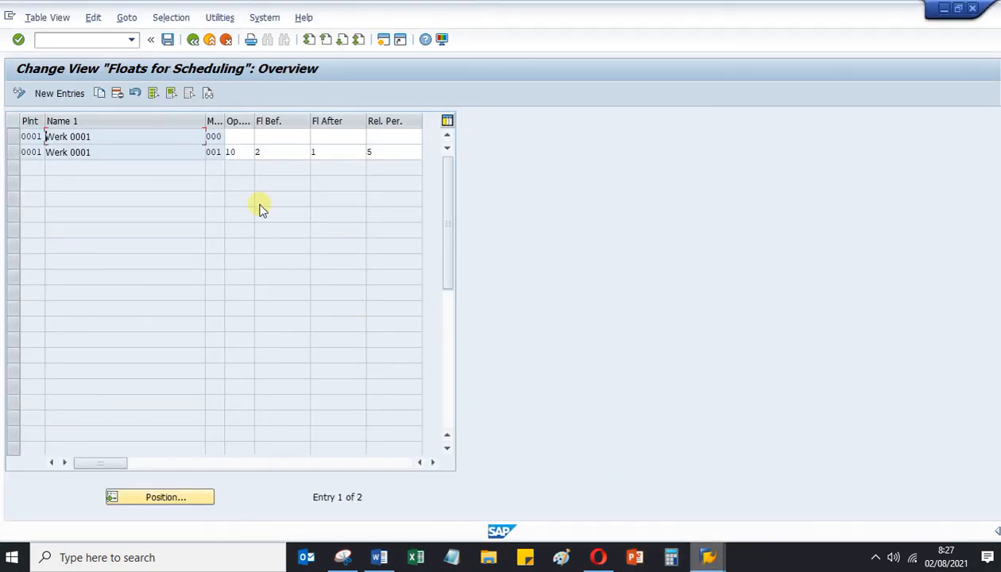
- Return from the floats to the plant parameters, open the Planning Horizon setting for plant 0001 and examine its value
{"action": "left_click", "coordinate": [191, 39]}
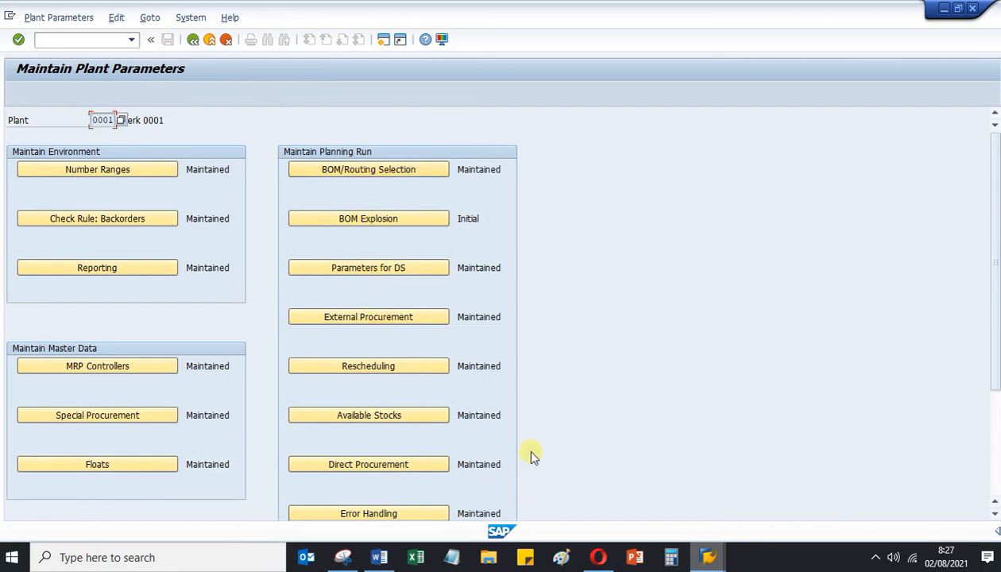
{"action": "scroll", "coordinate": [524, 445], "scroll_direction": "down", "scroll_amount": 1}
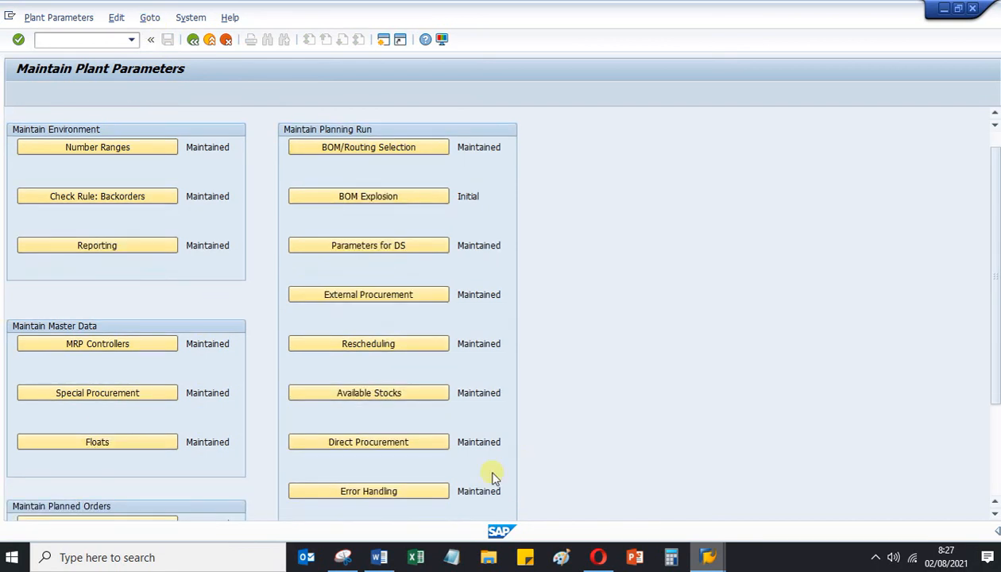
{"action": "left_click", "coordinate": [150, 17]}
{"action": "mouse_move", "coordinate": [116, 17]}
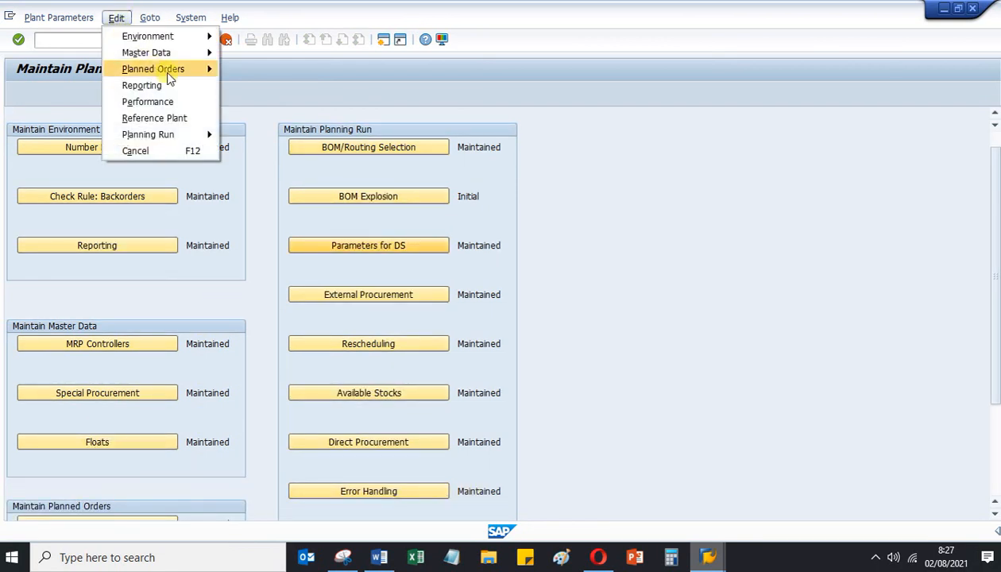
{"action": "mouse_move", "coordinate": [169, 73]}
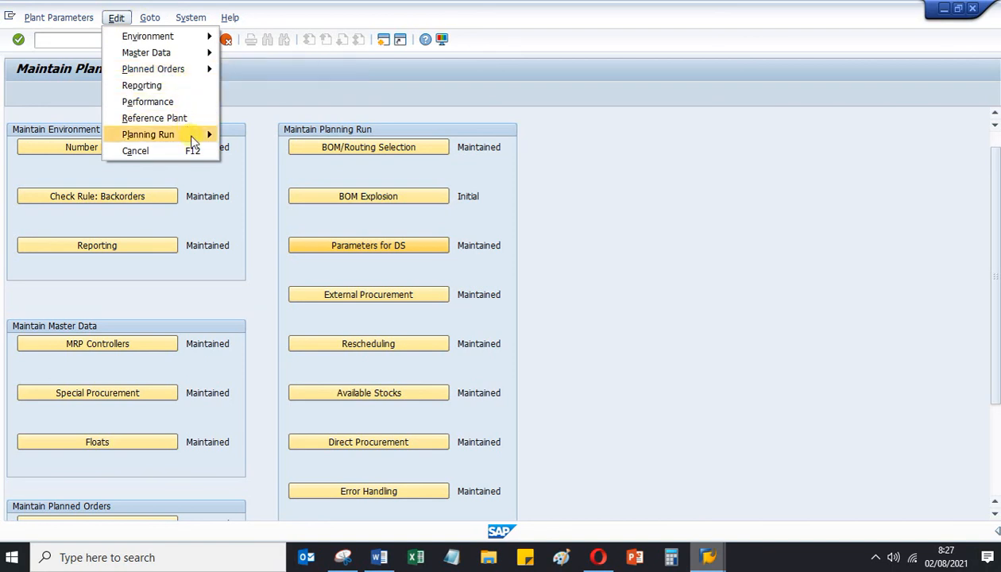
{"action": "mouse_move", "coordinate": [192, 139]}
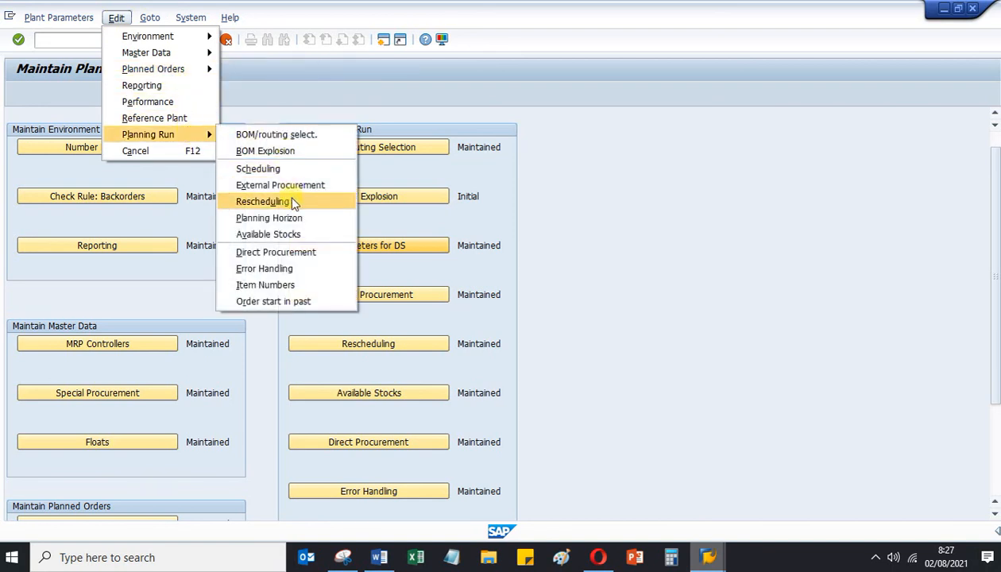
{"action": "left_click", "coordinate": [290, 220]}
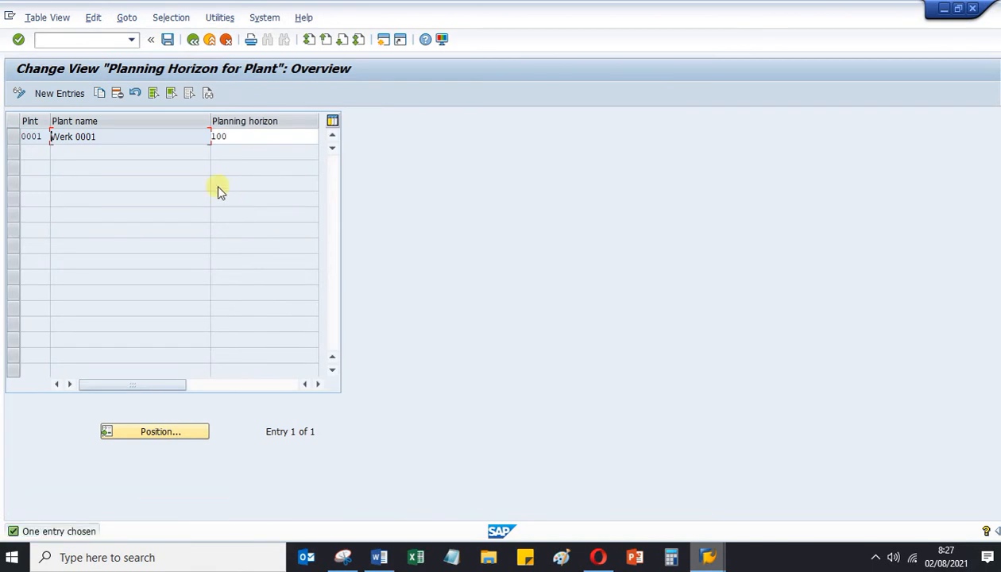
{"action": "left_click", "coordinate": [259, 135]}
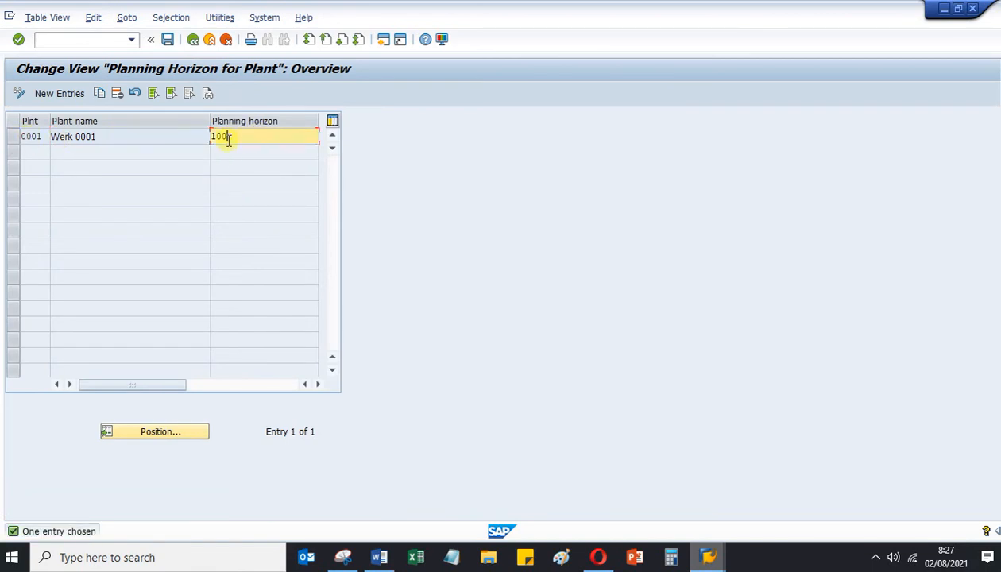
{"action": "left_click_drag", "start_coordinate": [234, 136], "coordinate": [188, 138]}
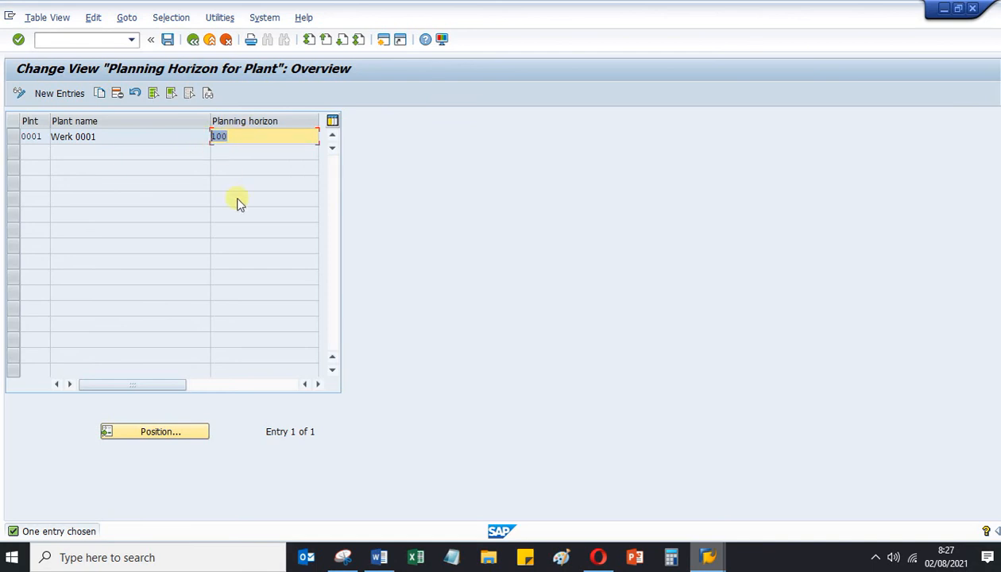
- Open the MRP Run transaction in a new session, look up the available processing keys and close the value list
{"action": "left_click", "coordinate": [74, 39]}
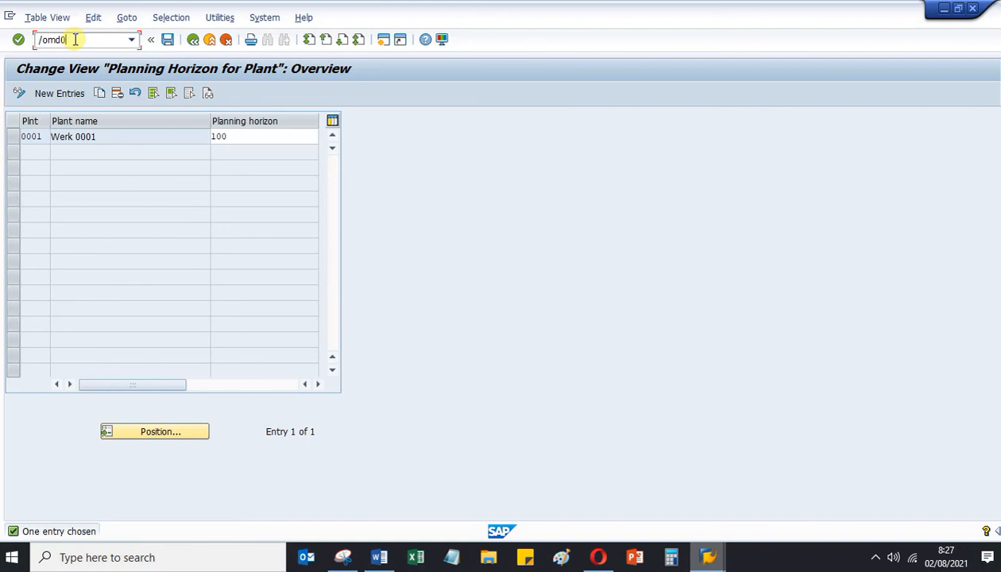
{"action": "key", "text": "Return"}
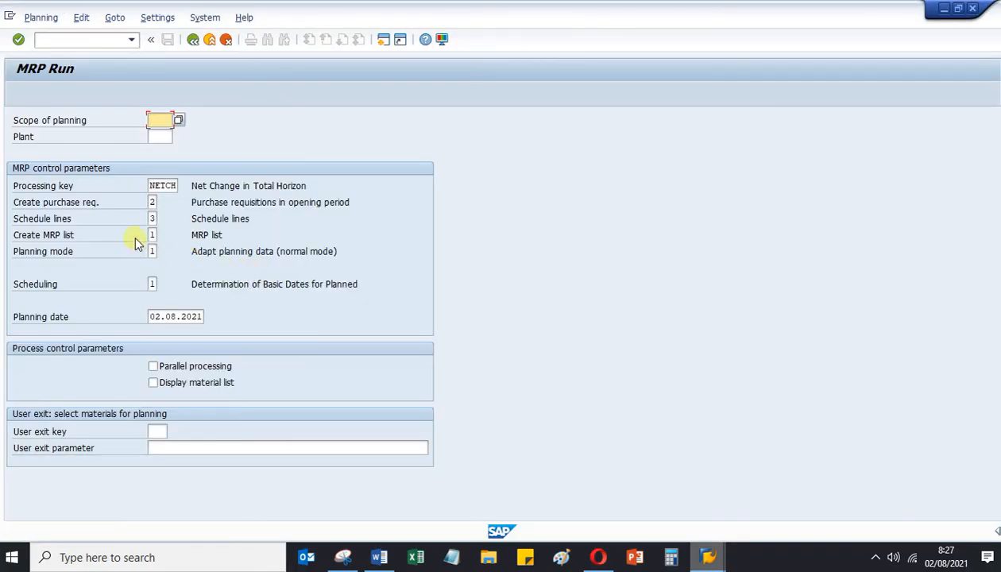
{"action": "left_click", "coordinate": [169, 187]}
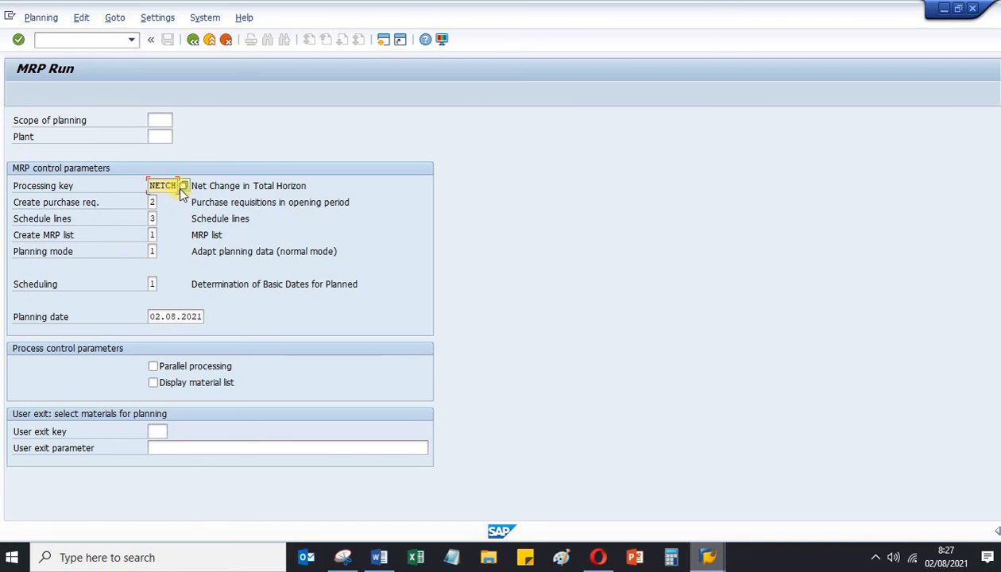
{"action": "left_click", "coordinate": [163, 120]}
{"action": "left_click", "coordinate": [163, 186]}
{"action": "left_click", "coordinate": [178, 185]}
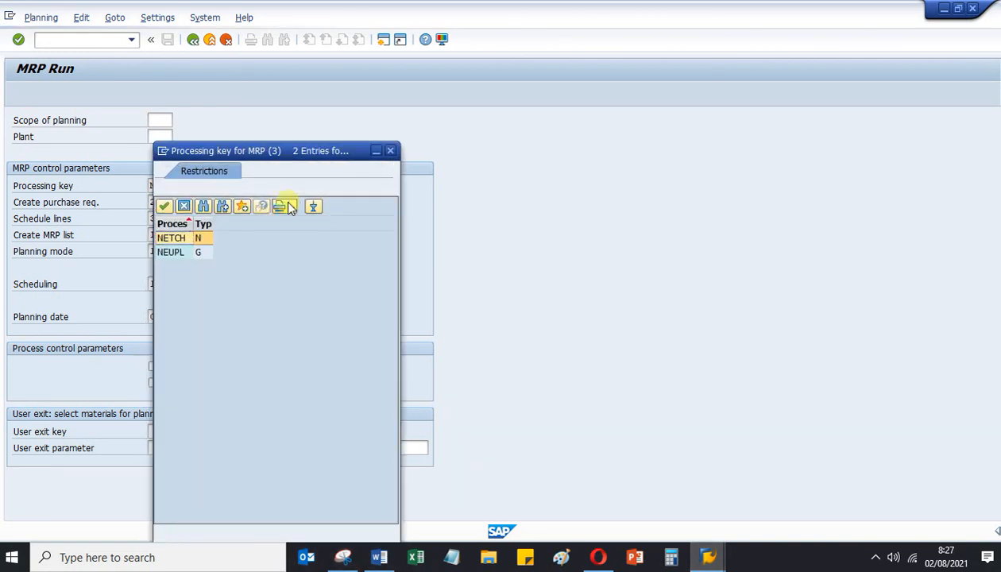
{"action": "left_click", "coordinate": [390, 150]}
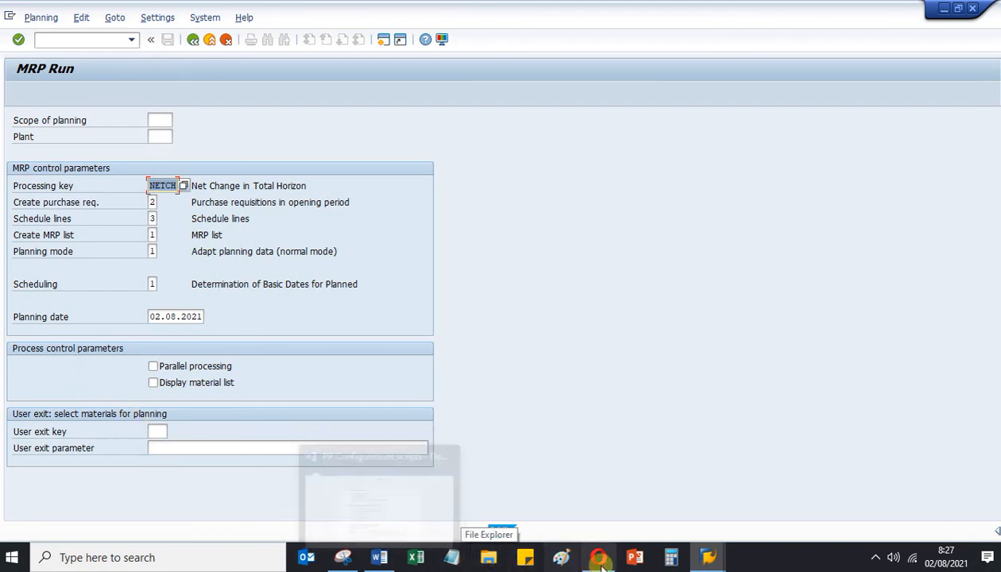
- Check the FG02 material display and the plant parameter list in the Word script, and return to the MRP Run session in SAP
{"action": "mouse_move", "coordinate": [708, 556]}
{"action": "left_click", "coordinate": [768, 516]}
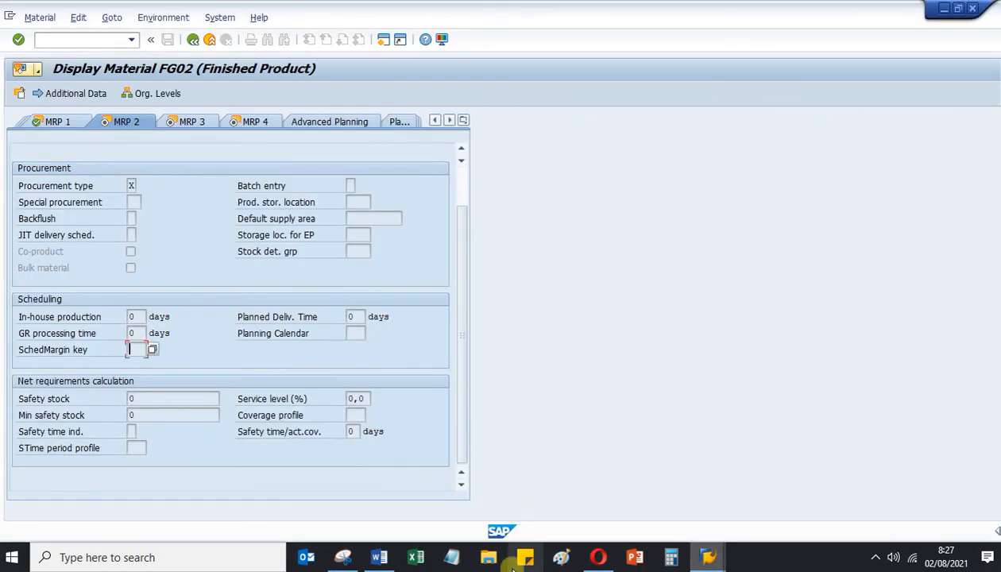
{"action": "left_click", "coordinate": [394, 510]}
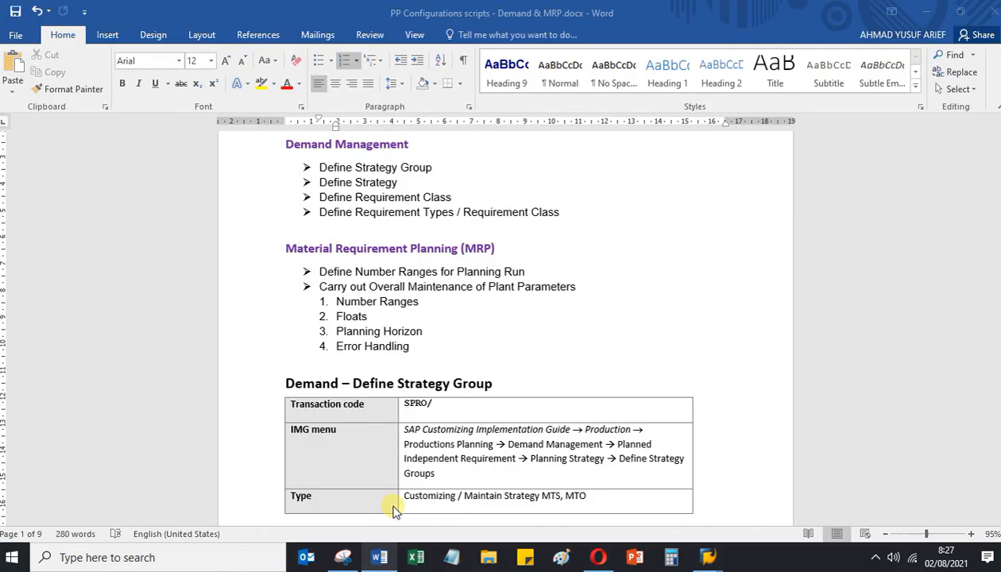
{"action": "mouse_move", "coordinate": [708, 556]}
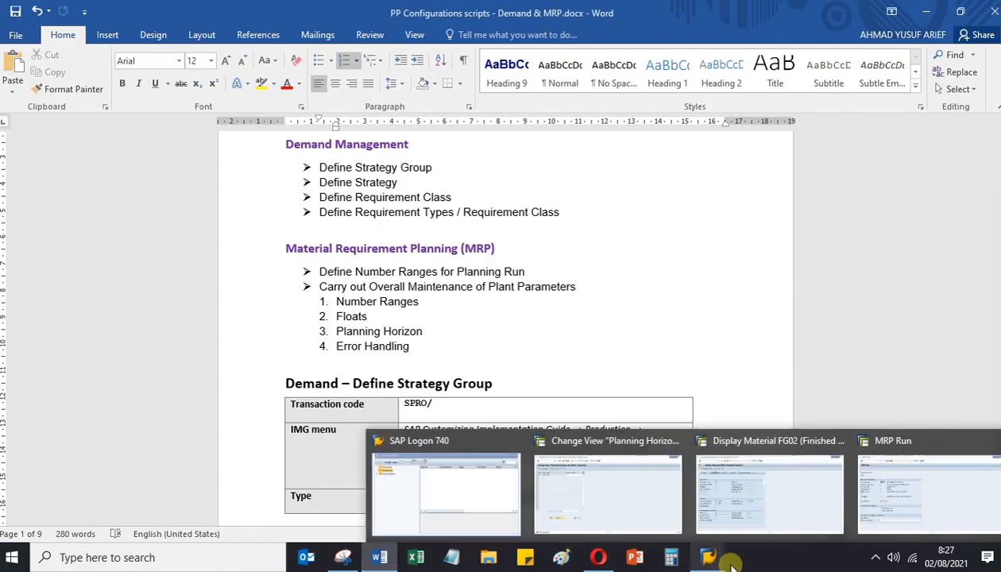
{"action": "left_click", "coordinate": [869, 479]}
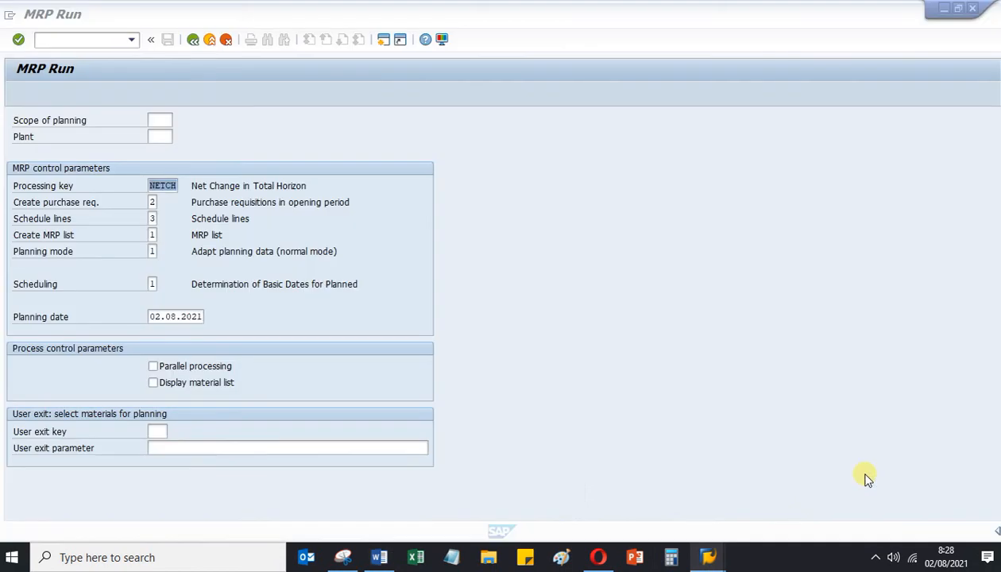
- Examine the processing key's description, review the list of alternative processing keys again and close it
{"action": "left_click", "coordinate": [243, 185]}
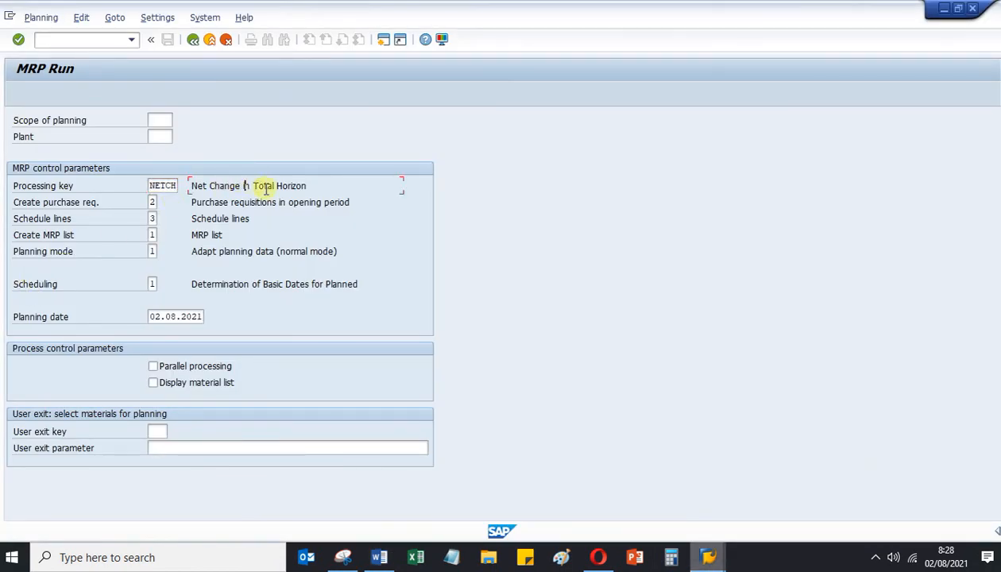
{"action": "left_click", "coordinate": [175, 187]}
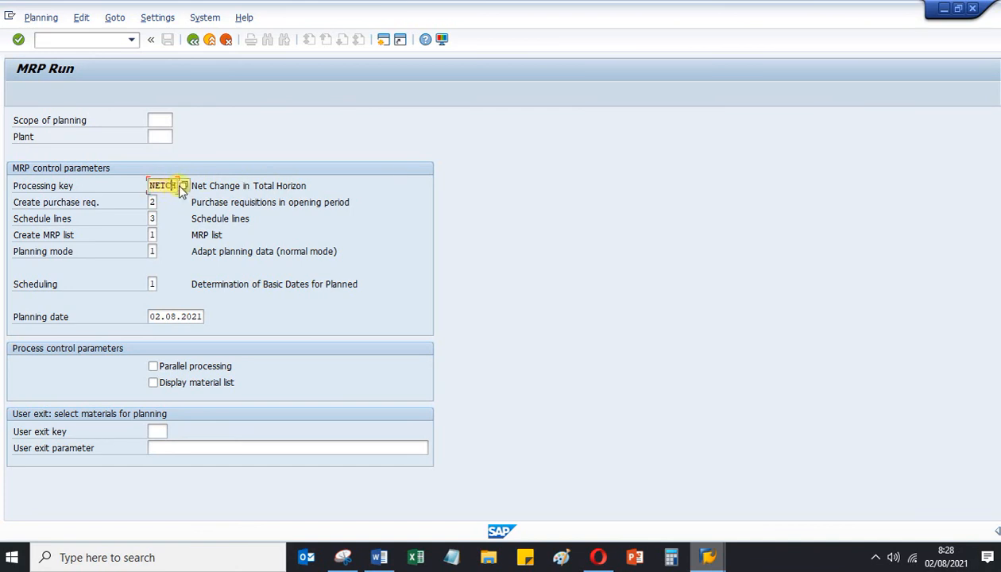
{"action": "left_click", "coordinate": [182, 187]}
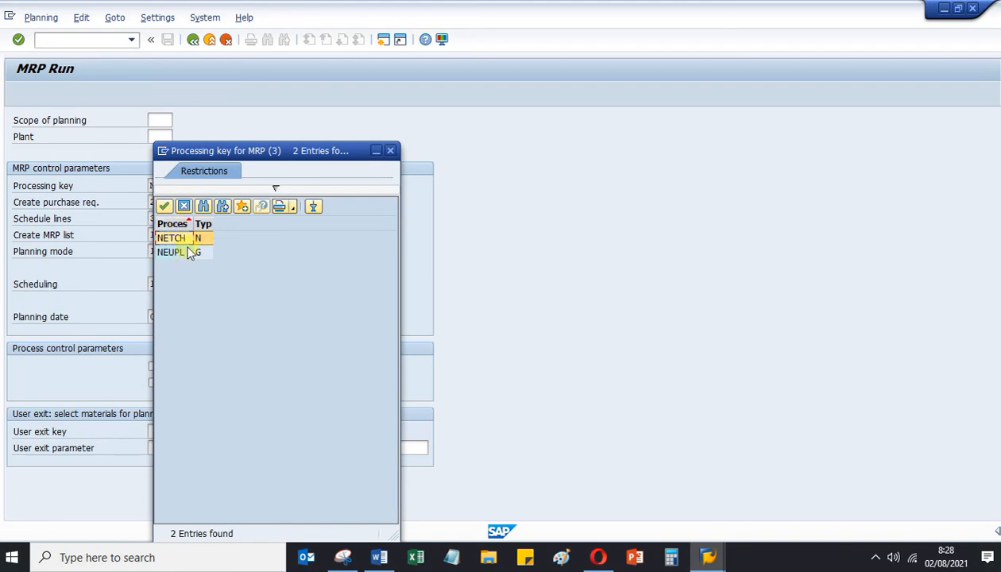
{"action": "left_click", "coordinate": [390, 151]}
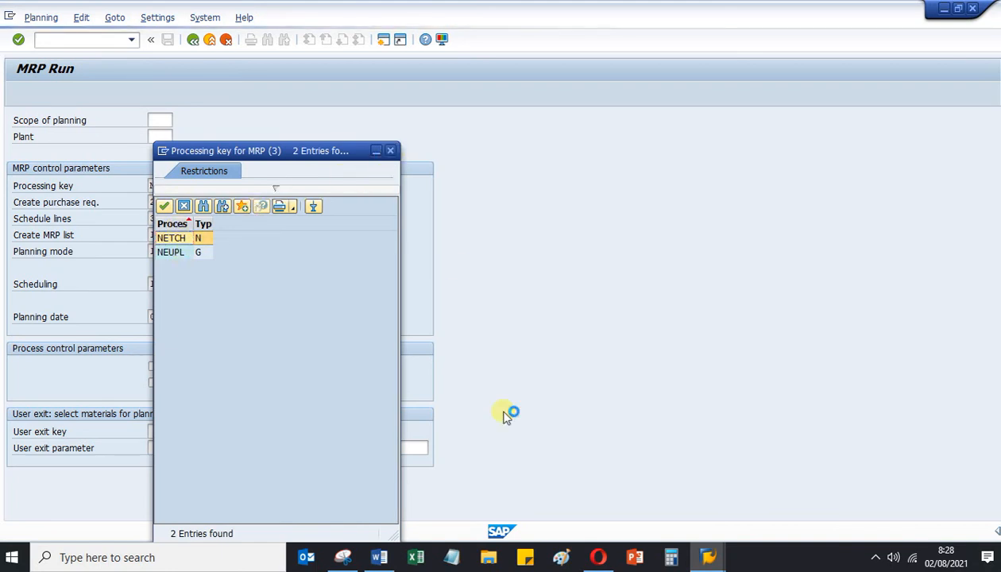
- Consult the Word script's plant parameter list again and look through the open MRP Run and material FG02 sessions in SAP
{"action": "mouse_move", "coordinate": [602, 560]}
{"action": "mouse_move", "coordinate": [706, 552]}
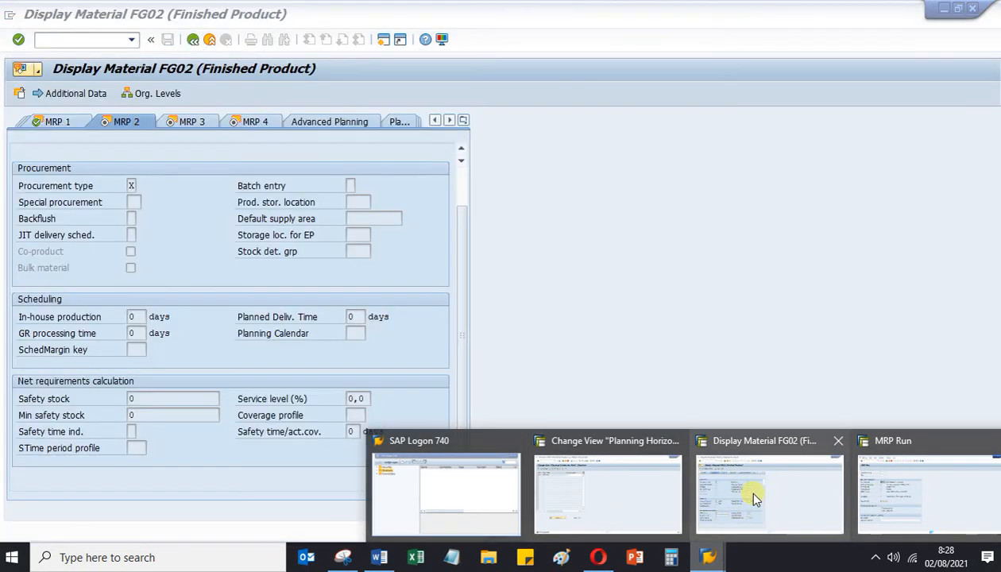
{"action": "left_click", "coordinate": [382, 557]}
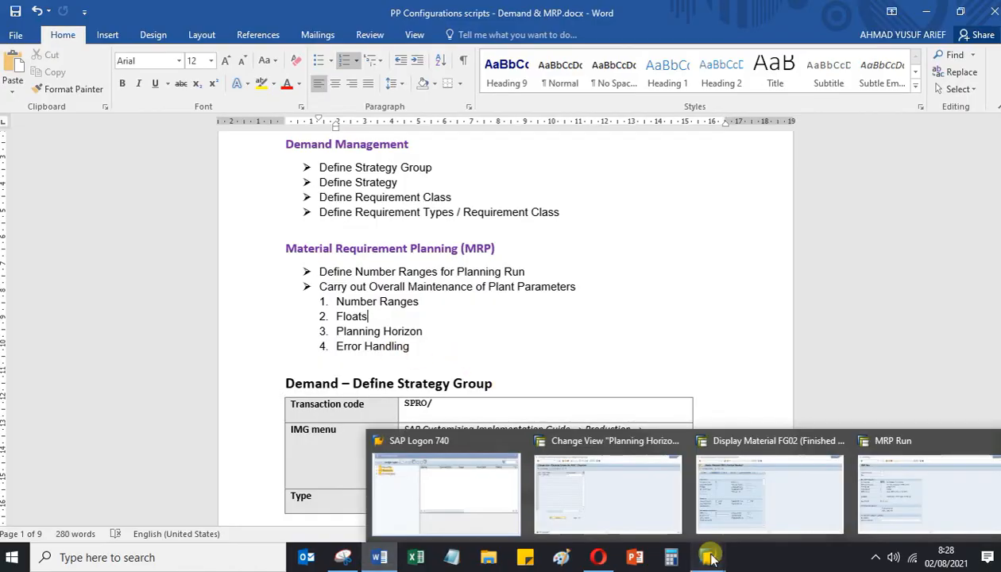
{"action": "left_click", "coordinate": [938, 492]}
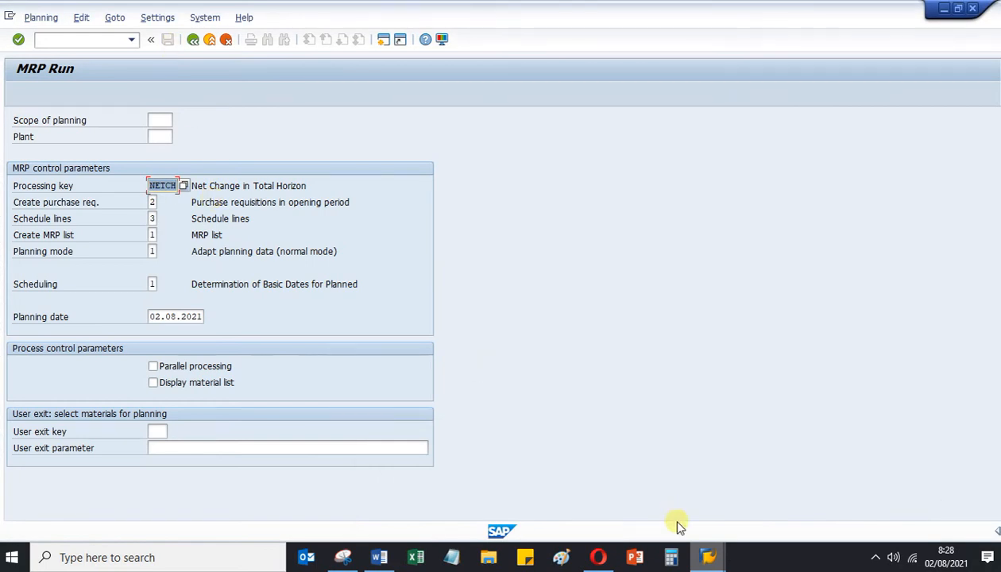
{"action": "left_click", "coordinate": [764, 476]}
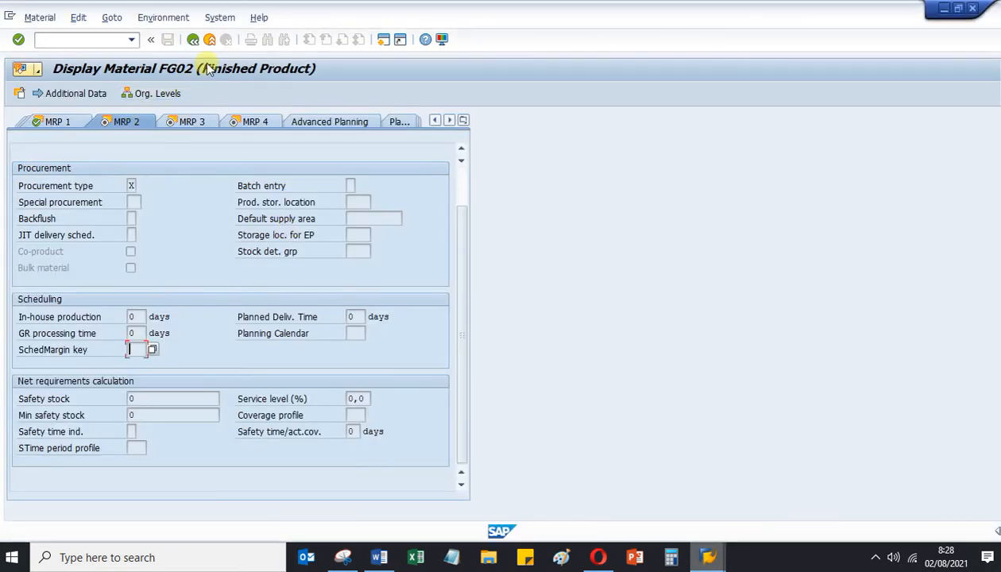
- Go back to the plant parameters, open Error Handling for plant 0001 and examine the maximum number of proposals
{"action": "left_click", "coordinate": [608, 493]}
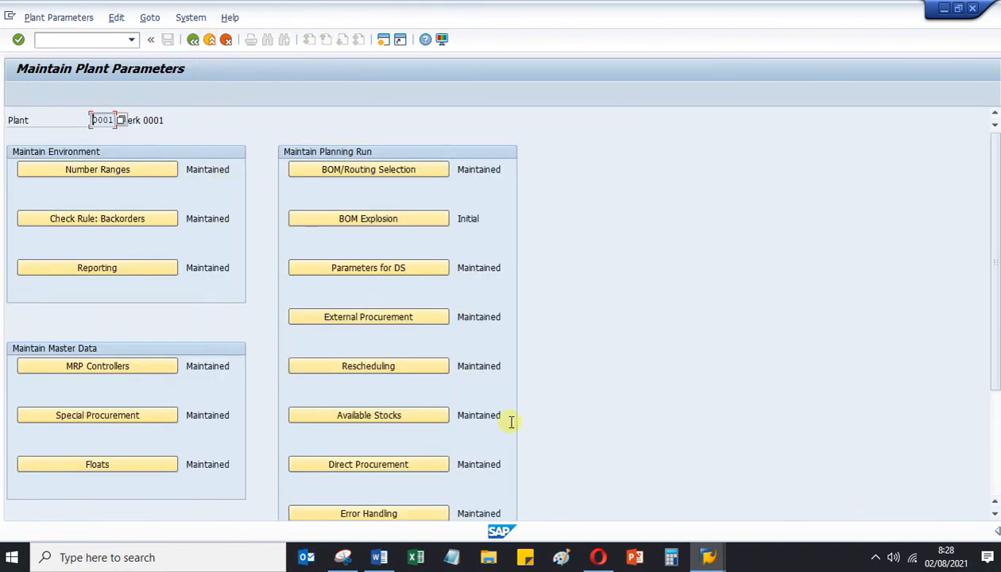
{"action": "scroll", "coordinate": [536, 486], "scroll_direction": "down", "scroll_amount": 1}
{"action": "left_click", "coordinate": [350, 470]}
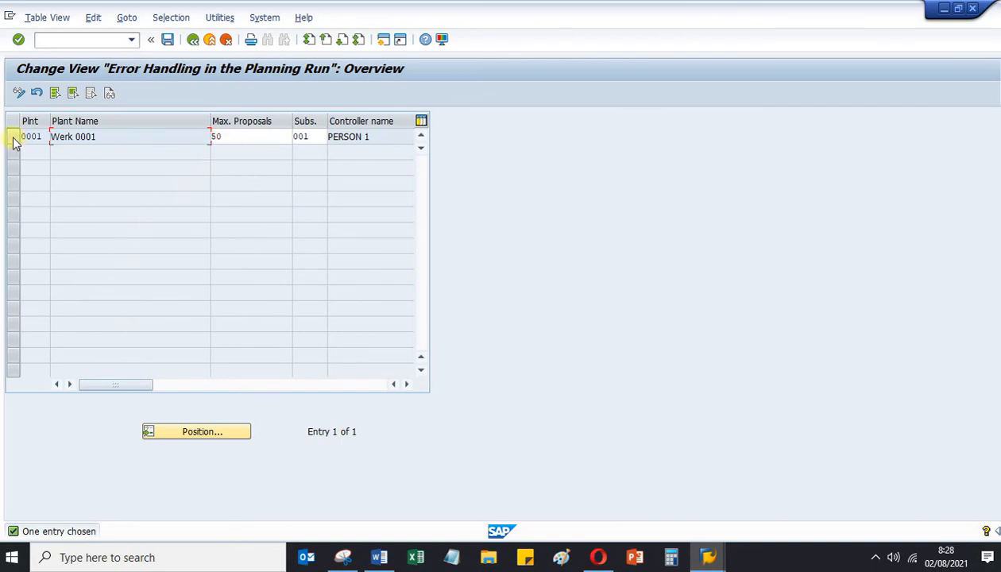
{"action": "left_click", "coordinate": [266, 137]}
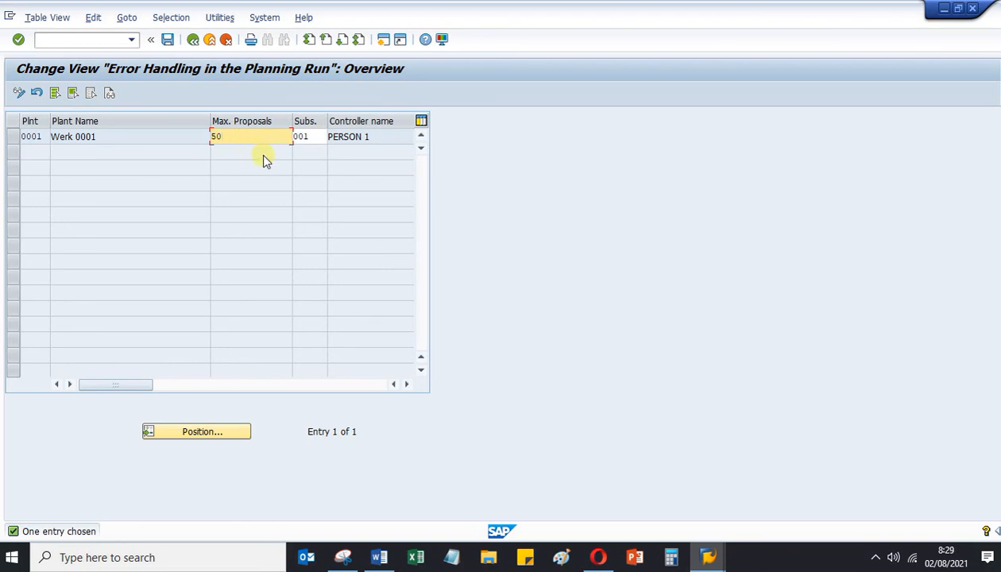
{"action": "mouse_move", "coordinate": [711, 558]}
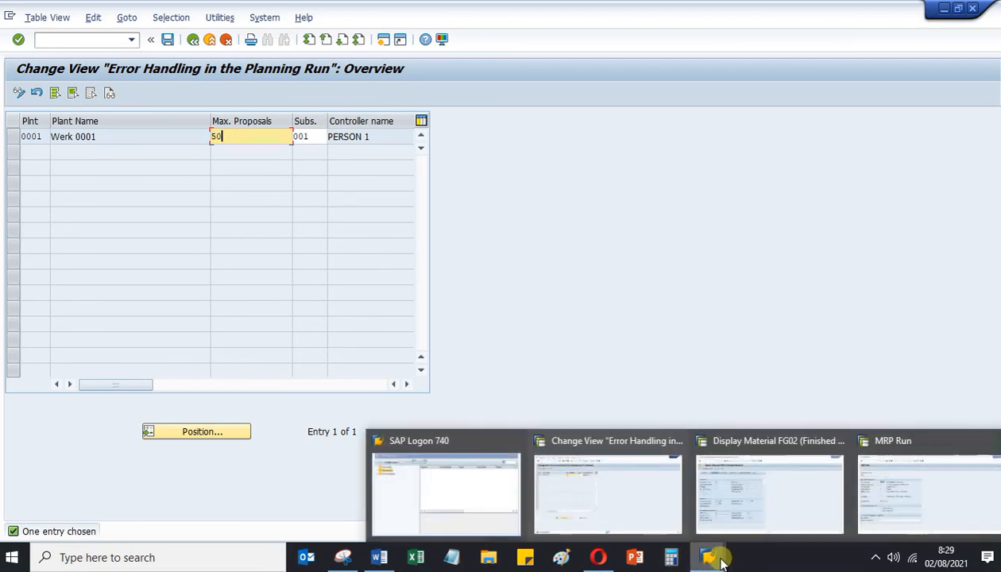
{"action": "mouse_move", "coordinate": [745, 497]}
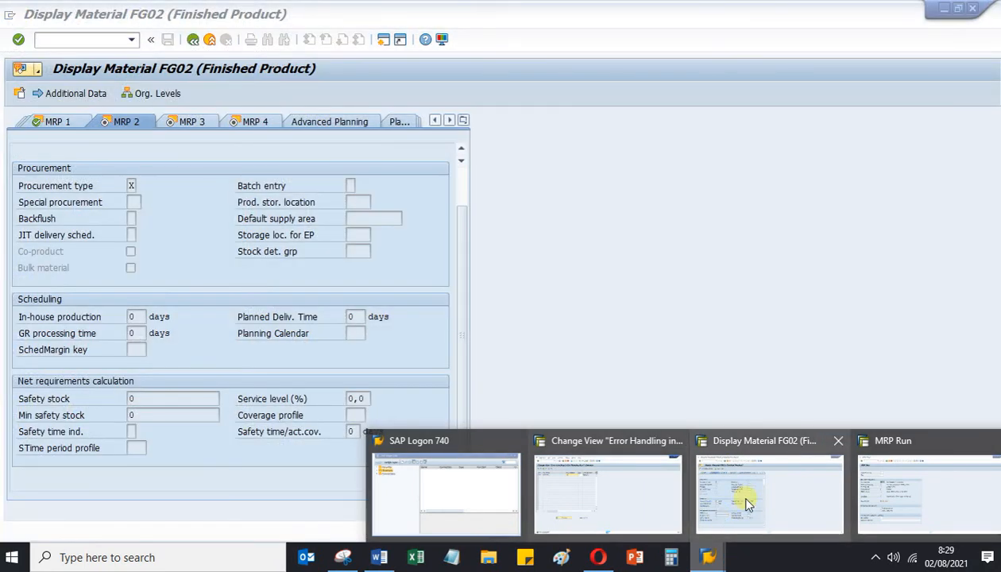
- Leave the plant parameter maintenance, return to the implementation guide and expand MRP Groups under Material Requirements Planning
{"action": "left_click", "coordinate": [192, 40]}
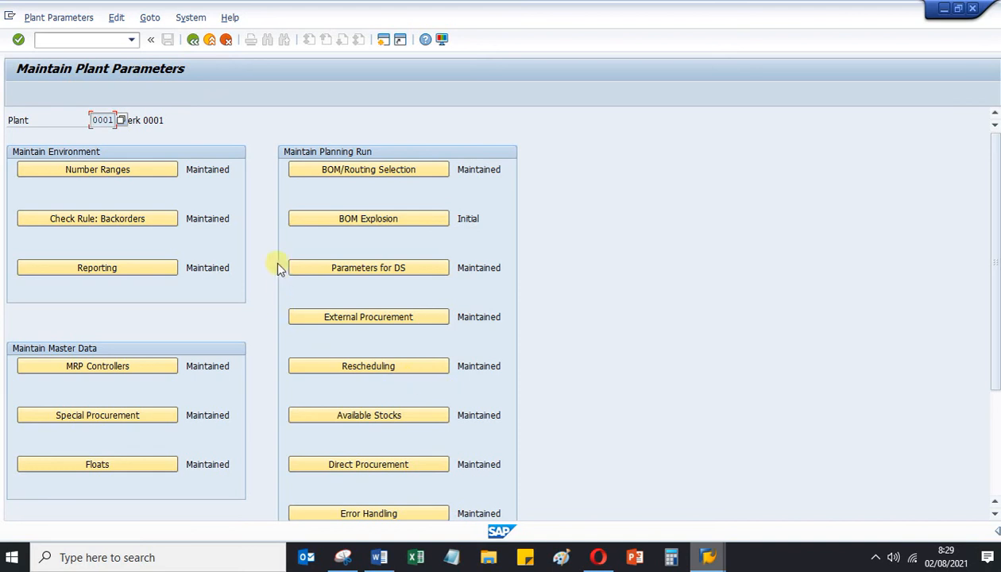
{"action": "left_click", "coordinate": [193, 41]}
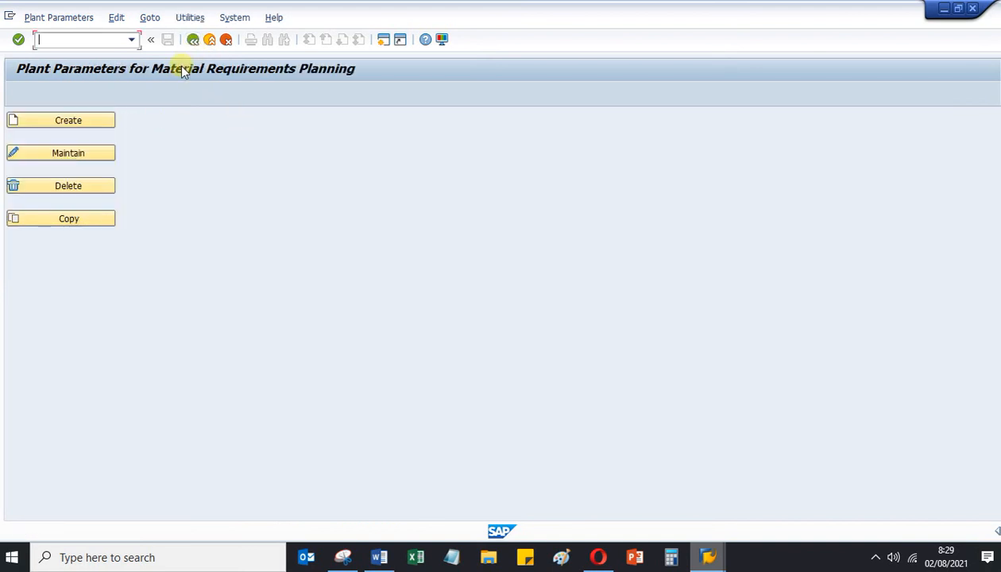
{"action": "left_click", "coordinate": [192, 42]}
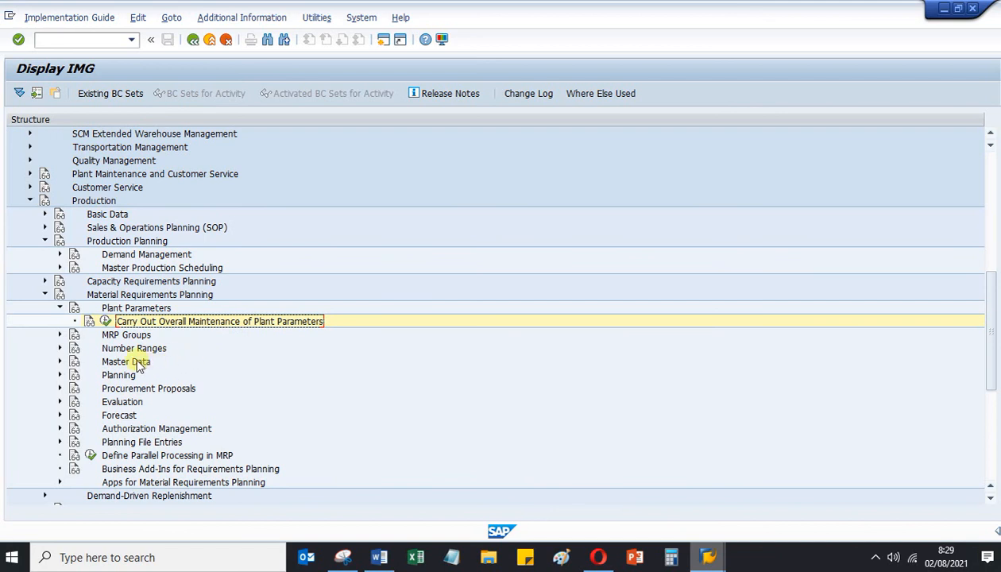
{"action": "left_click", "coordinate": [108, 336]}
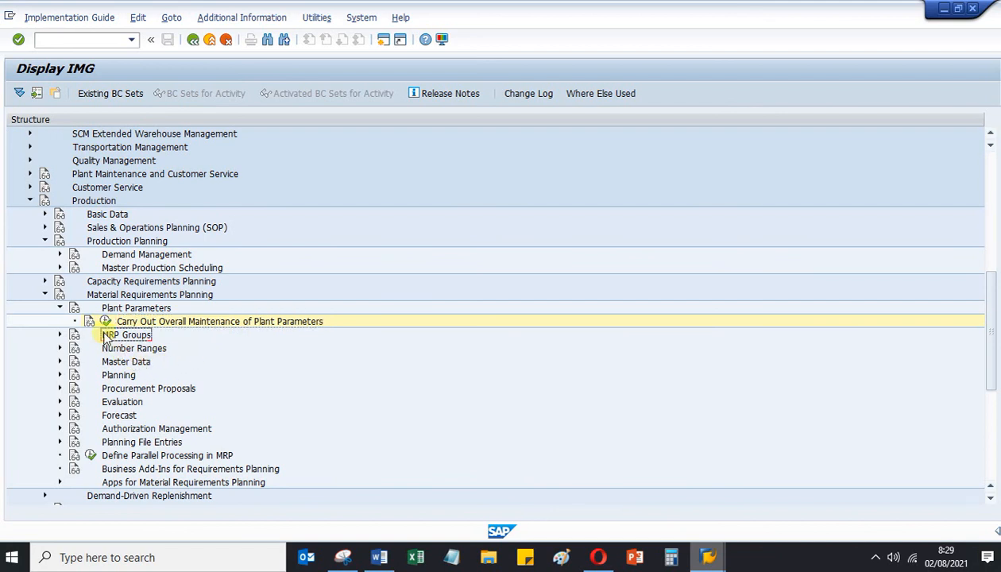
{"action": "left_click", "coordinate": [61, 335]}
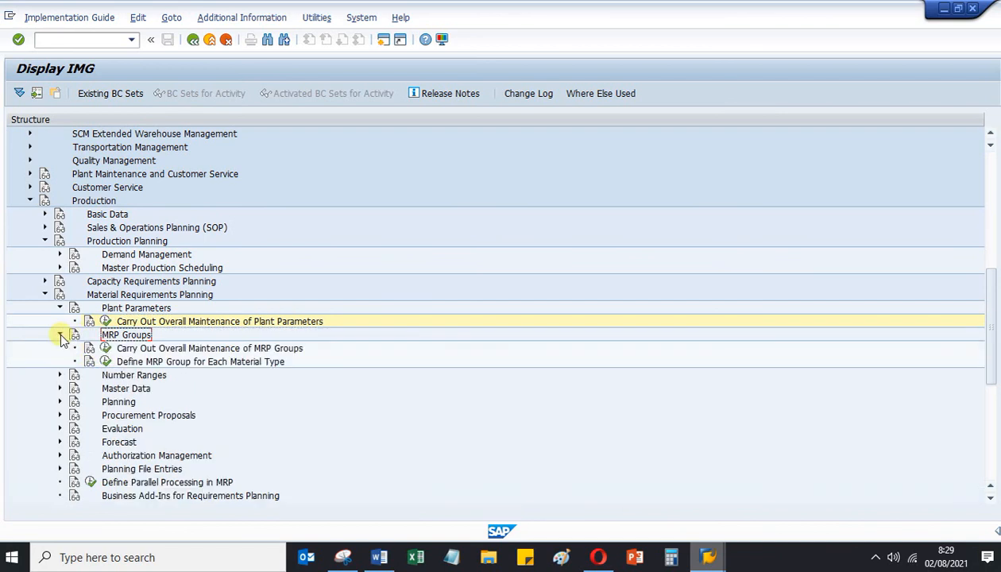
- Open the overall maintenance of MRP groups for plant 0001, review the MRP groups available to maintain, and return to the implementation guide
{"action": "left_click", "coordinate": [106, 350]}
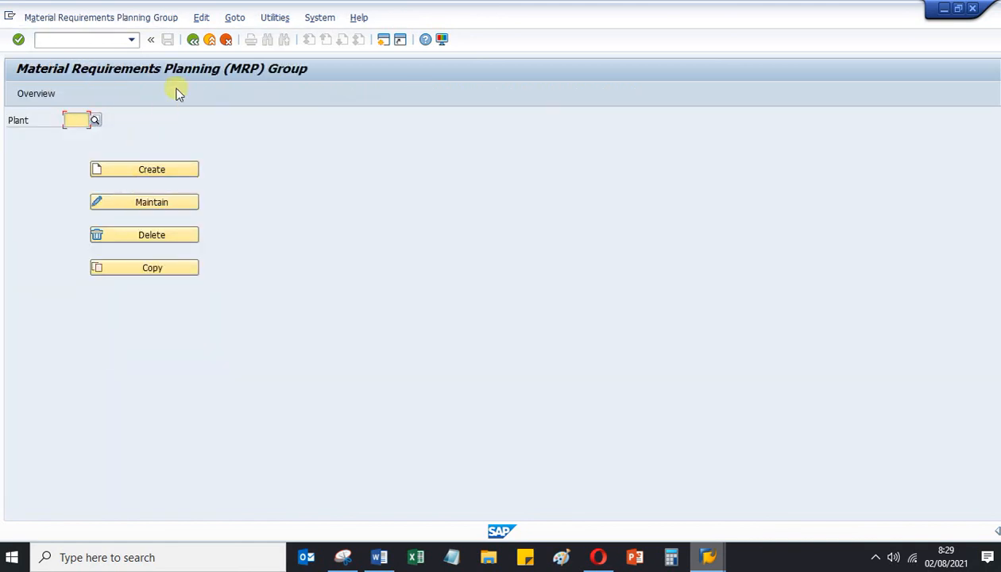
{"action": "type", "text": "0001"}
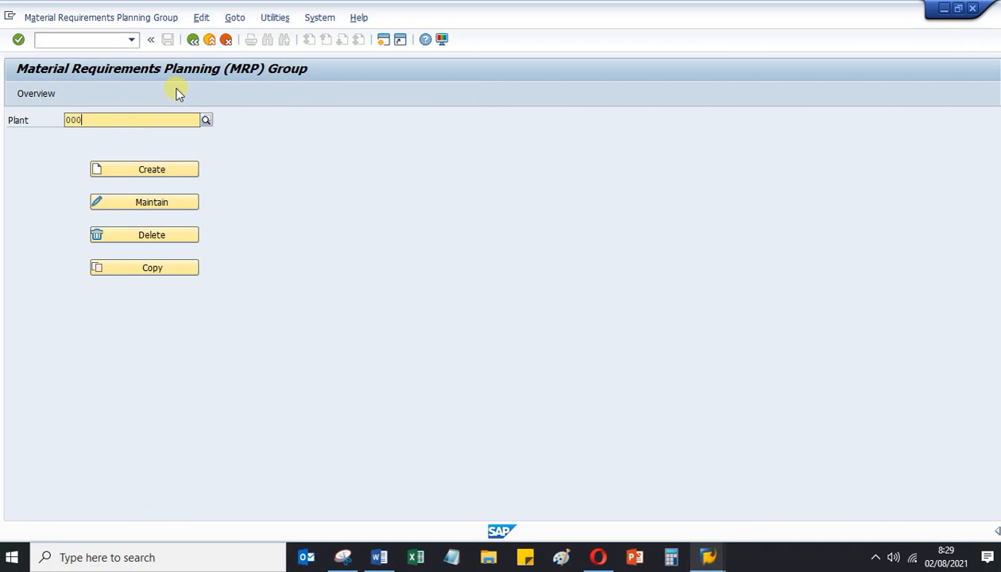
{"action": "key", "text": "Return"}
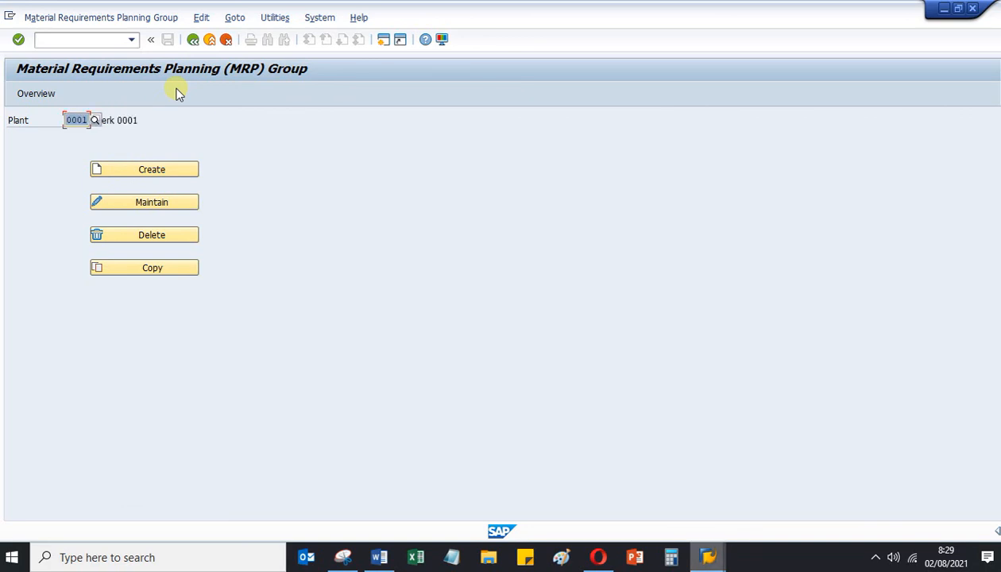
{"action": "left_click", "coordinate": [157, 200]}
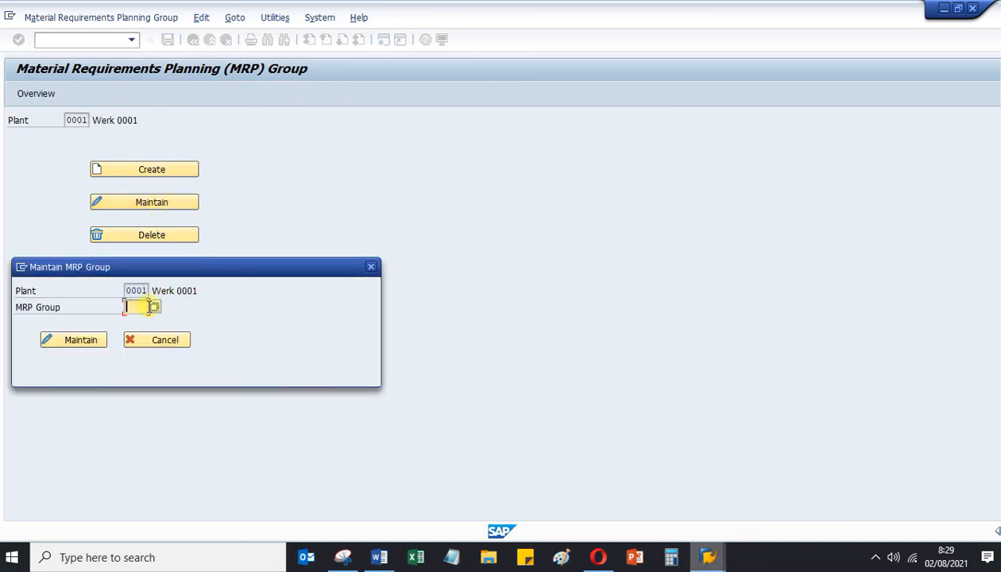
{"action": "left_click", "coordinate": [156, 306]}
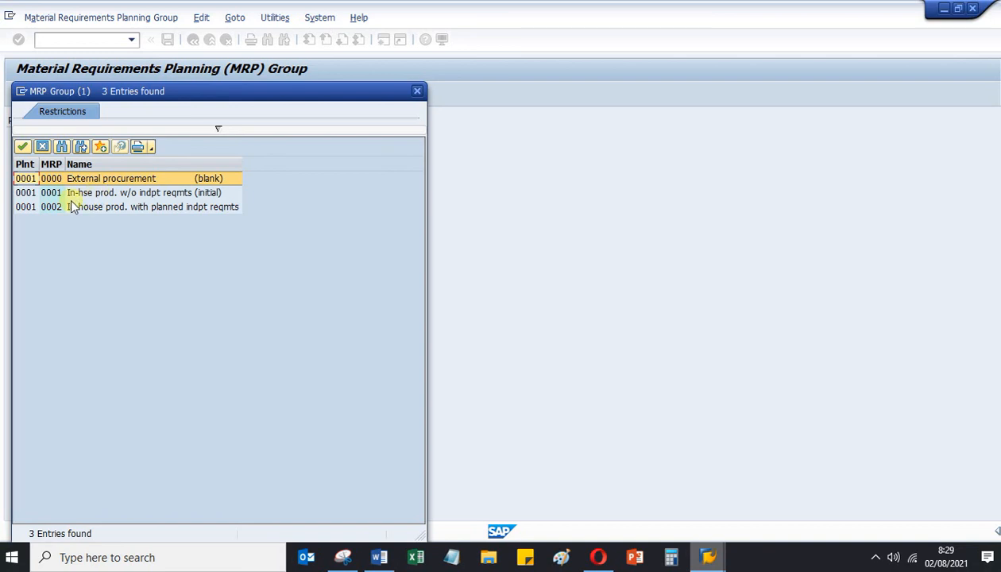
{"action": "left_click", "coordinate": [418, 93]}
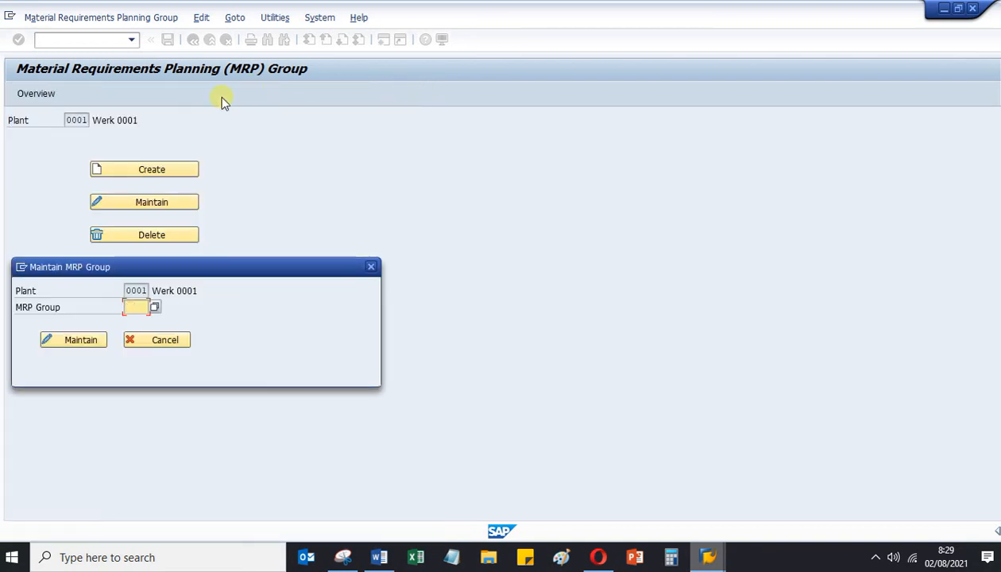
{"action": "left_click", "coordinate": [173, 341]}
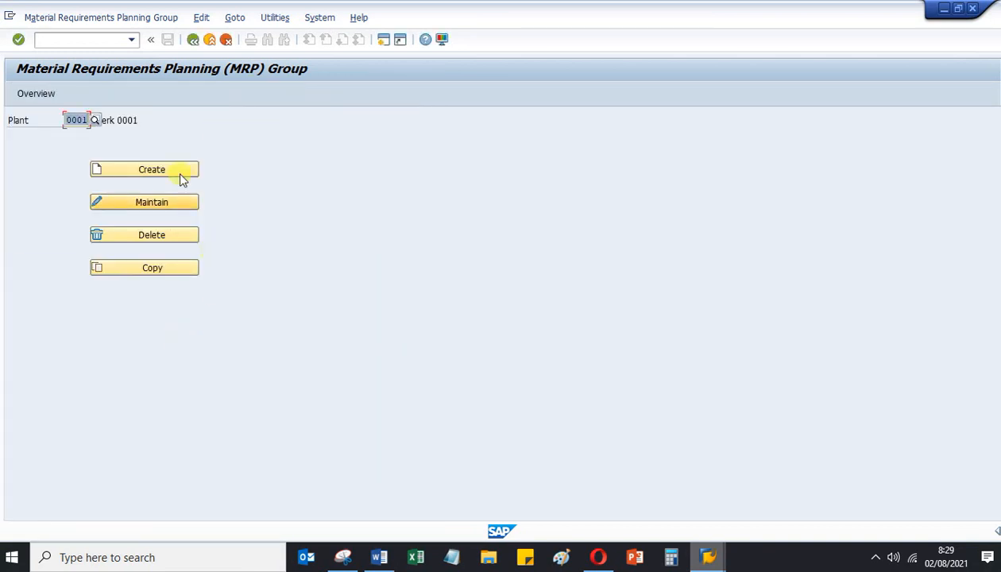
{"action": "left_click", "coordinate": [192, 40]}
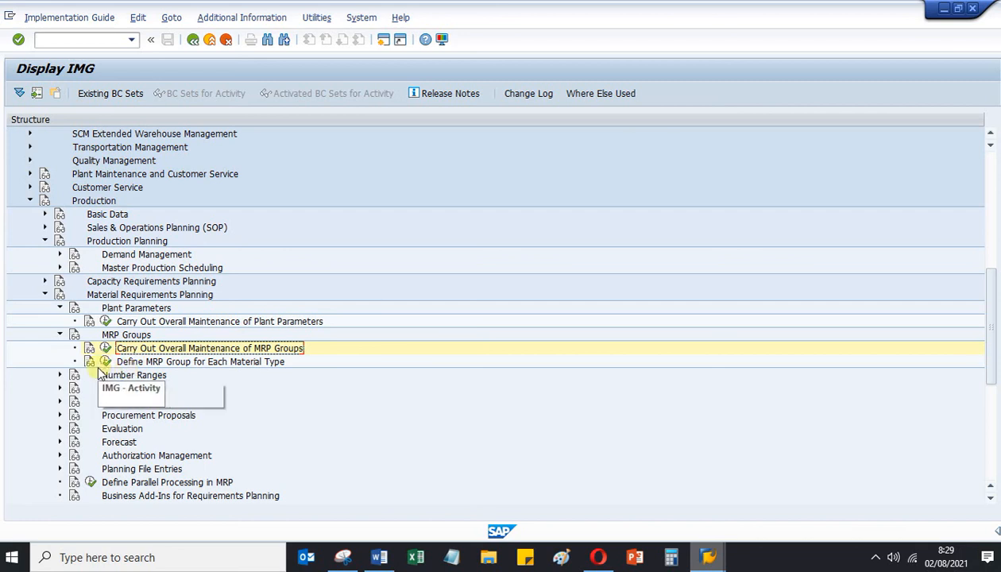
- Collapse MRP Groups and look through the activities under Master Data and Planning in Material Requirements Planning, collapsing each again
{"action": "left_click", "coordinate": [60, 335]}
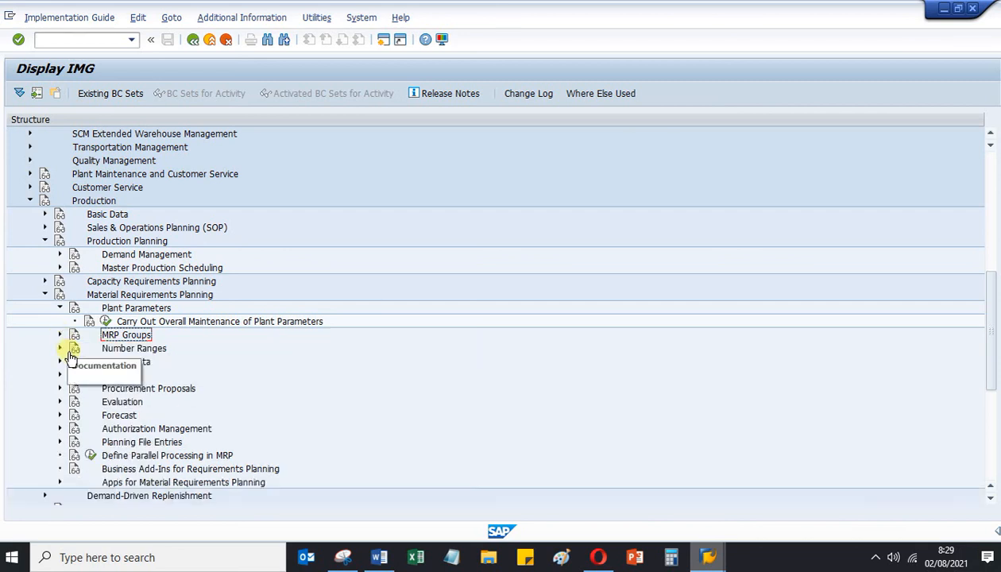
{"action": "left_click", "coordinate": [94, 361]}
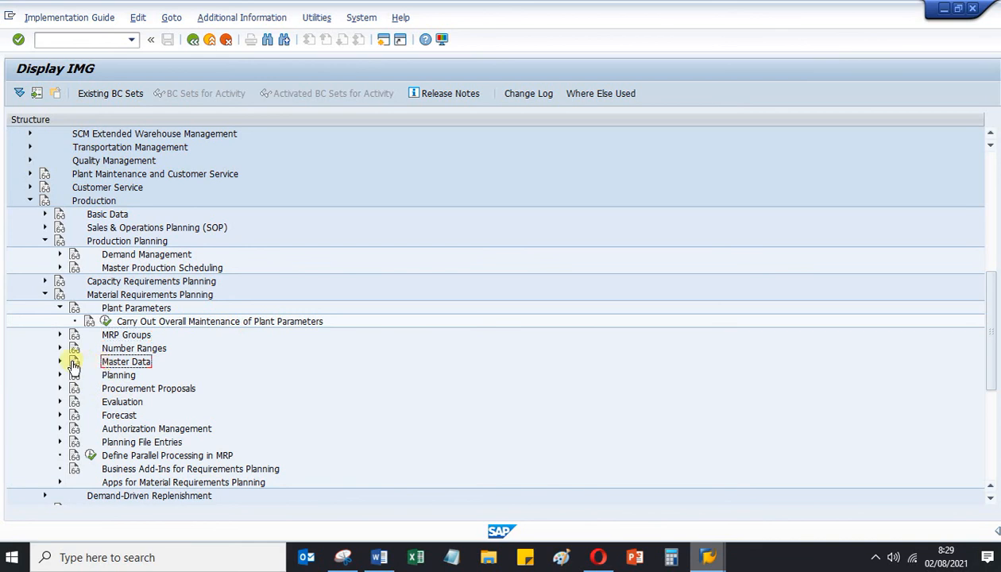
{"action": "left_click", "coordinate": [60, 361]}
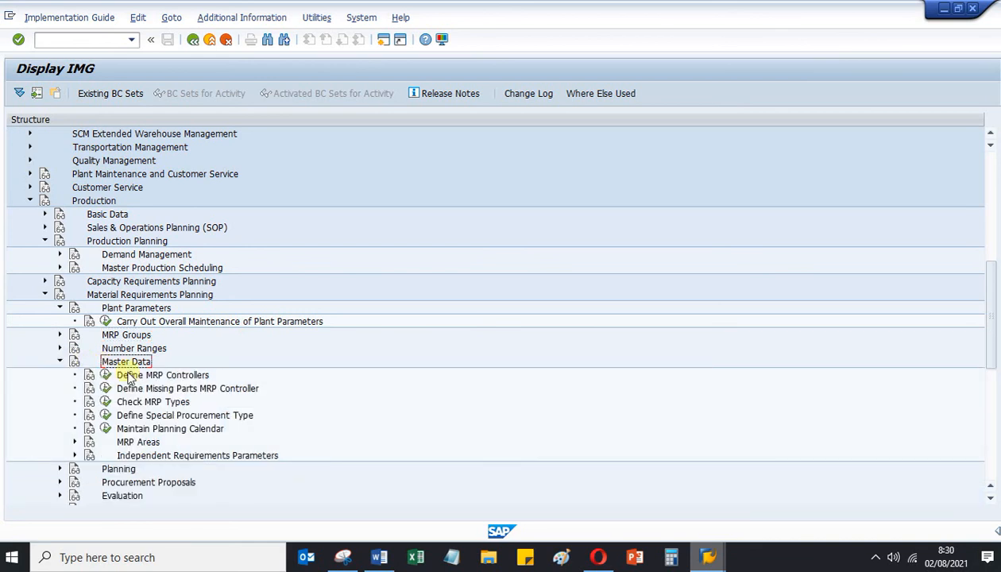
{"action": "left_click", "coordinate": [59, 362]}
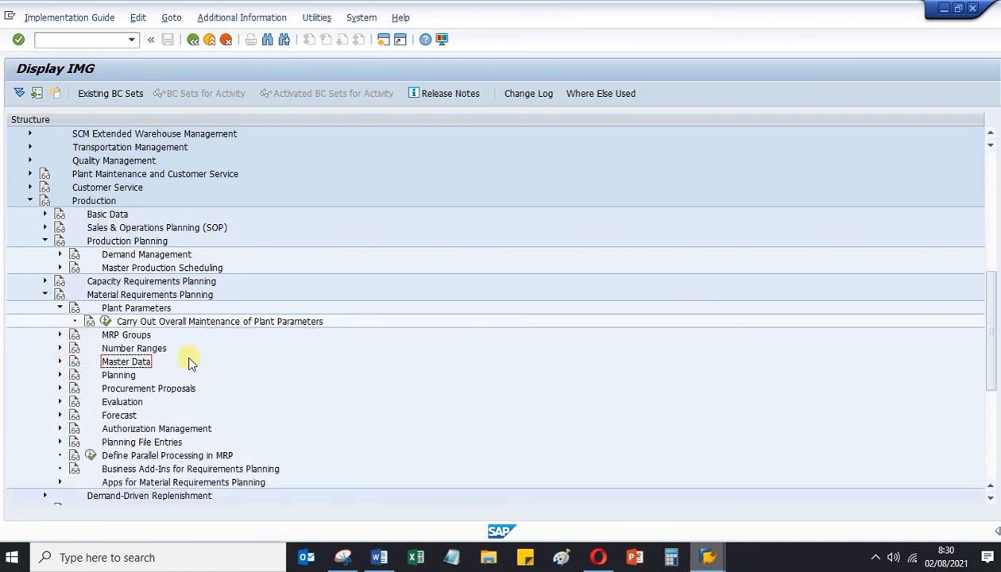
{"action": "left_click", "coordinate": [60, 374]}
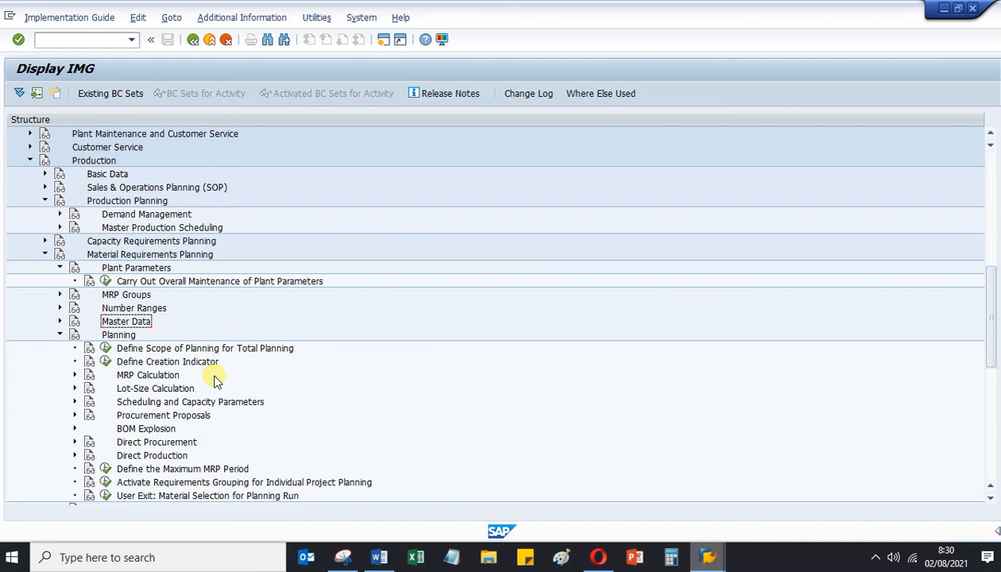
{"action": "left_click", "coordinate": [61, 335]}
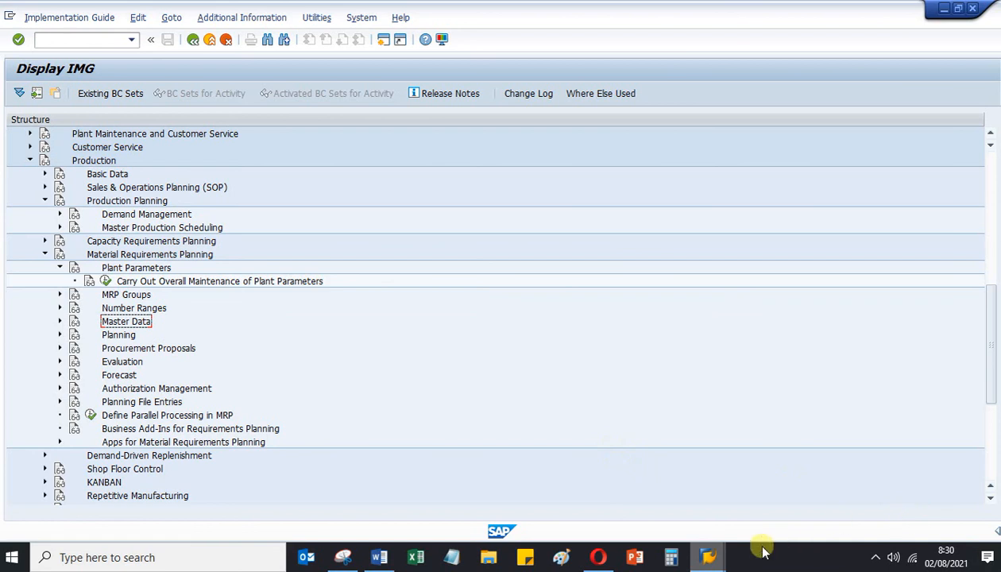
- Switch to the PP Configurations script in Word and review its Demand Management and MRP topic lists
{"action": "mouse_move", "coordinate": [395, 558]}
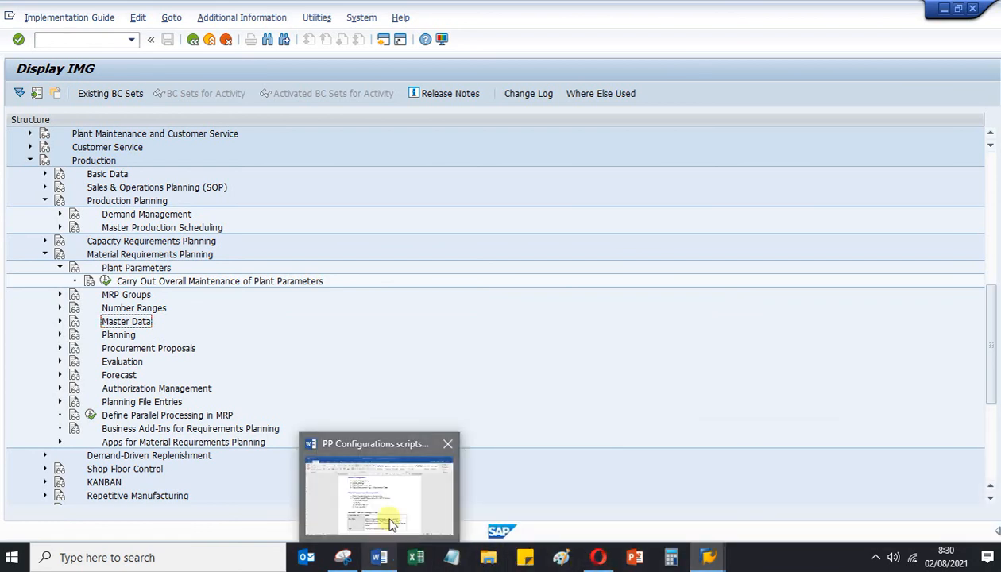
{"action": "left_click", "coordinate": [385, 518]}
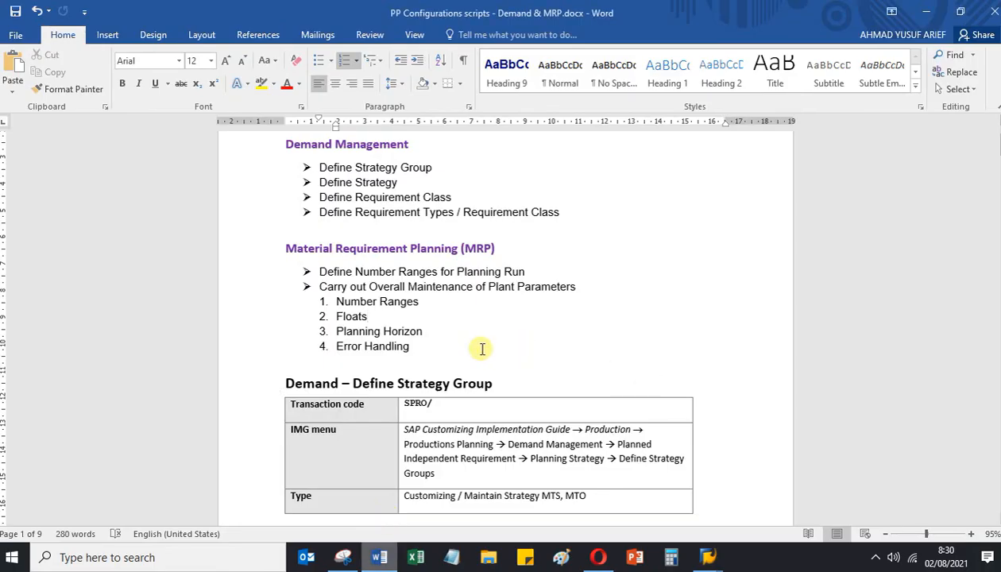
{"action": "scroll", "coordinate": [481, 349], "scroll_direction": "down", "scroll_amount": 2}
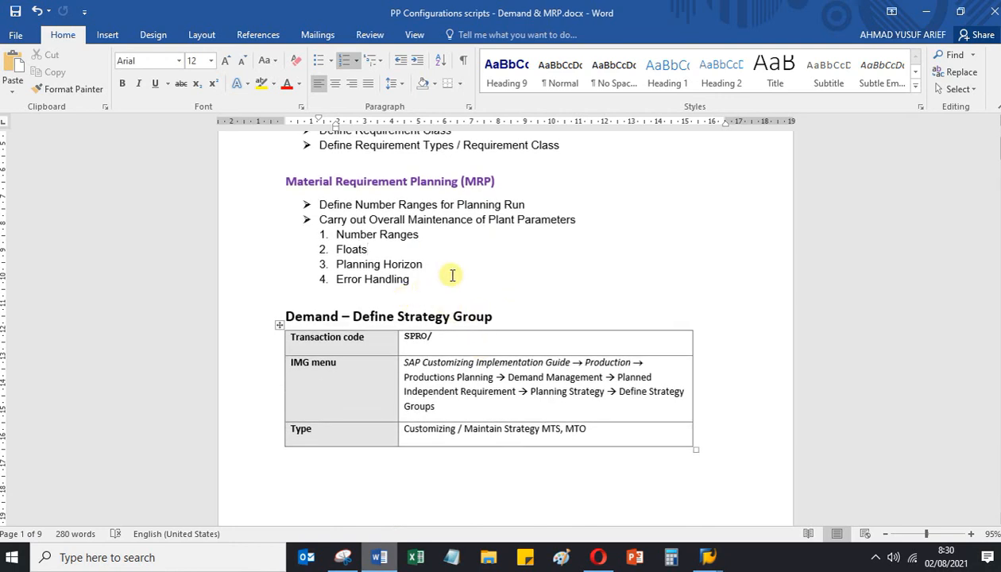
{"action": "scroll", "coordinate": [501, 288], "scroll_direction": "up", "scroll_amount": 2}
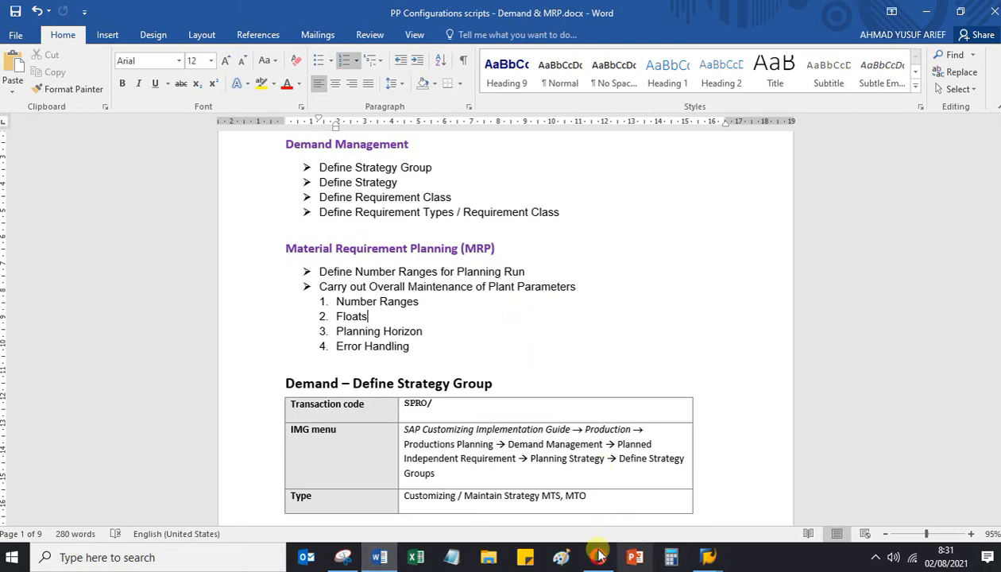
- Switch to the Opera browser and search the JNC Consultant site for "mrp"
{"action": "left_click", "coordinate": [592, 499]}
{"action": "left_click", "coordinate": [386, 19]}
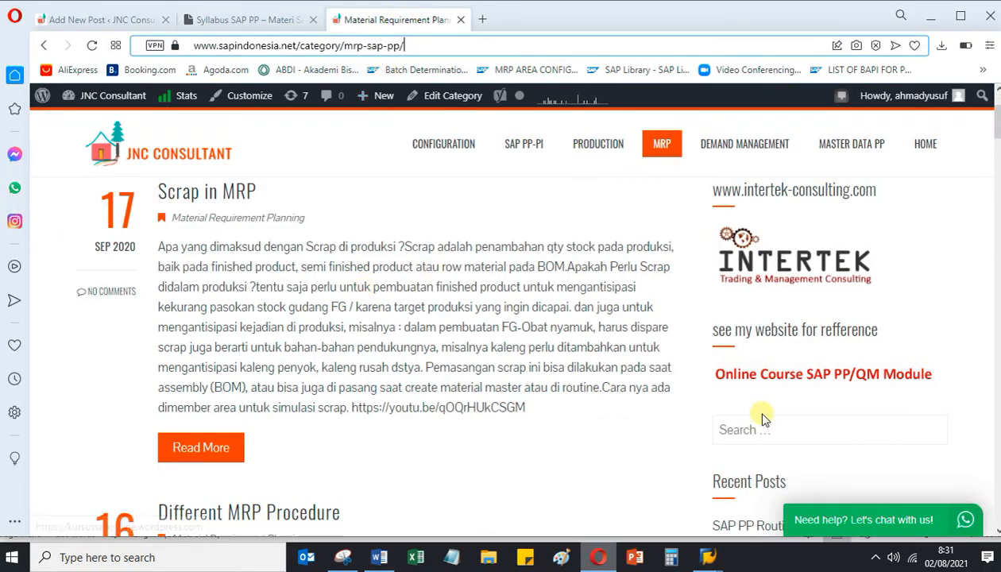
{"action": "scroll", "coordinate": [754, 459], "scroll_direction": "up", "scroll_amount": 2}
{"action": "scroll", "coordinate": [774, 457], "scroll_direction": "down", "scroll_amount": 3}
{"action": "scroll", "coordinate": [774, 457], "scroll_direction": "down", "scroll_amount": 1}
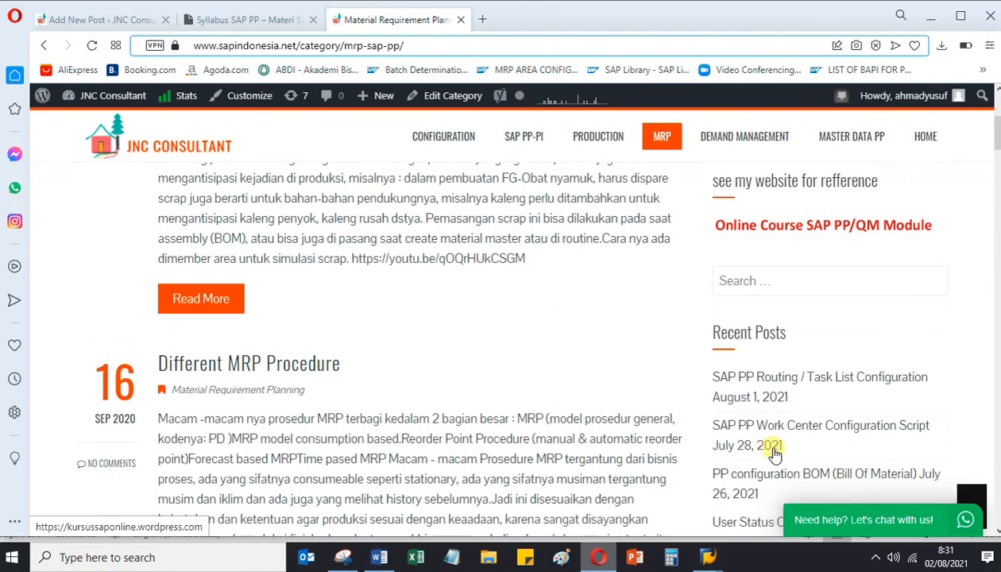
{"action": "left_click", "coordinate": [740, 280]}
{"action": "type", "text": "mrp"}
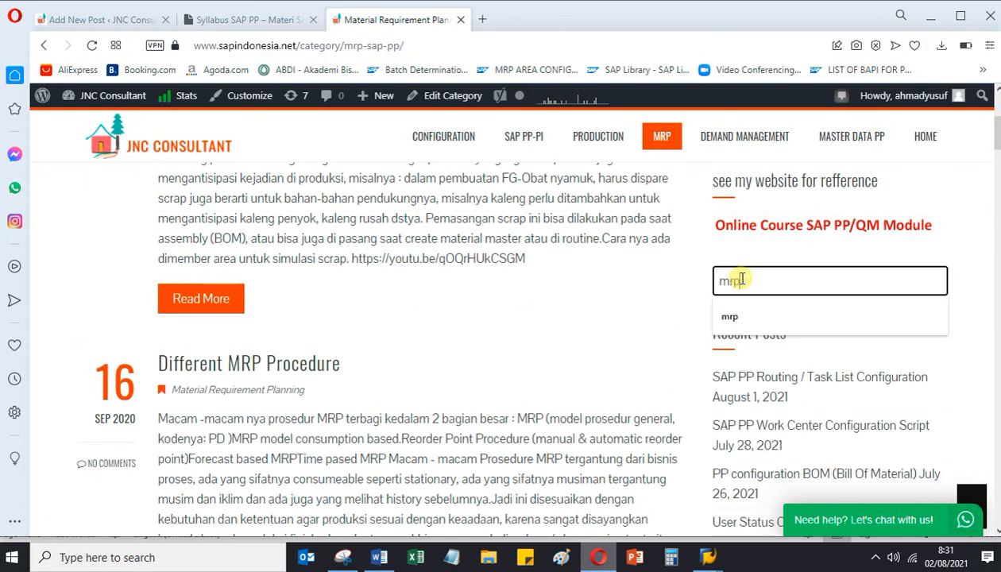
{"action": "key", "text": "Return"}
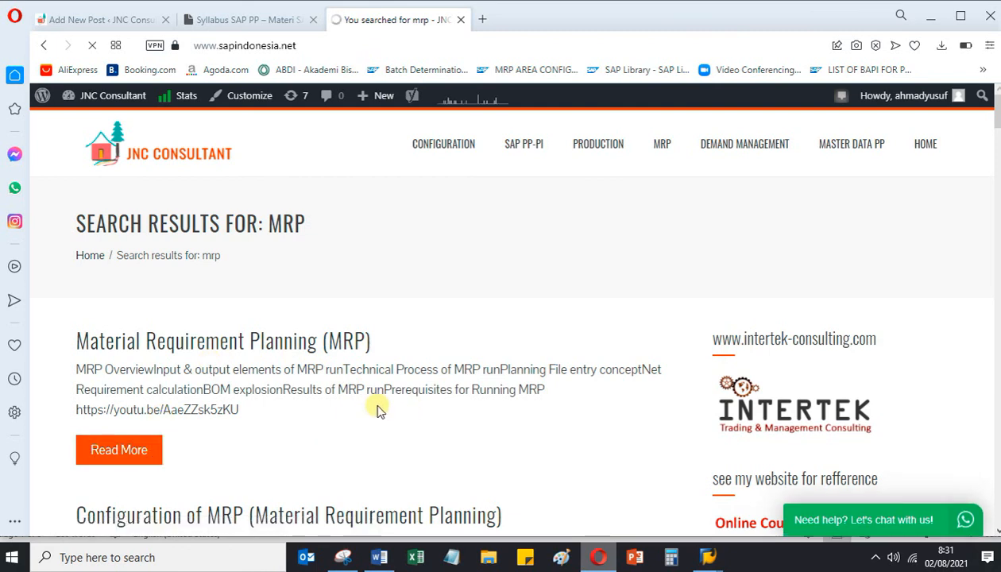
- Open the Material Requirement Planning (MRP) post from the search results and examine its topic list and embedded video
{"action": "scroll", "coordinate": [331, 330], "scroll_direction": "down", "scroll_amount": 5}
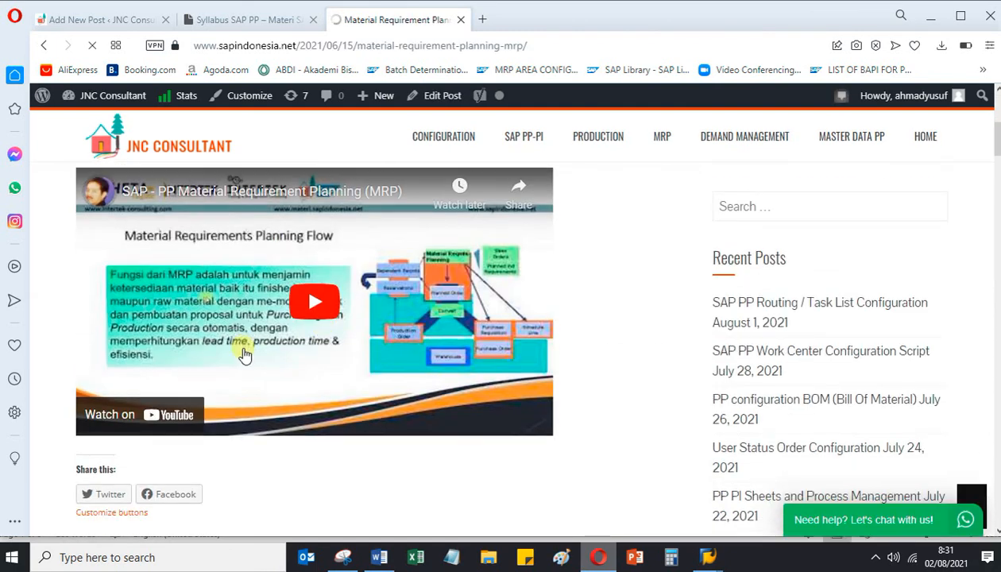
{"action": "scroll", "coordinate": [285, 352], "scroll_direction": "up", "scroll_amount": 3}
{"action": "scroll", "coordinate": [297, 346], "scroll_direction": "up", "scroll_amount": 2}
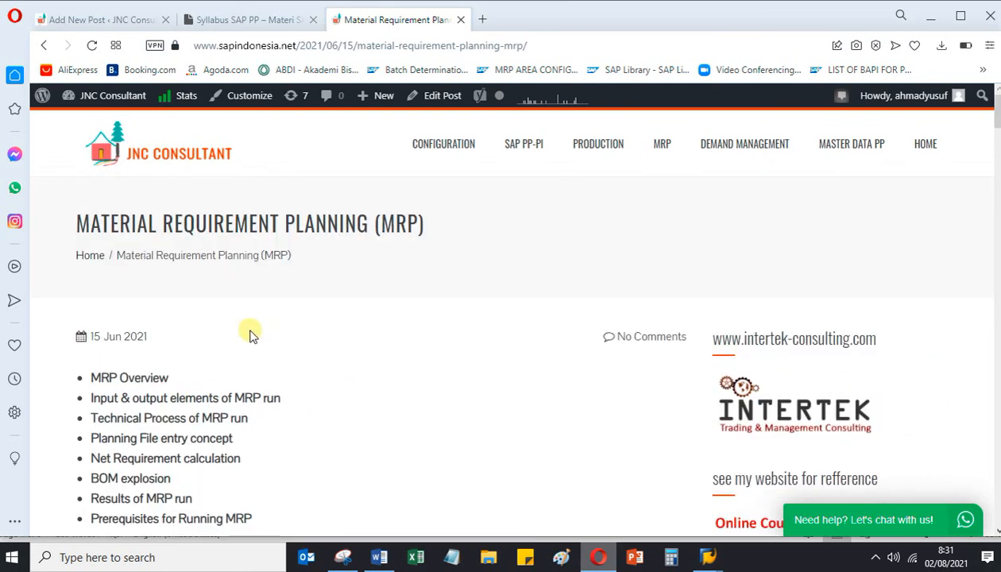
{"action": "scroll", "coordinate": [251, 292], "scroll_direction": "down", "scroll_amount": 4}
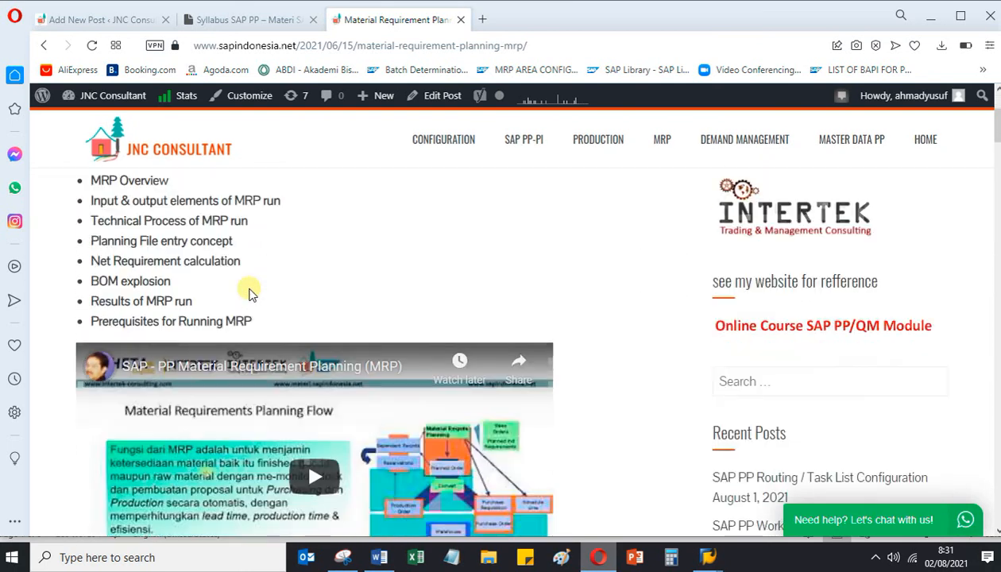
{"action": "scroll", "coordinate": [249, 292], "scroll_direction": "down", "scroll_amount": 3}
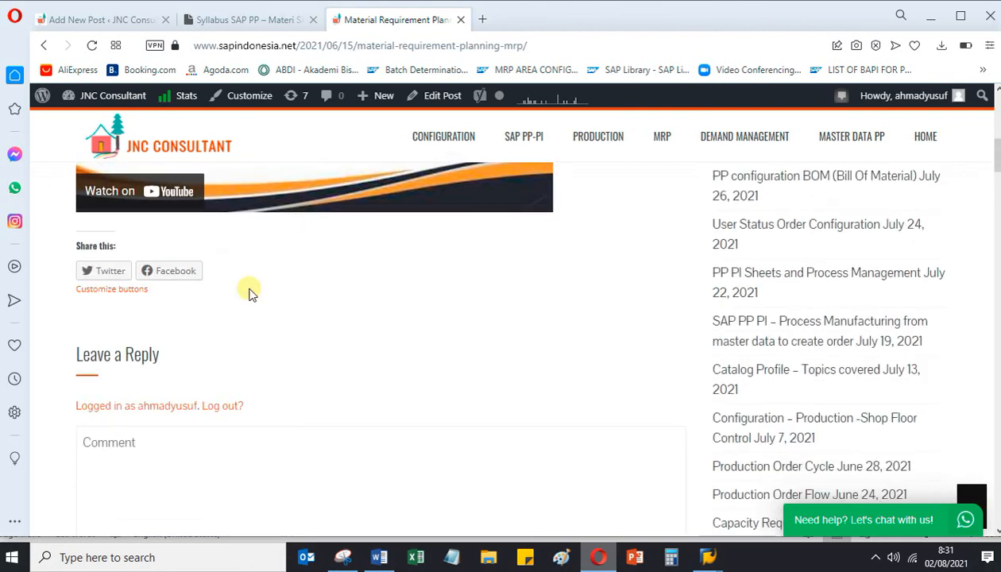
{"action": "scroll", "coordinate": [296, 330], "scroll_direction": "down", "scroll_amount": 1}
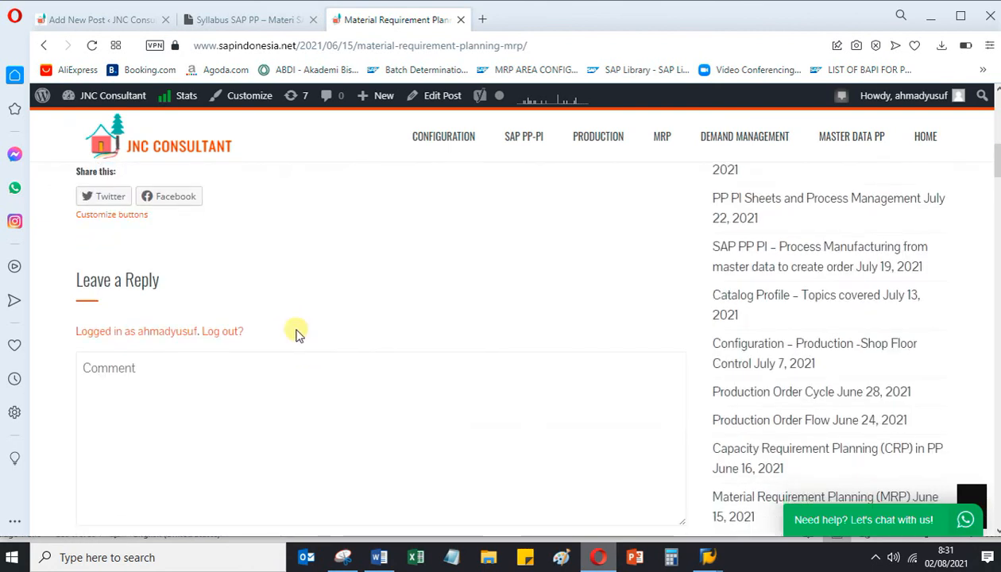
- Go to the Syllabus SAP PP page and look through the Demand Management and MRP downloads and videos in Materi Ke 6 and 7
{"action": "left_click", "coordinate": [219, 14]}
{"action": "scroll", "coordinate": [377, 385], "scroll_direction": "down", "scroll_amount": 5}
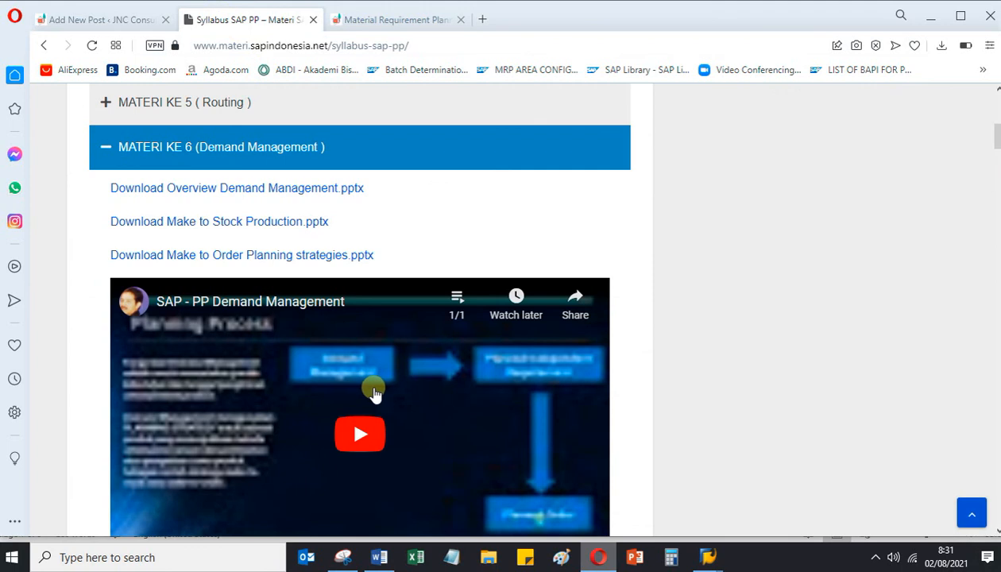
{"action": "scroll", "coordinate": [375, 391], "scroll_direction": "up", "scroll_amount": 3}
{"action": "scroll", "coordinate": [375, 391], "scroll_direction": "down", "scroll_amount": 9}
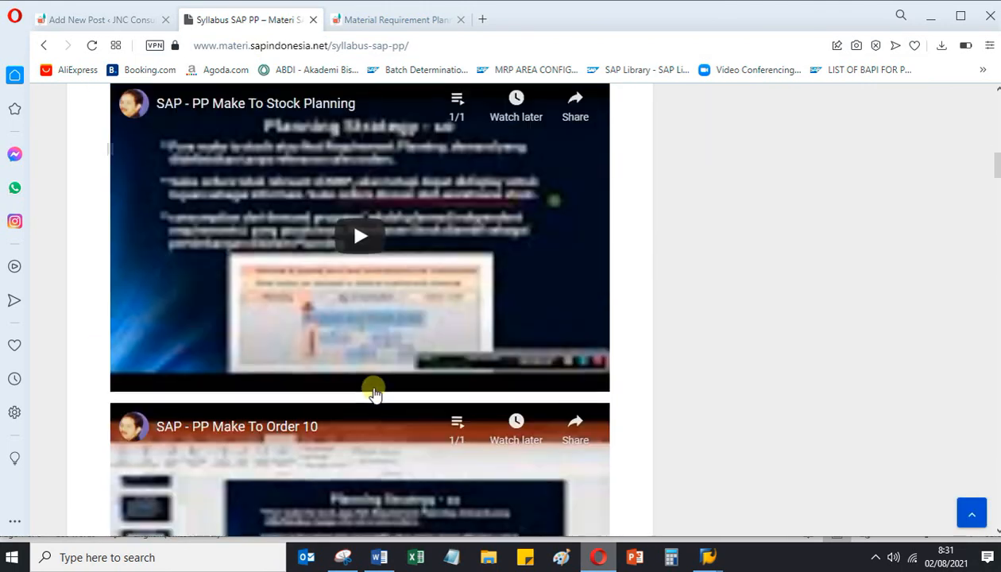
{"action": "scroll", "coordinate": [374, 391], "scroll_direction": "down", "scroll_amount": 14}
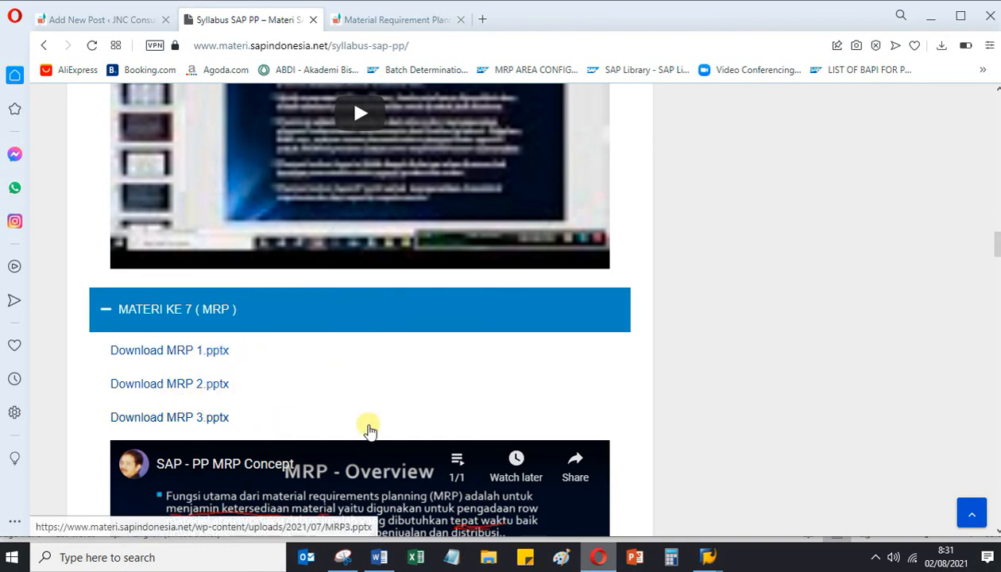
{"action": "scroll", "coordinate": [369, 430], "scroll_direction": "down", "scroll_amount": 3}
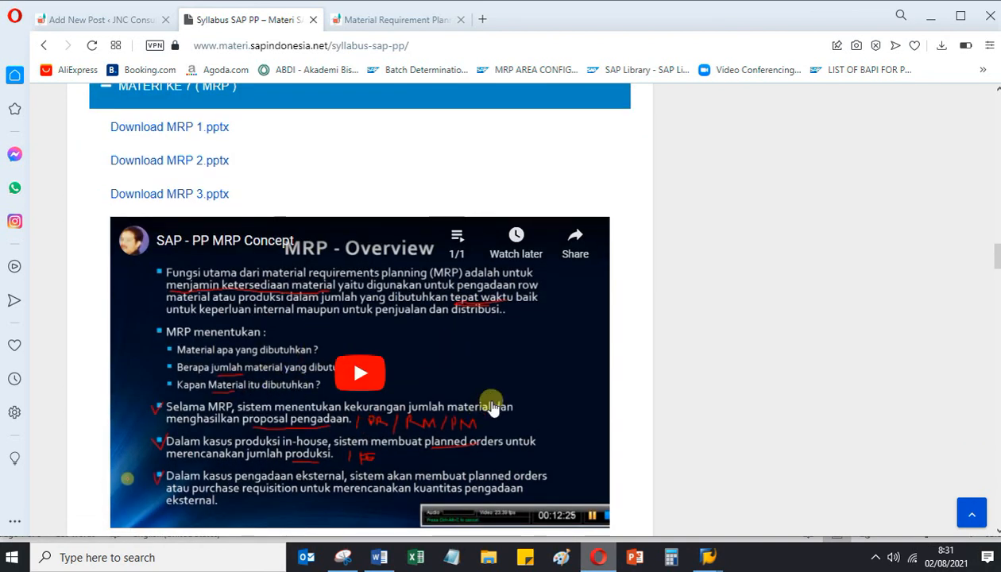
{"action": "scroll", "coordinate": [347, 353], "scroll_direction": "down", "scroll_amount": 5}
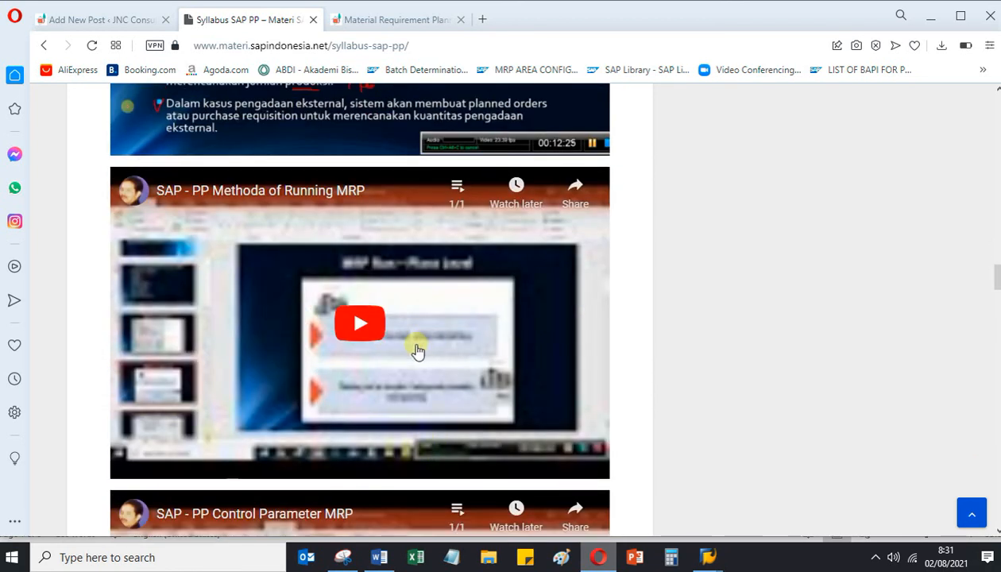
{"action": "scroll", "coordinate": [385, 375], "scroll_direction": "down", "scroll_amount": 3}
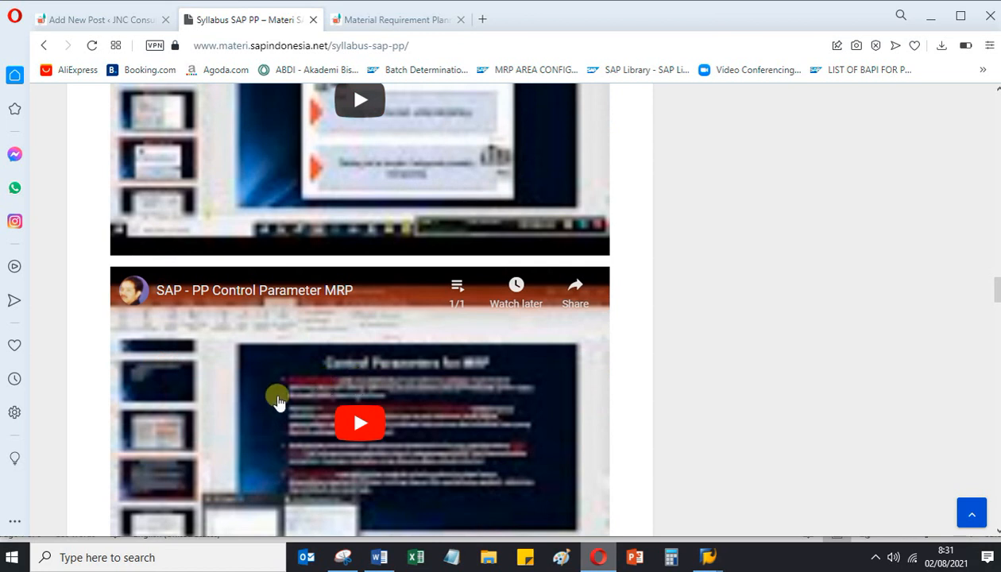
{"action": "scroll", "coordinate": [369, 405], "scroll_direction": "down", "scroll_amount": 4}
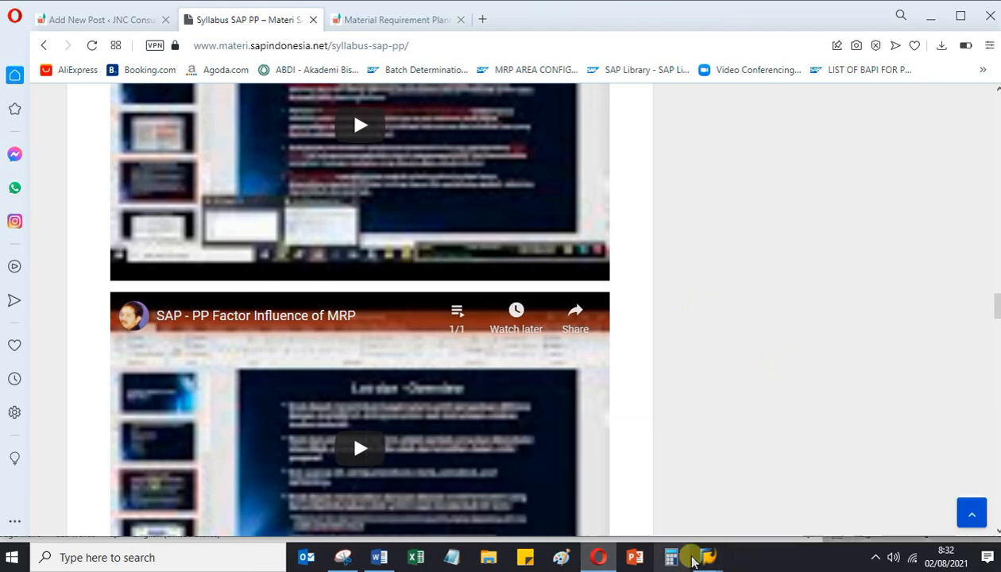
{"action": "mouse_move", "coordinate": [695, 558]}
{"action": "left_click", "coordinate": [787, 496]}
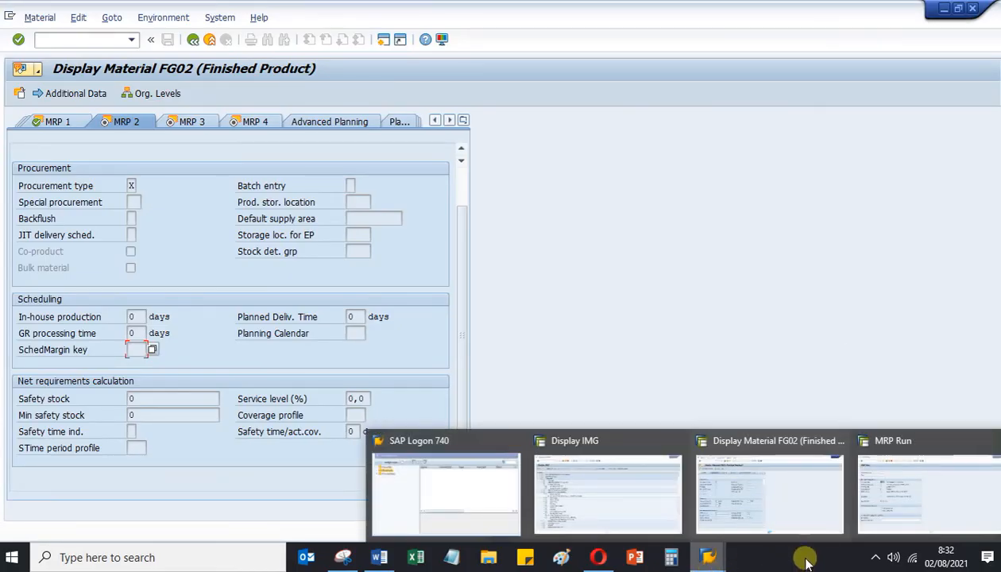
{"action": "left_click", "coordinate": [874, 561]}
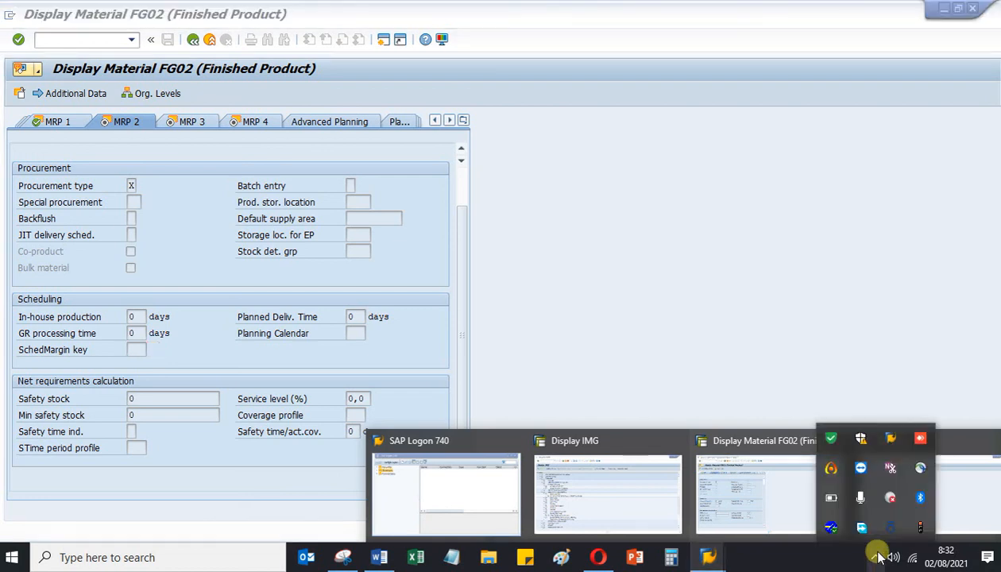
{"action": "left_click", "coordinate": [829, 473]}
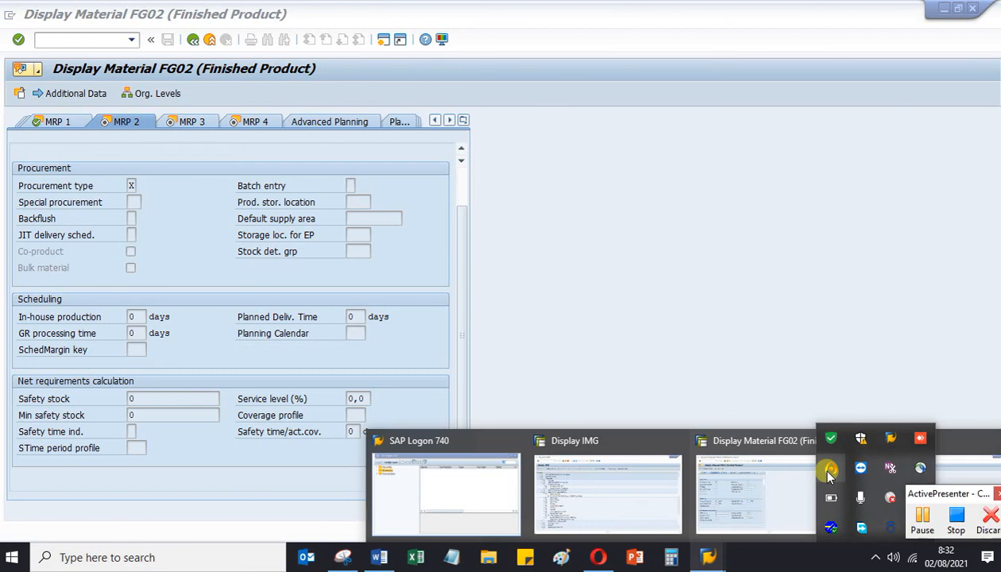